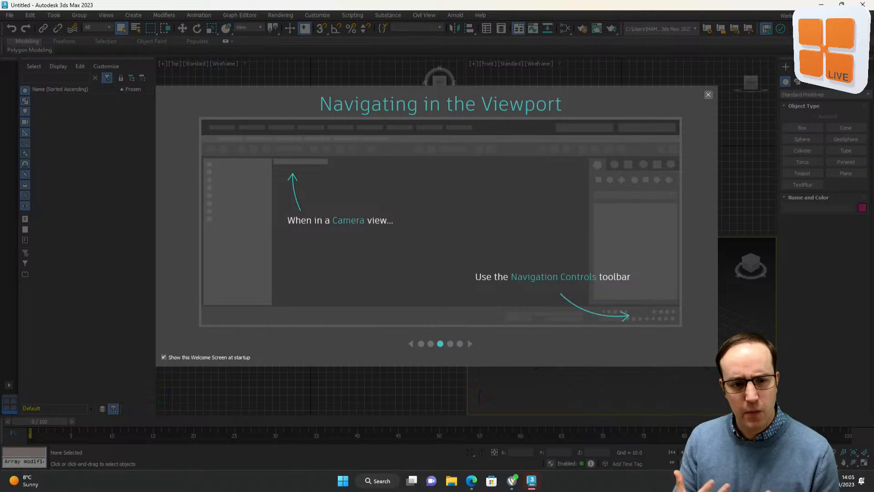
Turn off the welcome screen at startup and close the welcome and security message windows
{"action": "left_click", "coordinate": [234, 358]}
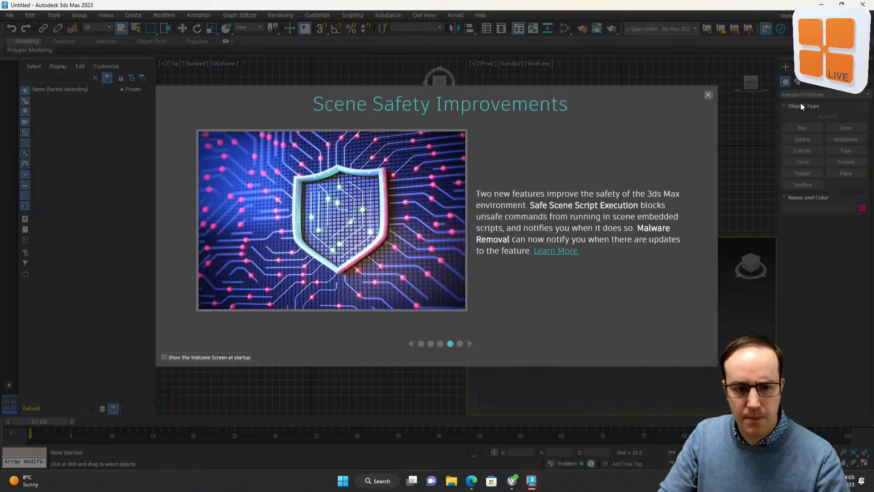
{"action": "left_click", "coordinate": [709, 95]}
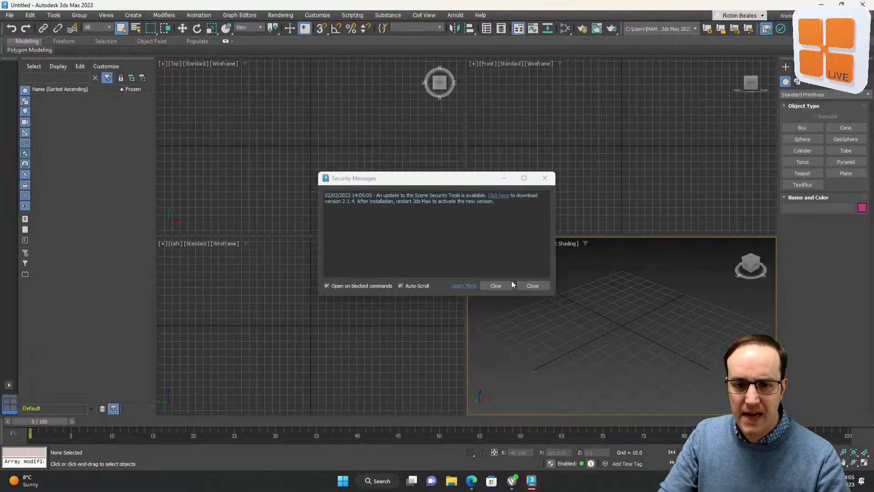
{"action": "left_click", "coordinate": [535, 285]}
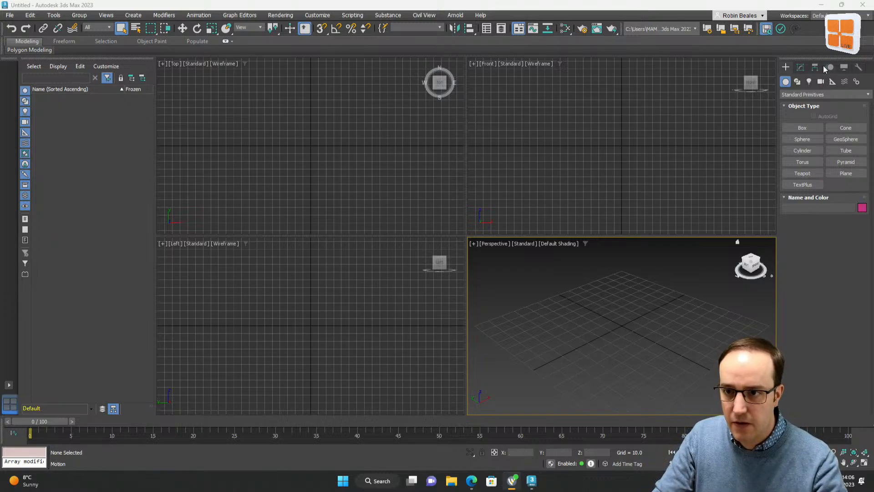
Make each of the four viewports active in turn
{"action": "left_click", "coordinate": [216, 313]}
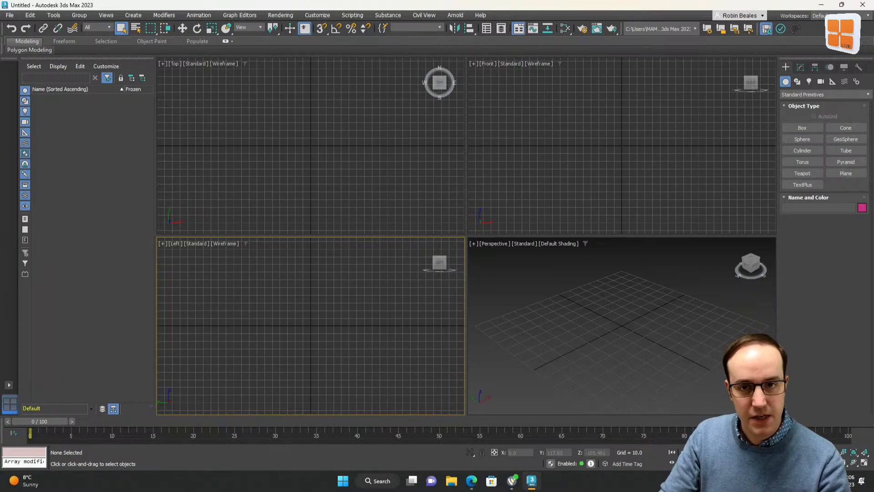
{"action": "left_click", "coordinate": [536, 315]}
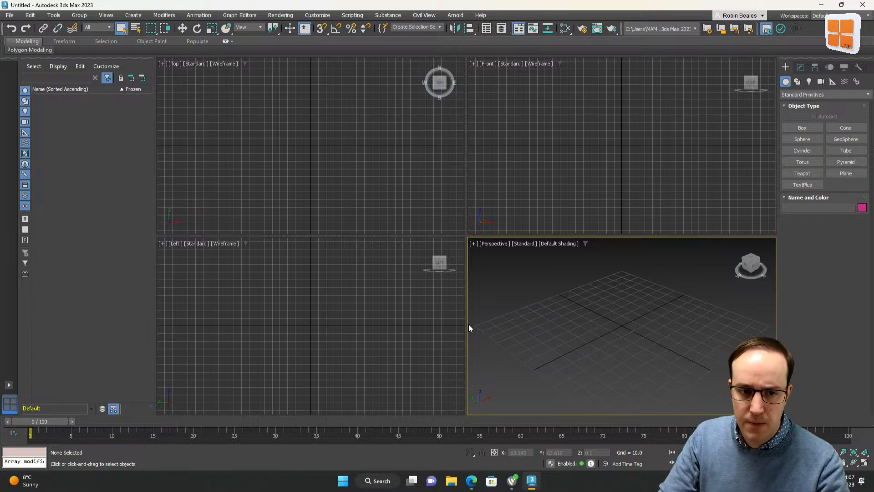
{"action": "left_click", "coordinate": [384, 321]}
{"action": "left_click", "coordinate": [383, 210]}
{"action": "left_click", "coordinate": [538, 186]}
{"action": "left_click", "coordinate": [526, 309]}
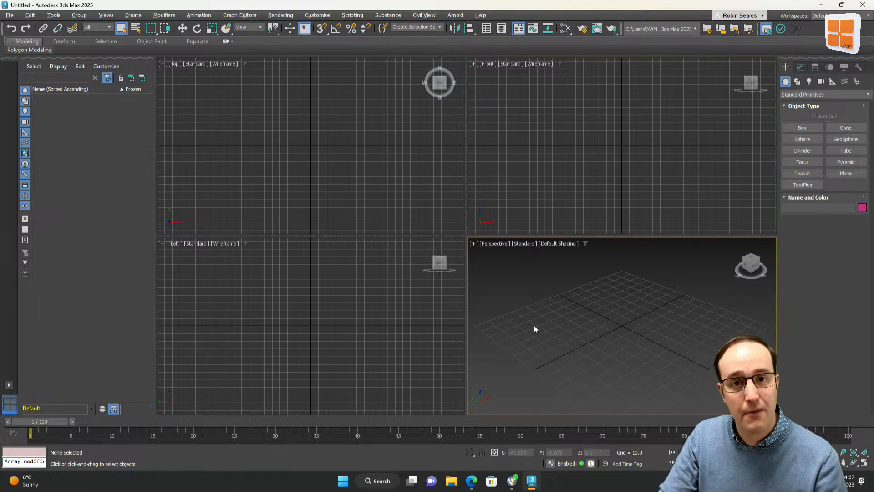
Toggle maximizing the active Perspective viewport on and off several times
{"action": "key", "text": "alt+w"}
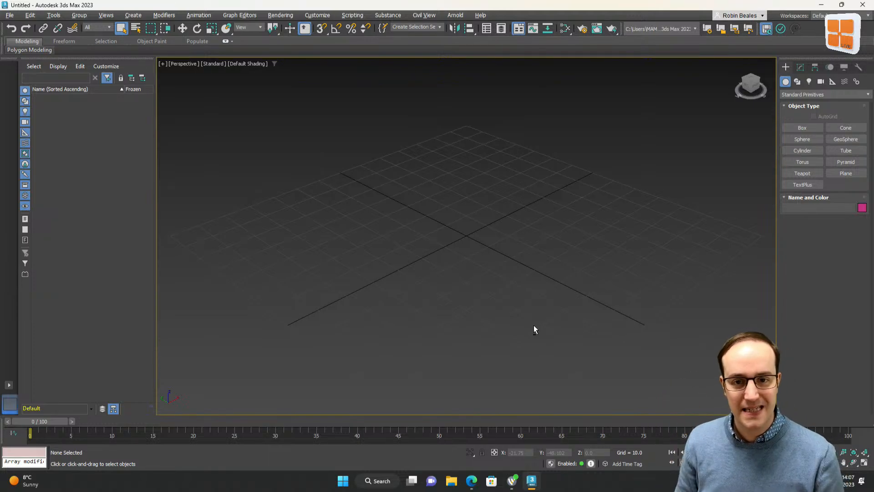
{"action": "key", "text": "alt+w"}
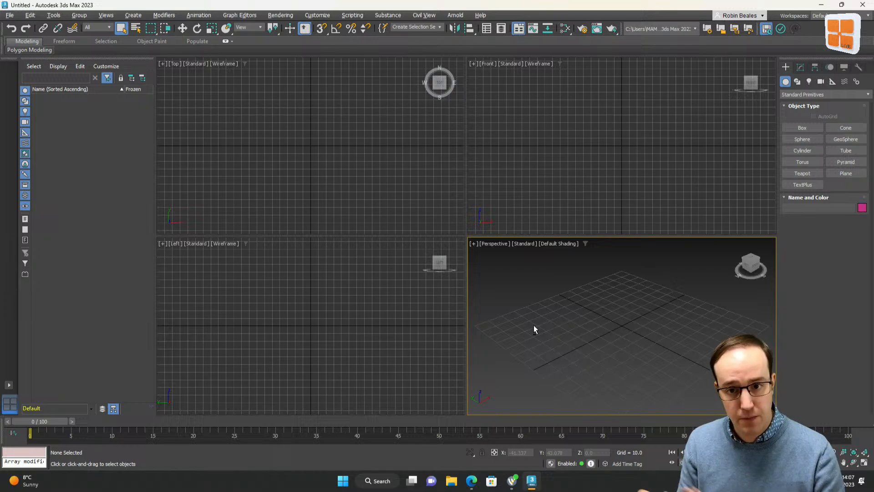
{"action": "key", "text": "alt+w"}
{"action": "key", "text": "alt+w"}
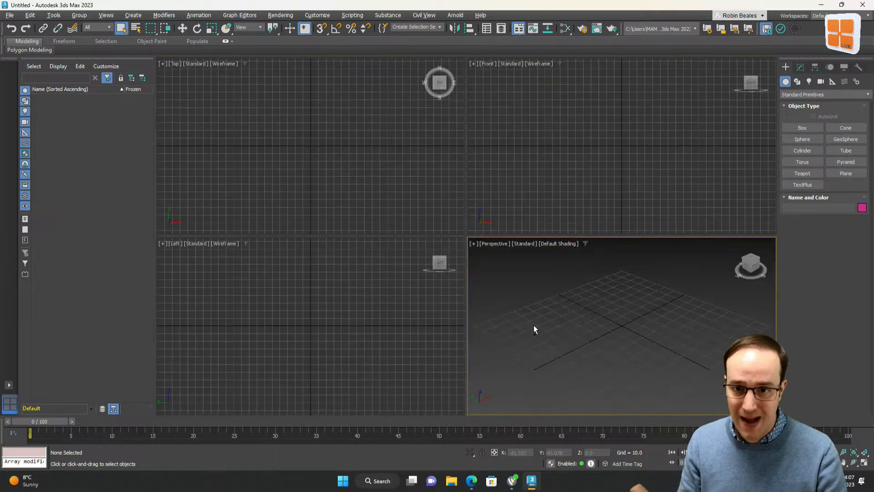
{"action": "key", "text": "alt+w"}
{"action": "key", "text": "alt+w"}
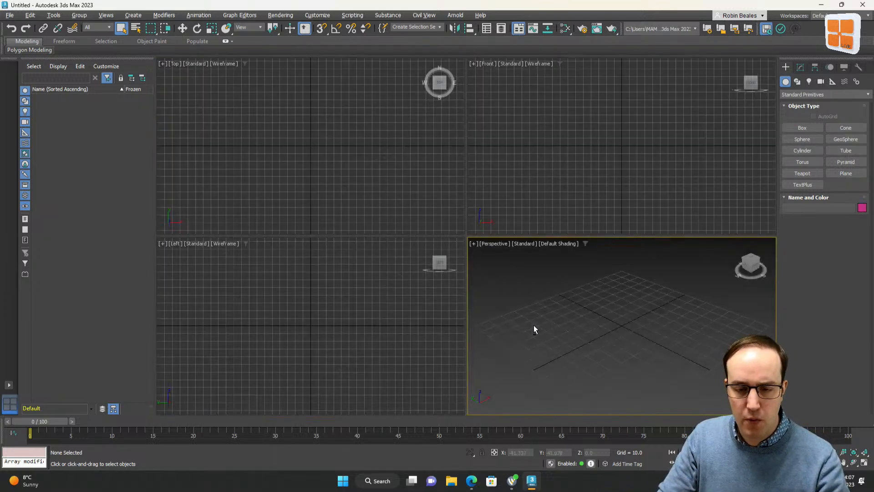
{"action": "key", "text": "alt+w"}
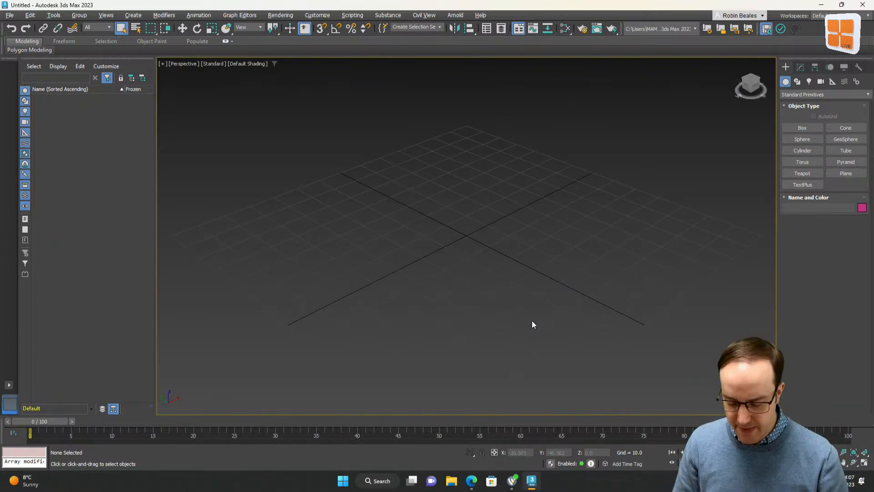
Switch the maximized viewport through Left, Front and Top views and back to Perspective
{"action": "key", "text": "l"}
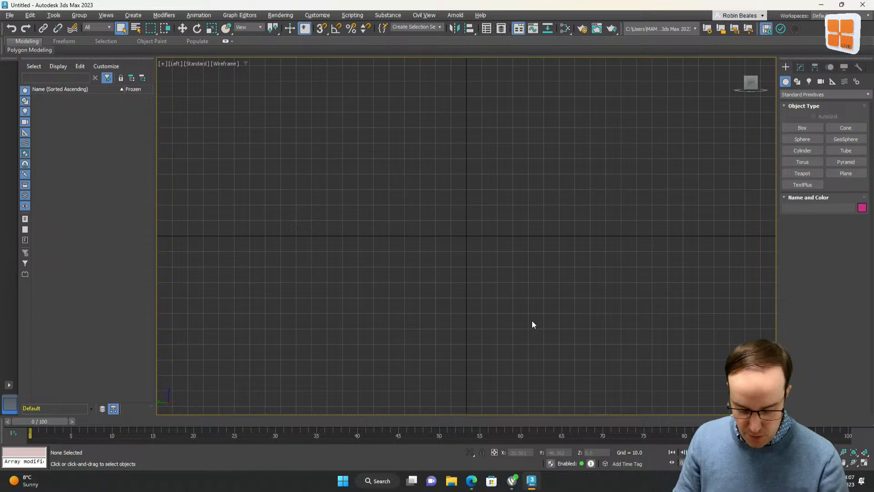
{"action": "key", "text": "r"}
{"action": "key", "text": "f"}
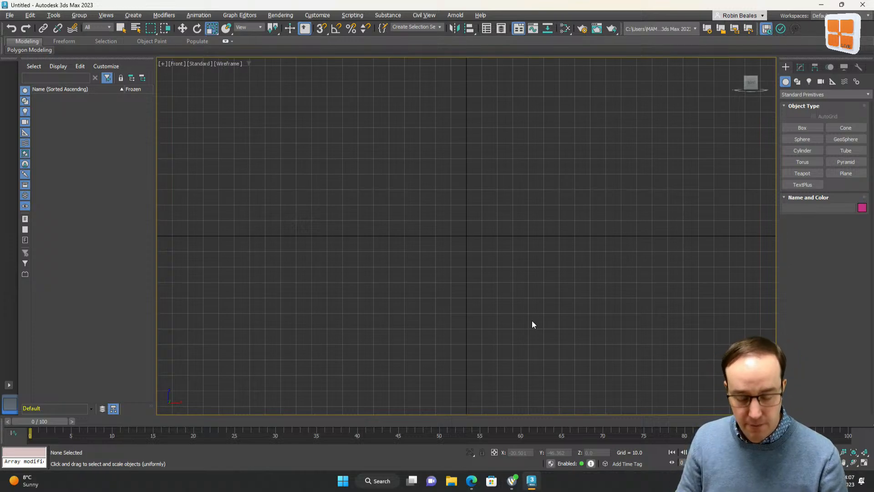
{"action": "key", "text": "t"}
{"action": "key", "text": "p"}
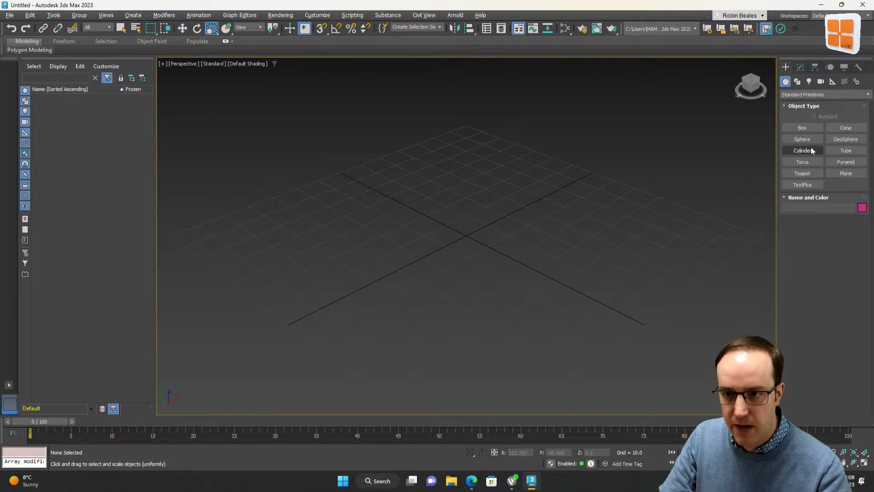
Create a teapot of about 16.4 radius at the centre of the perspective grid
{"action": "left_click", "coordinate": [802, 174]}
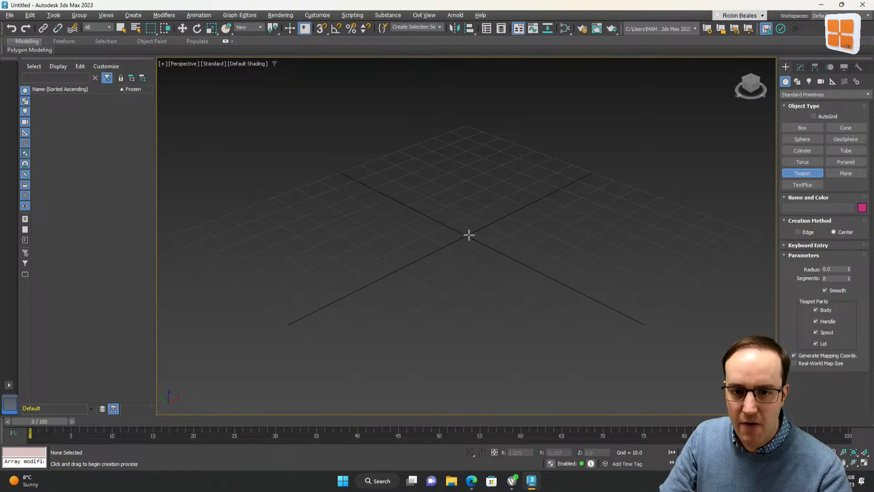
{"action": "left_click_drag", "start_coordinate": [465, 235], "coordinate": [514, 230]}
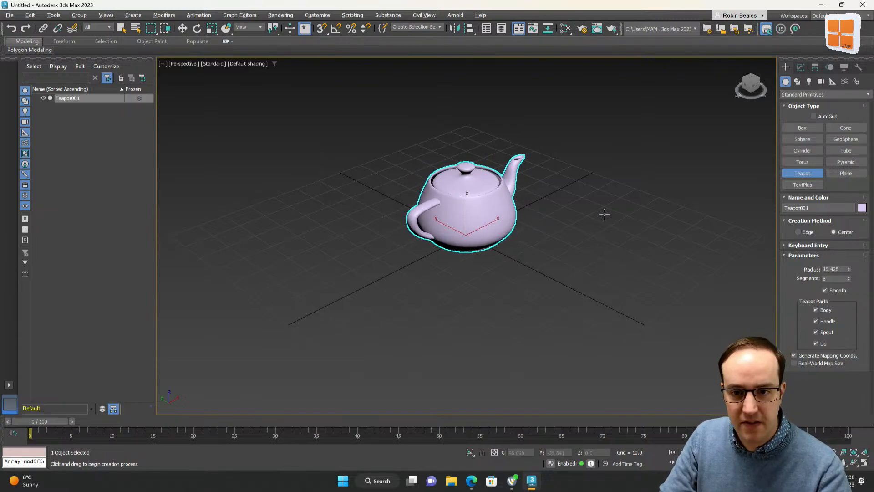
Rotate the teapot about its vertical axis with angle snap on so the spout faces the other way
{"action": "left_click", "coordinate": [199, 29]}
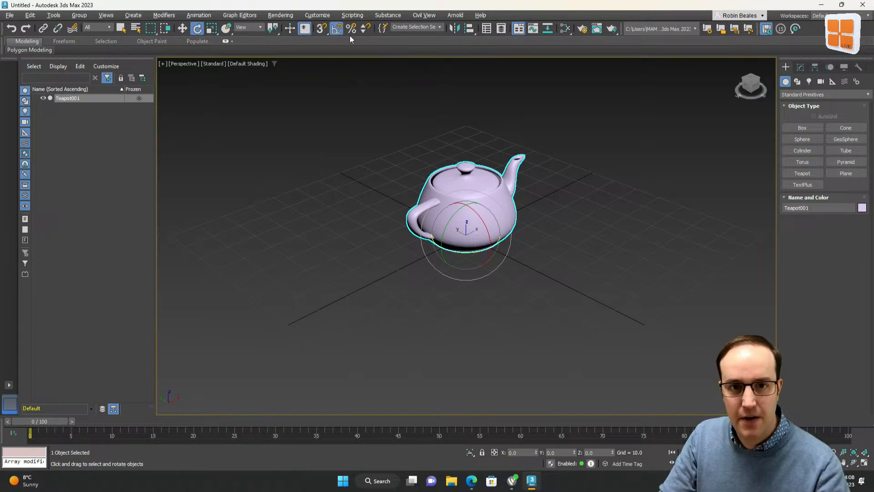
{"action": "left_click", "coordinate": [335, 31]}
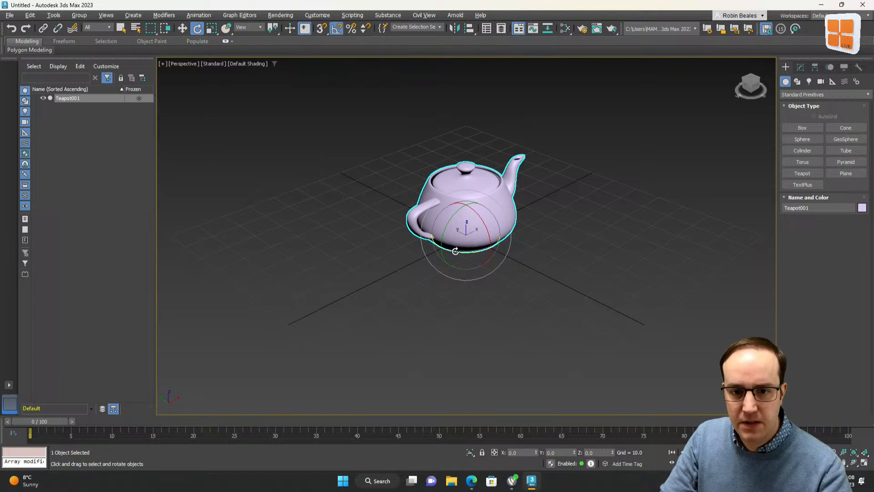
{"action": "left_click_drag", "start_coordinate": [456, 251], "coordinate": [504, 245]}
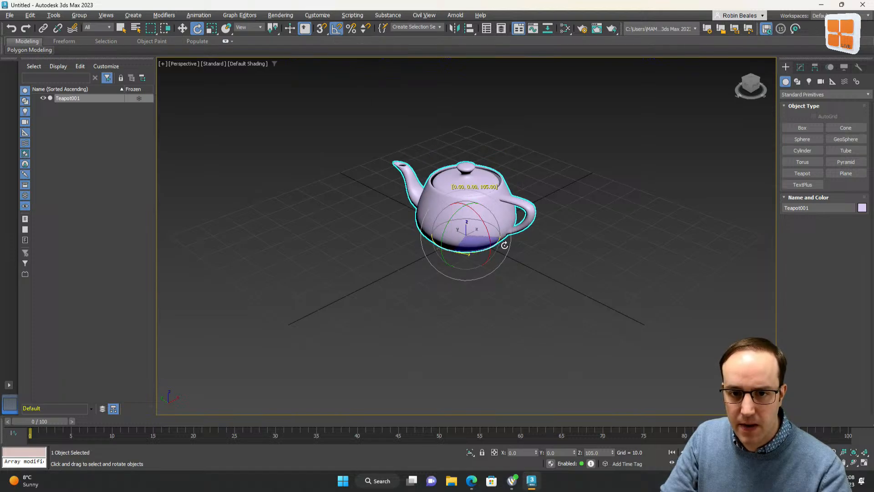
{"action": "left_click", "coordinate": [318, 278]}
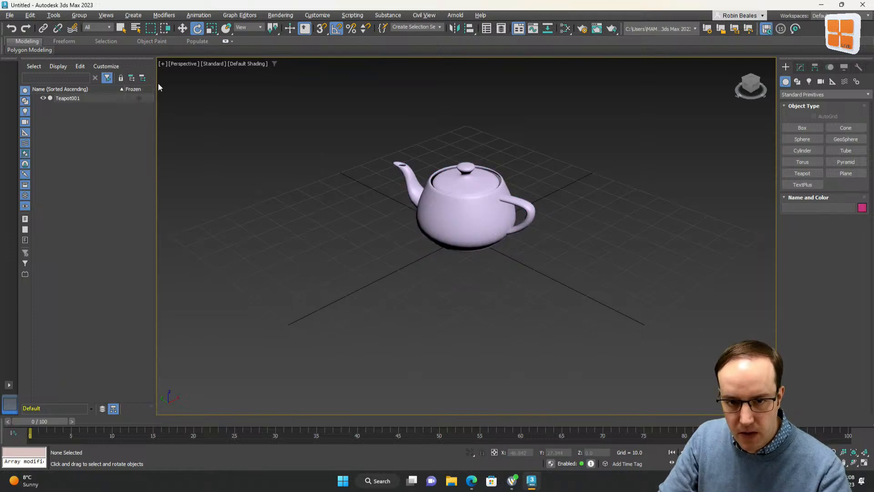
{"action": "left_click", "coordinate": [121, 29]}
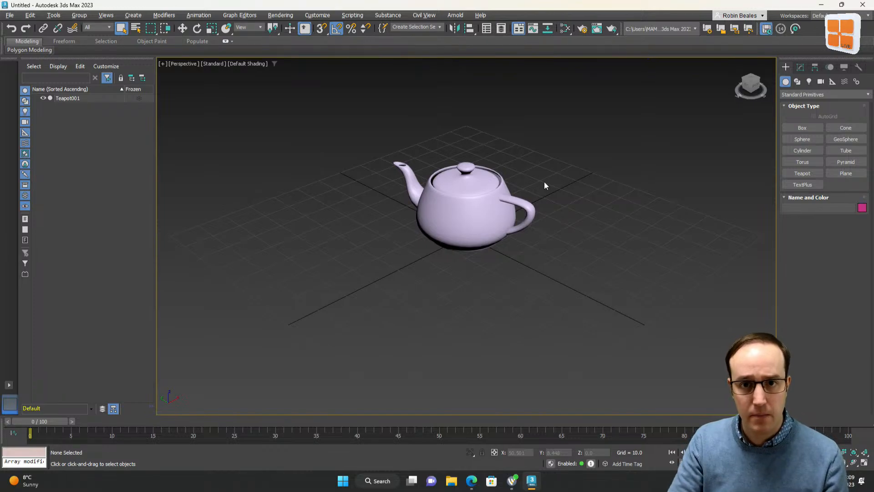
Set the selected teapot's object colour to red
{"action": "left_click", "coordinate": [477, 196]}
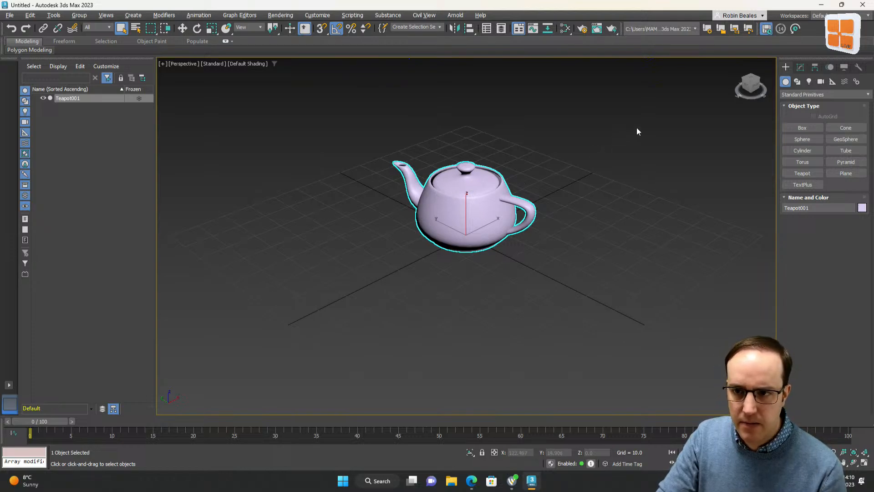
{"action": "left_click", "coordinate": [800, 69]}
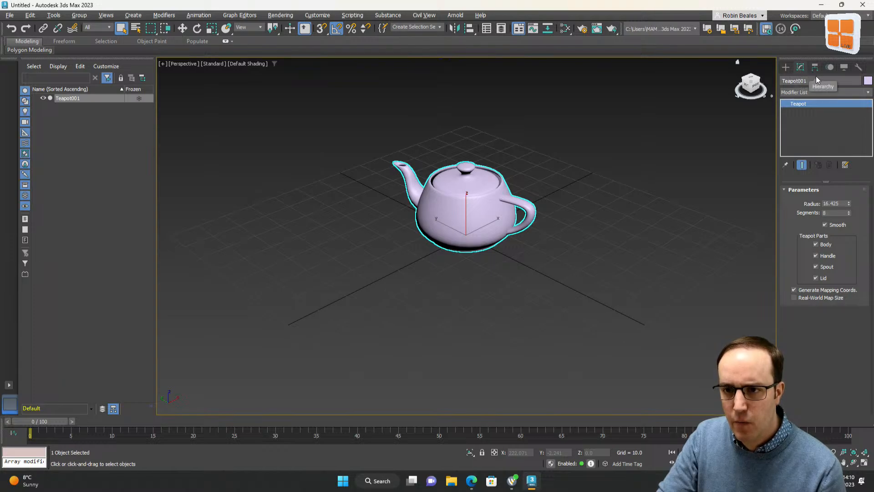
{"action": "left_click", "coordinate": [843, 82]}
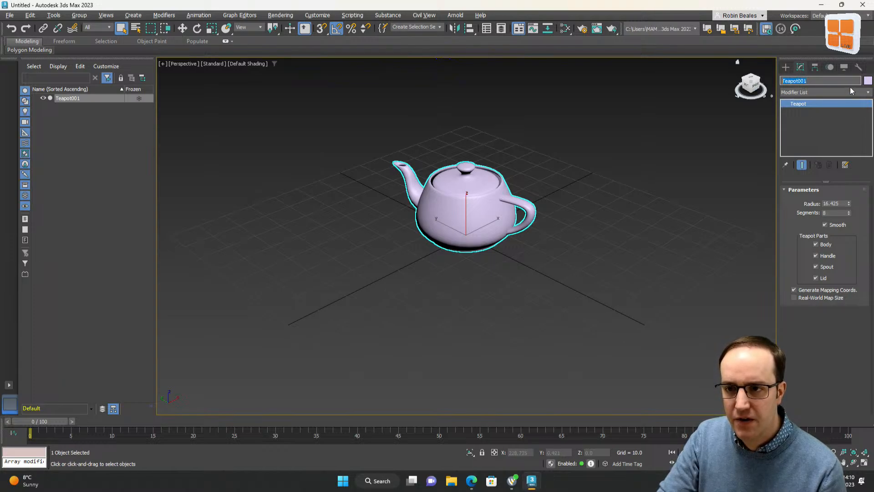
{"action": "left_click", "coordinate": [868, 81]}
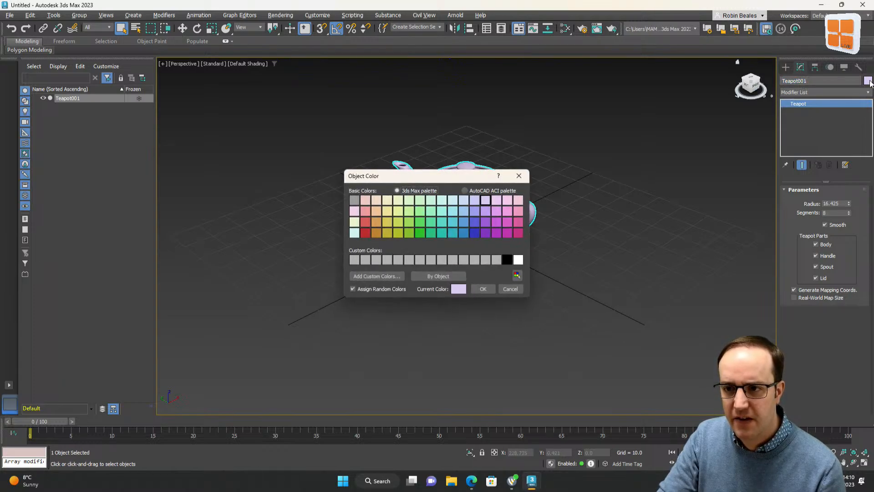
{"action": "left_click", "coordinate": [363, 233]}
{"action": "left_click", "coordinate": [483, 289]}
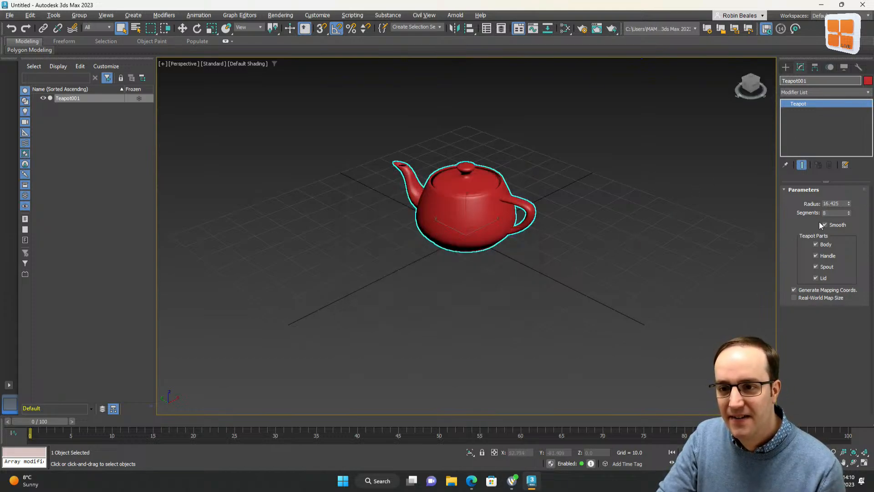
Set the teapot's radius to 15 and its segments to 16
{"action": "double_click", "coordinate": [833, 204]}
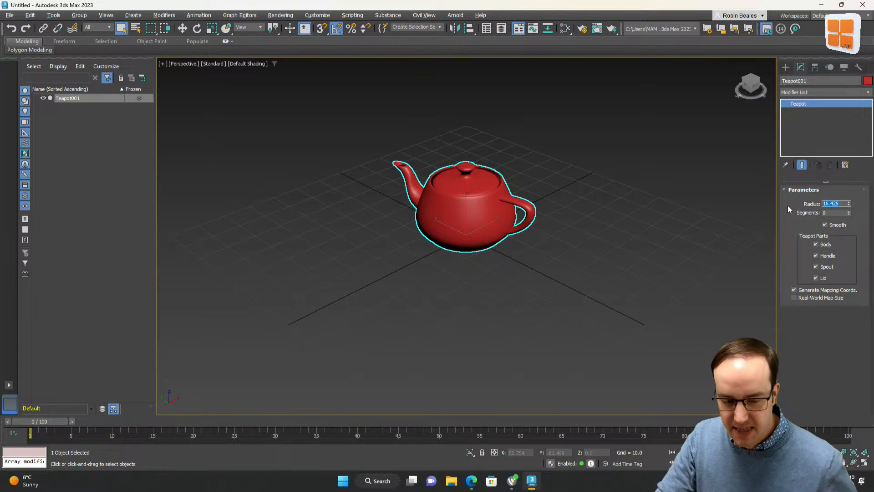
{"action": "type", "text": "15"}
{"action": "key", "text": "Return"}
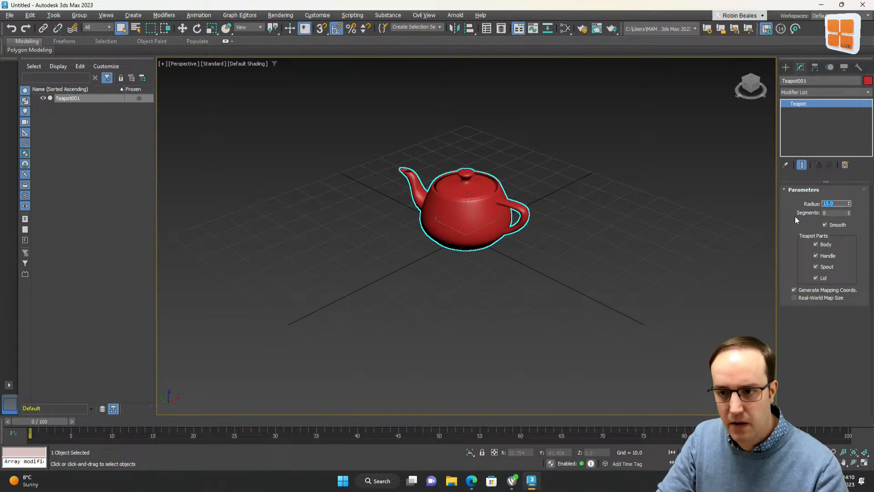
{"action": "double_click", "coordinate": [834, 213]}
{"action": "type", "text": "3"}
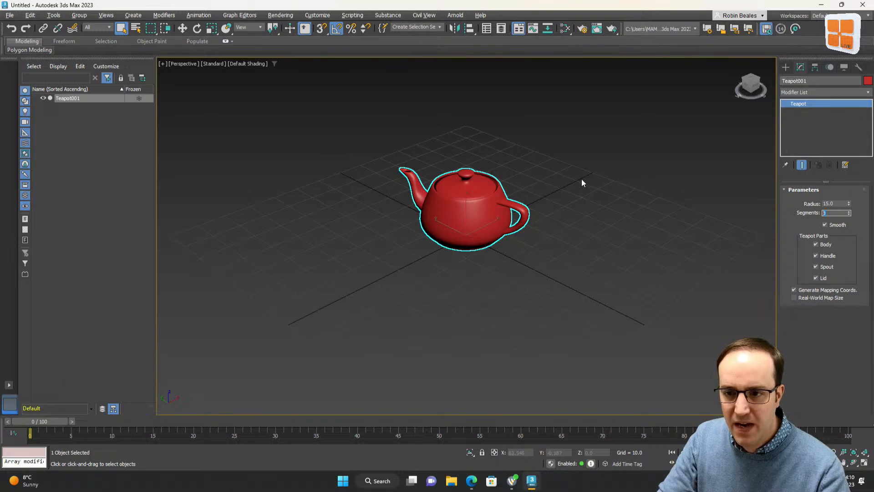
{"action": "type", "text": "16"}
{"action": "key", "text": "Return"}
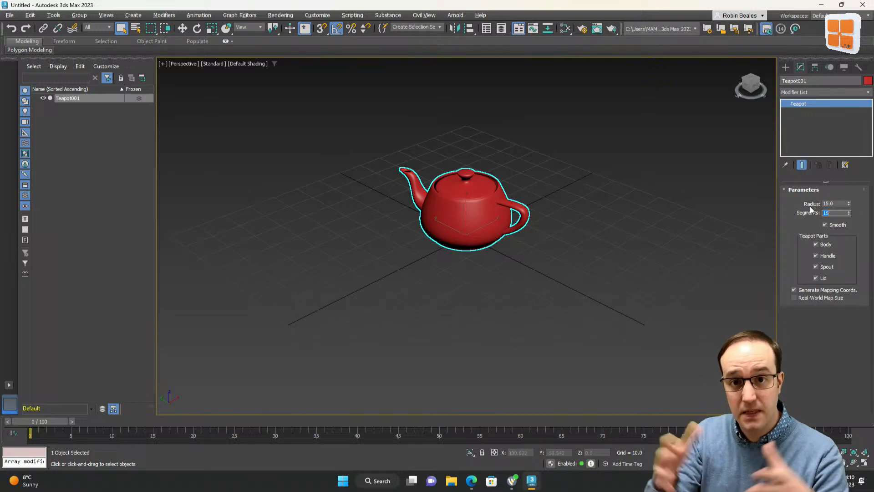
Turn on edged faces display in the Perspective viewport and reselect the teapot
{"action": "left_click", "coordinate": [604, 210]}
{"action": "key", "text": "F4"}
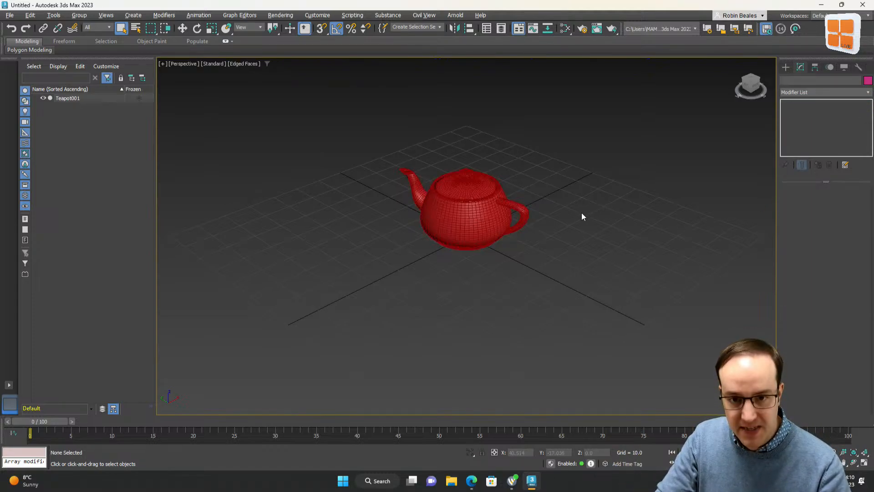
{"action": "scroll", "coordinate": [440, 201], "scroll_direction": "up", "scroll_amount": 4}
{"action": "left_click", "coordinate": [440, 201]}
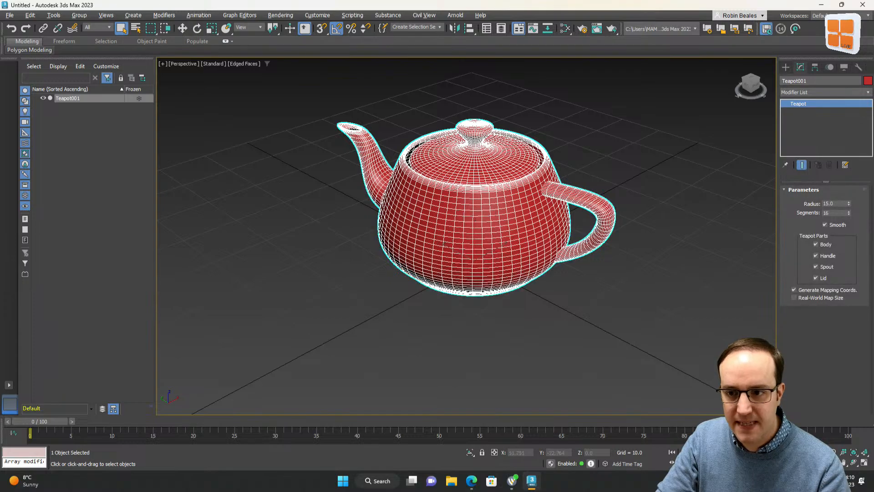
Set the teapot's segments to 64
{"action": "left_click_drag", "start_coordinate": [836, 213], "coordinate": [793, 214]}
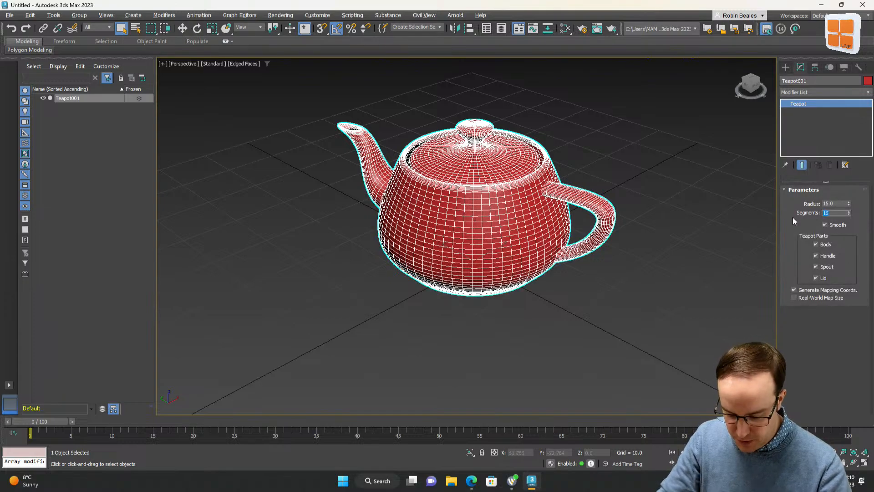
{"action": "type", "text": "64"}
{"action": "key", "text": "Return"}
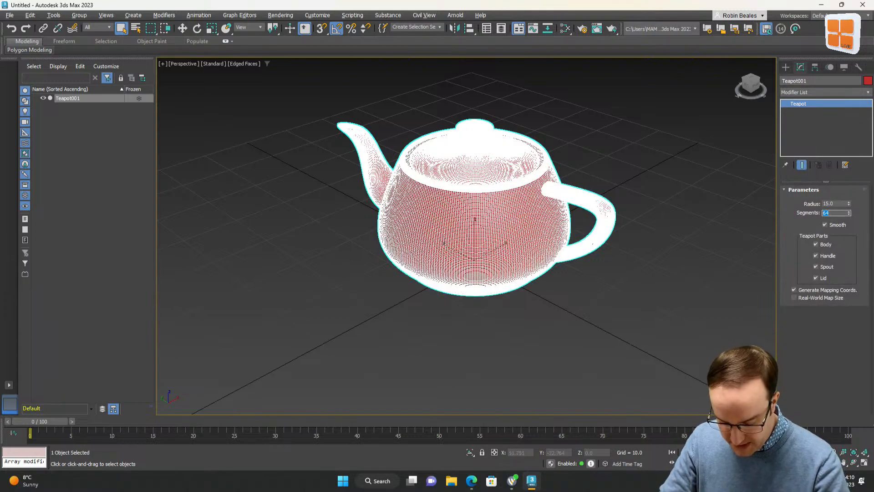
Set the teapot's segments to 8
{"action": "type", "text": "8"}
{"action": "key", "text": "Return"}
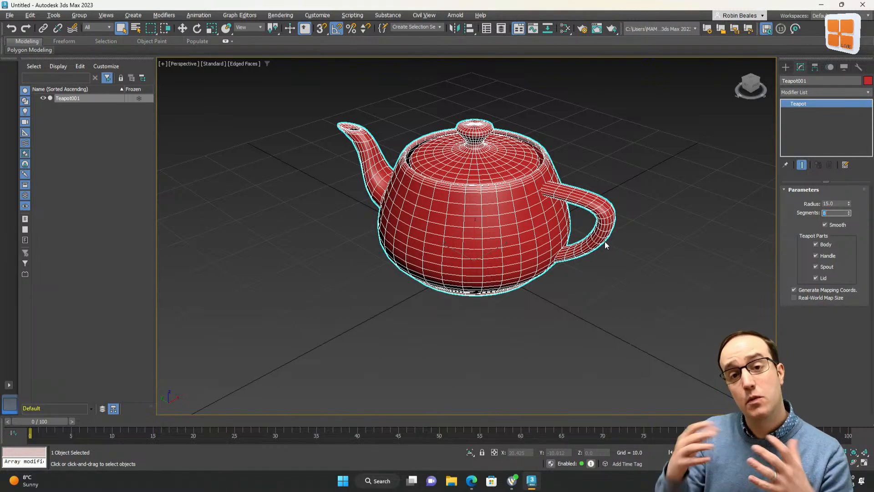
Set the teapot's segments to 16
{"action": "type", "text": "16"}
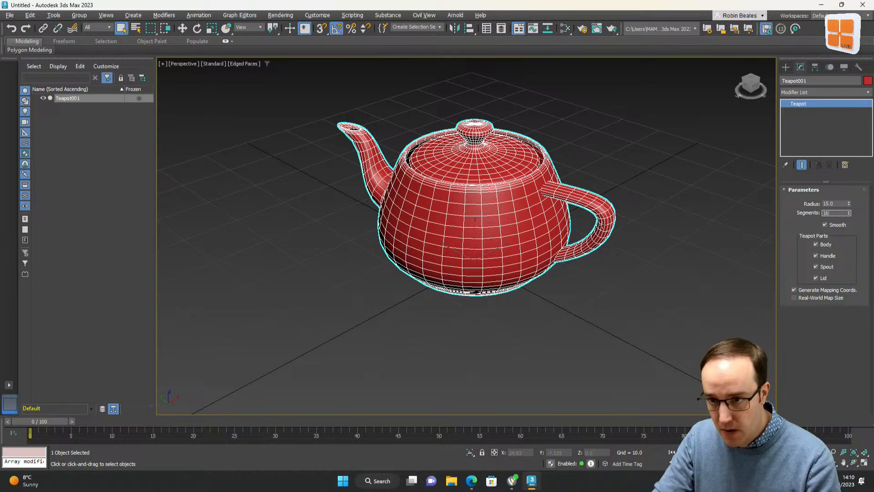
{"action": "key", "text": "Return"}
Deselect the teapot and turn off edged faces display in the Perspective viewport
{"action": "scroll", "coordinate": [550, 315], "scroll_direction": "down", "scroll_amount": 5}
{"action": "left_click", "coordinate": [550, 315]}
{"action": "key", "text": "F4"}
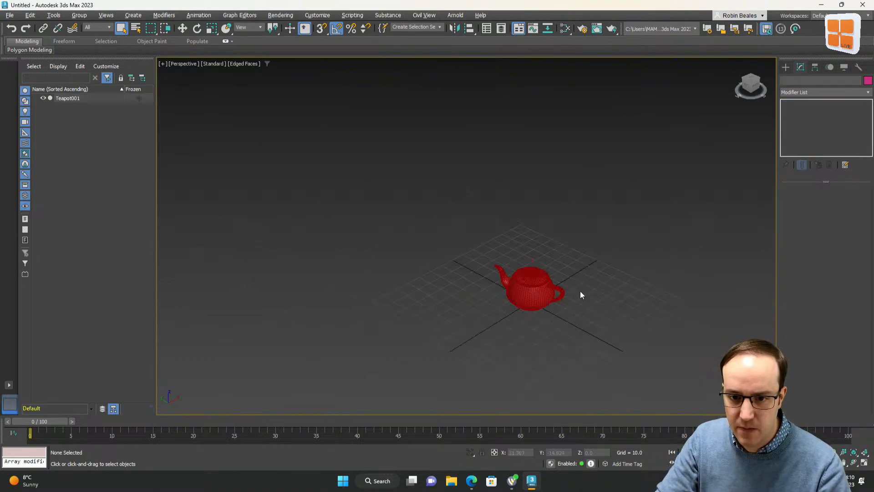
{"action": "scroll", "coordinate": [541, 315], "scroll_direction": "up", "scroll_amount": 4}
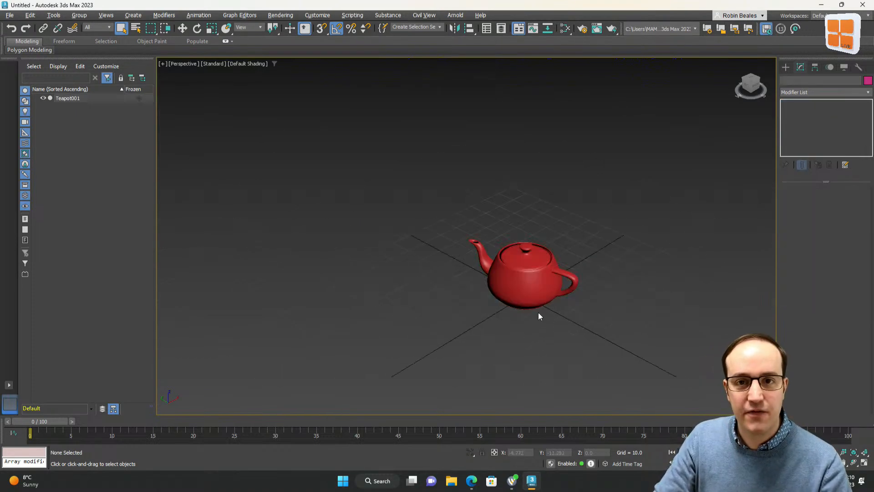
{"action": "scroll", "coordinate": [538, 313], "scroll_direction": "up", "scroll_amount": 2}
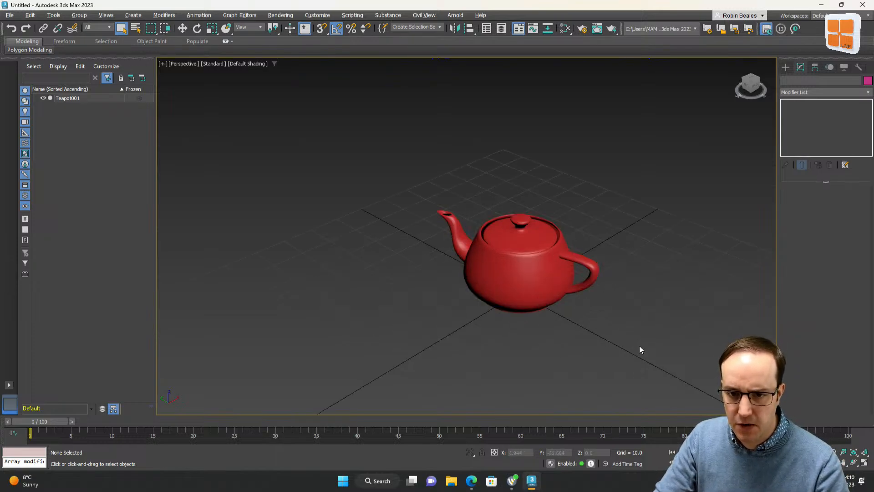
{"action": "middle_click_drag", "start_coordinate": [659, 355], "coordinate": [614, 320]}
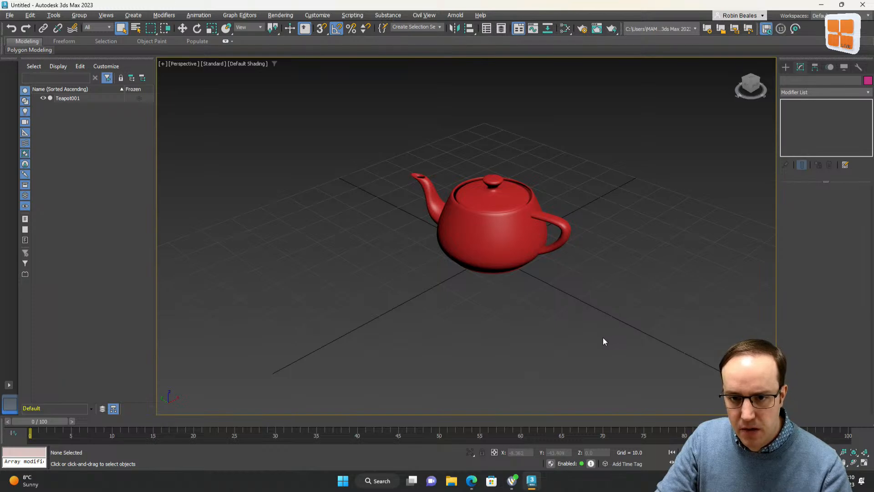
{"action": "mouse_move", "coordinate": [36, 422]}
{"action": "left_mouse_down"}
{"action": "mouse_move", "coordinate": [822, 435]}
{"action": "mouse_move", "coordinate": [27, 428]}
{"action": "left_mouse_up"}
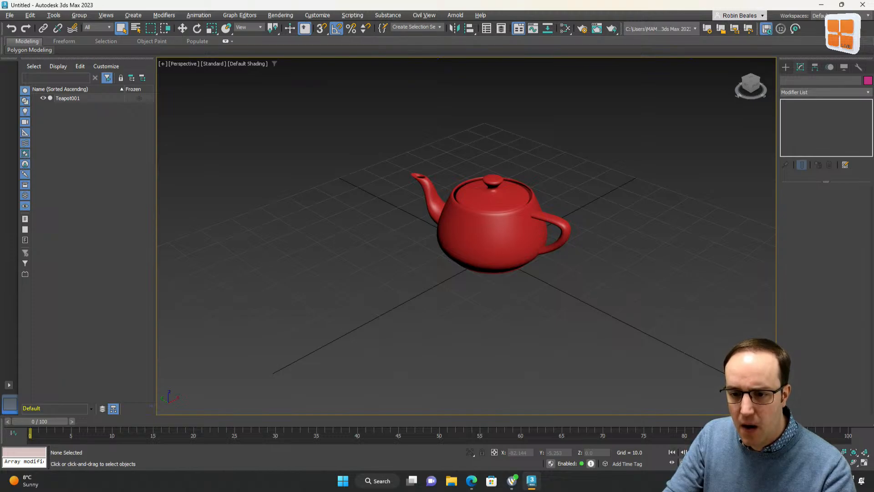
In Time Configuration, set the frame rate to PAL and the animation end time to 150
{"action": "left_click", "coordinate": [719, 462]}
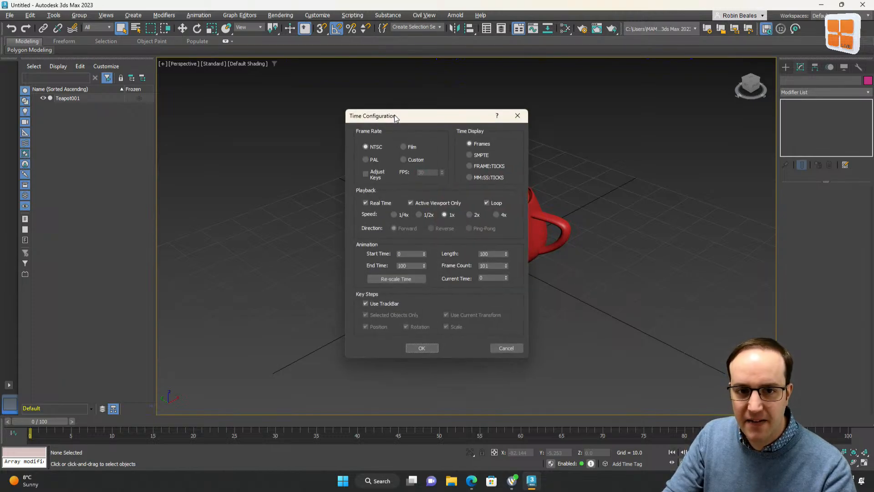
{"action": "left_click_drag", "start_coordinate": [394, 115], "coordinate": [515, 88]}
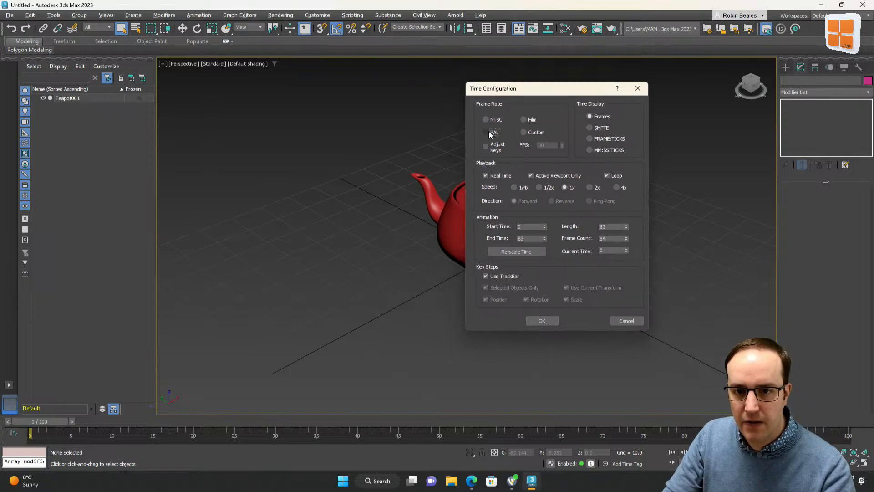
{"action": "left_click", "coordinate": [488, 132]}
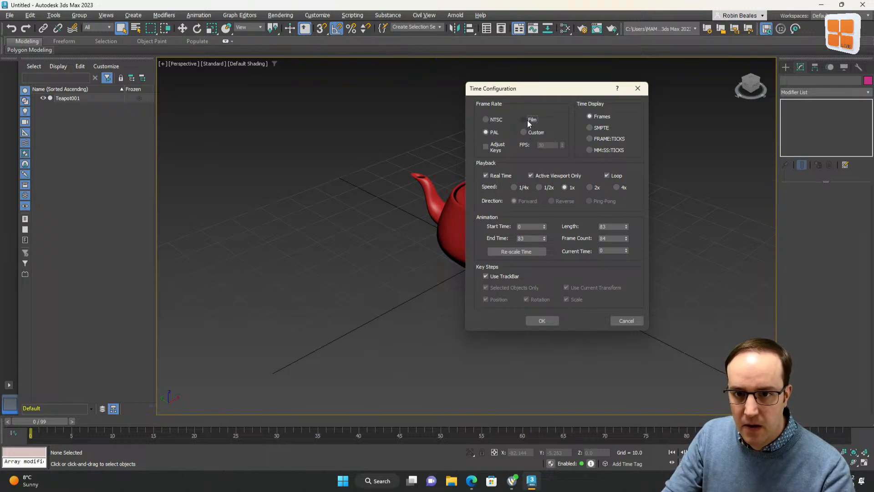
{"action": "left_click", "coordinate": [524, 132]}
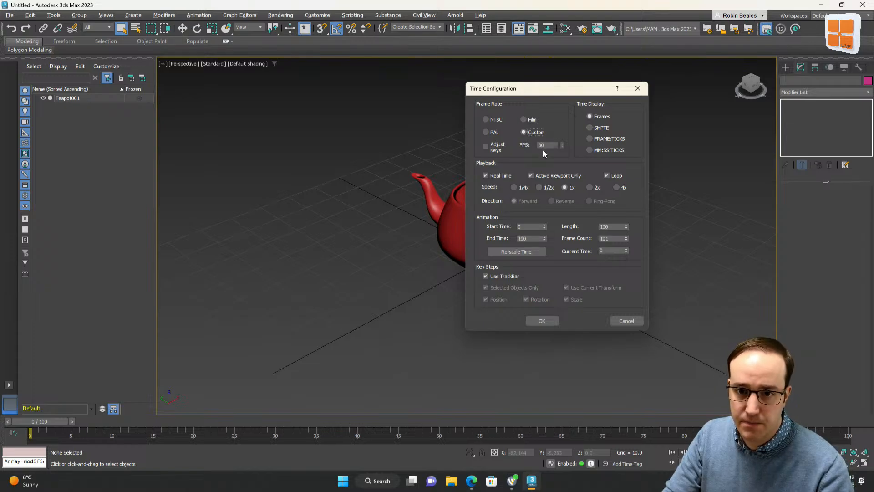
{"action": "left_click", "coordinate": [486, 132]}
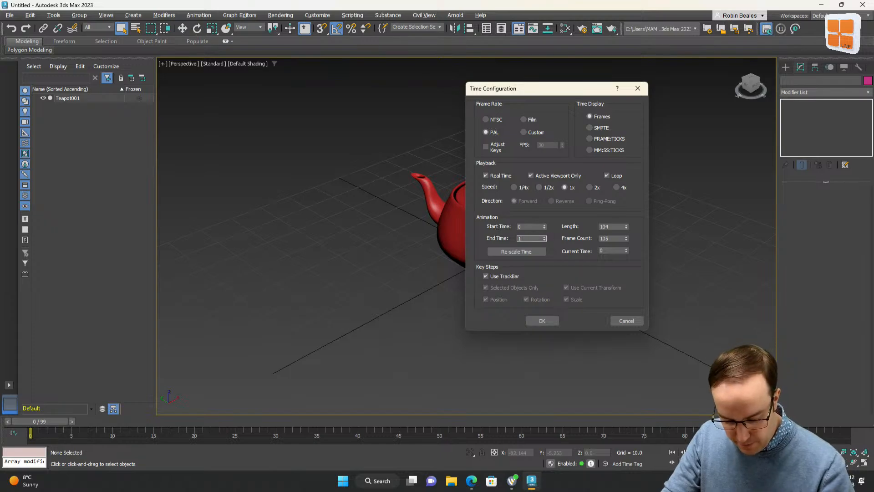
{"action": "type", "text": "150"}
{"action": "key", "text": "Return"}
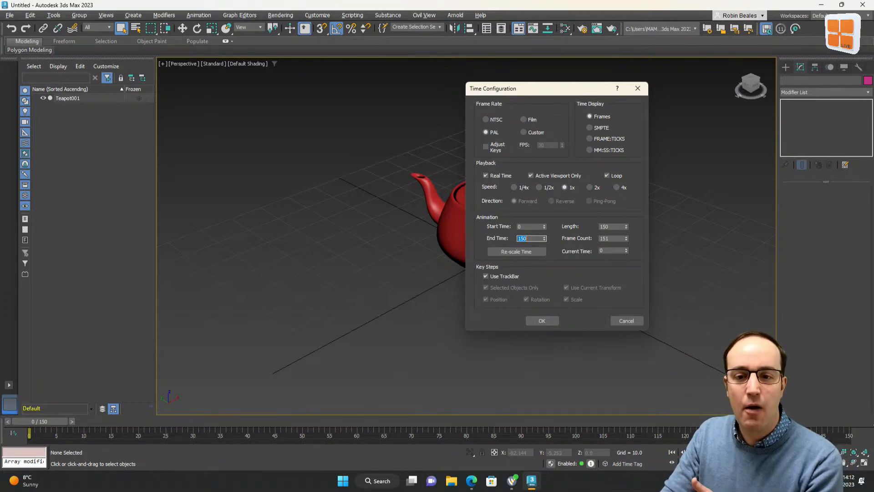
{"action": "left_click", "coordinate": [549, 320]}
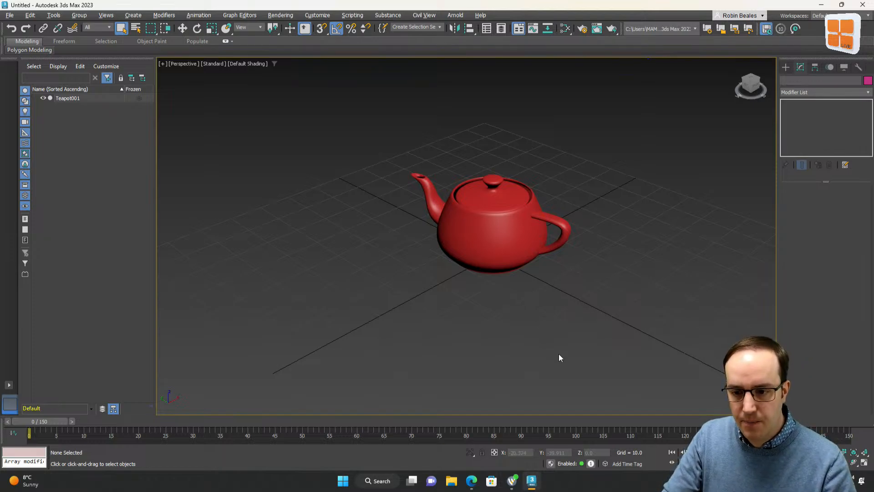
Turn on Auto Key, set the current frame to 30 and select the teapot
{"action": "key", "text": "n"}
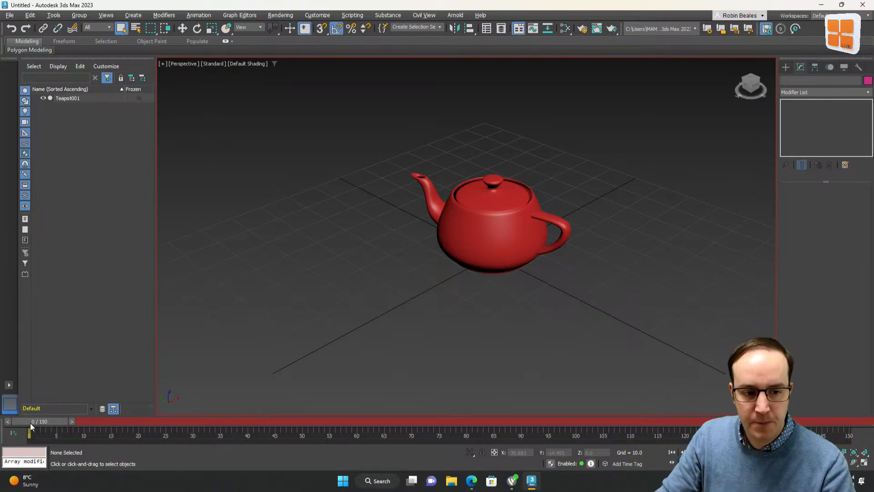
{"action": "left_click_drag", "start_coordinate": [36, 424], "coordinate": [170, 427]}
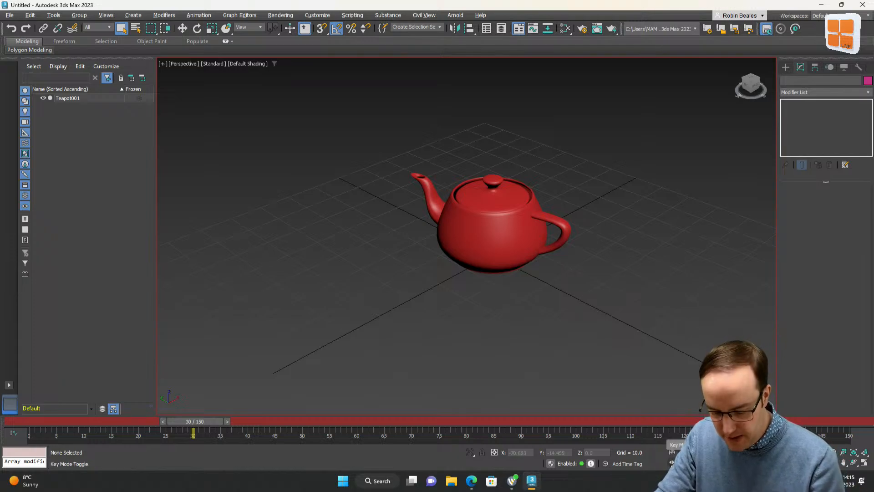
{"action": "type", "text": "60"}
{"action": "key", "text": "Return"}
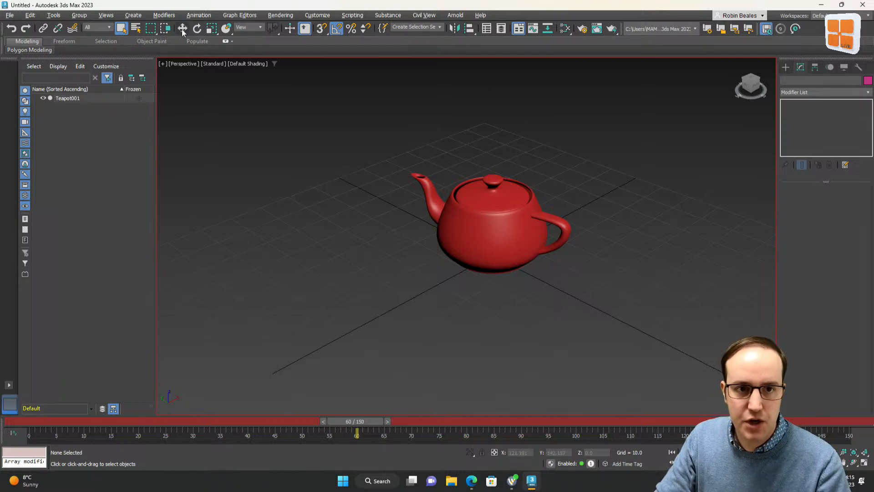
{"action": "left_click", "coordinate": [197, 28]}
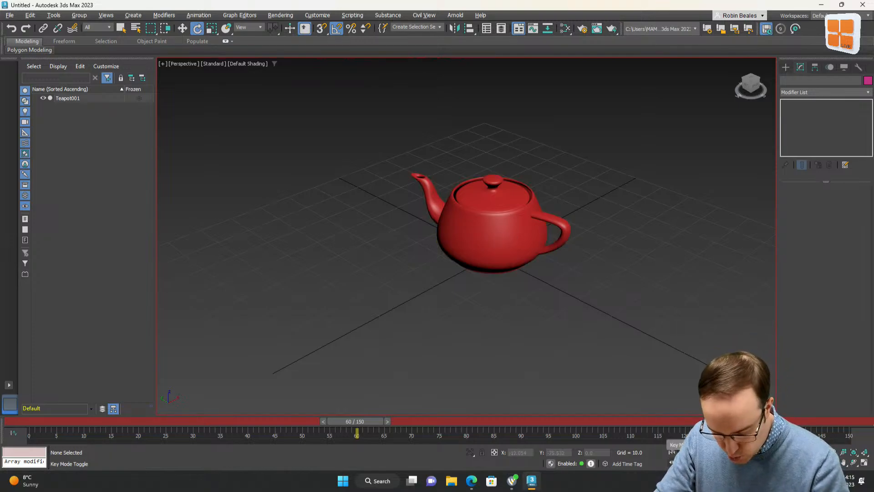
{"action": "type", "text": "30"}
{"action": "key", "text": "Return"}
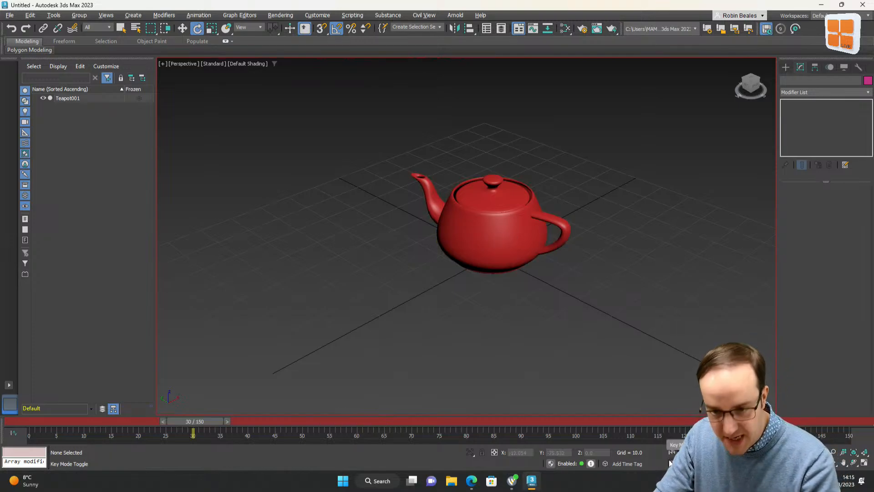
{"action": "left_click", "coordinate": [121, 30]}
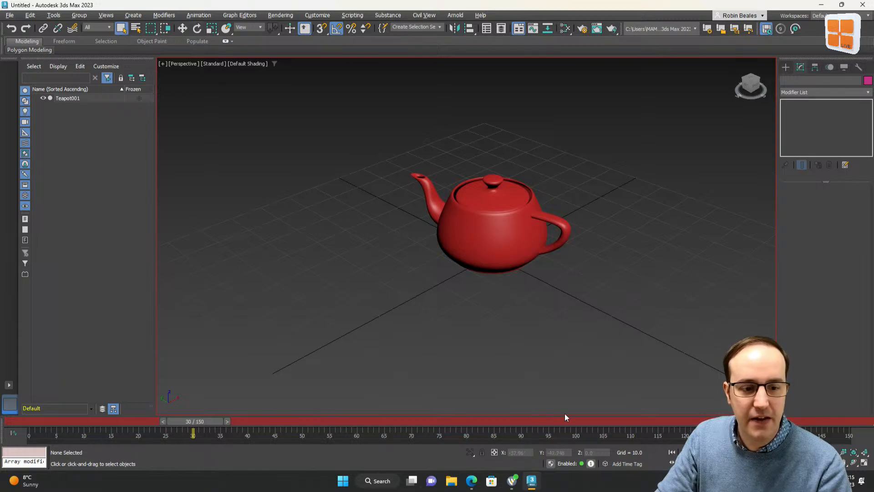
{"action": "left_click", "coordinate": [528, 228]}
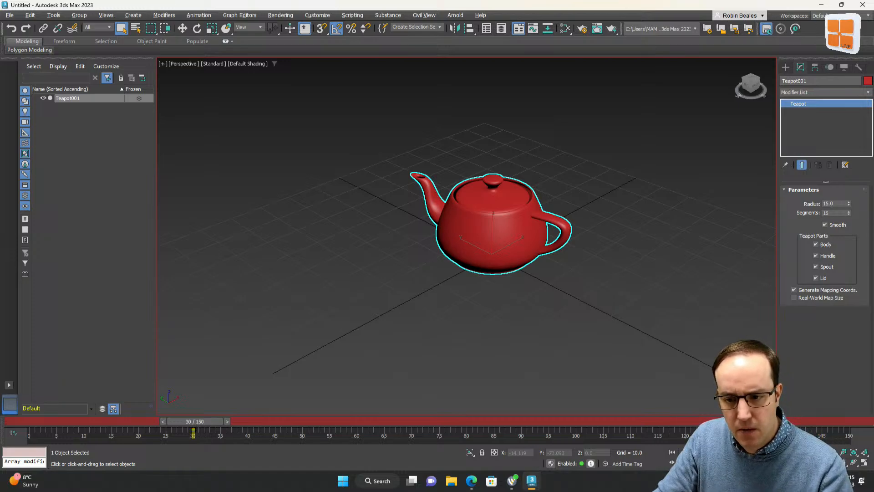
At frame 60, rotate the teapot 360 degrees about its Z axis
{"action": "type", "text": "60"}
{"action": "key", "text": "Return"}
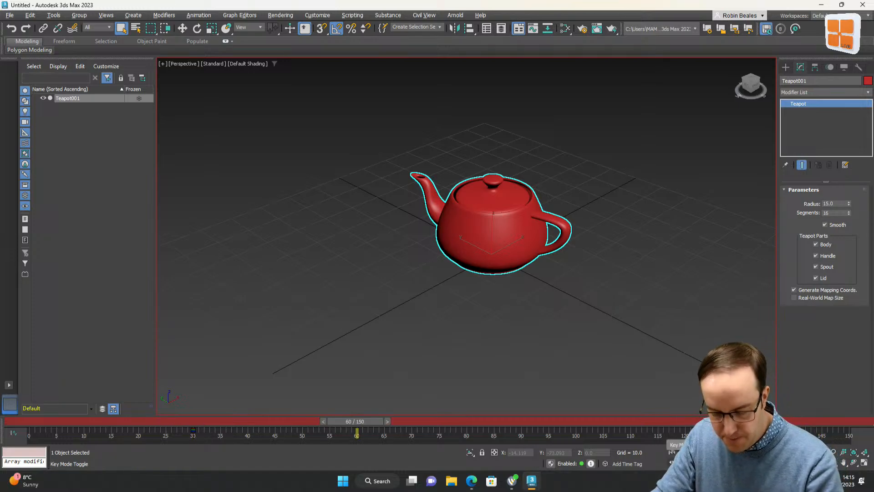
{"action": "left_click", "coordinate": [198, 29]}
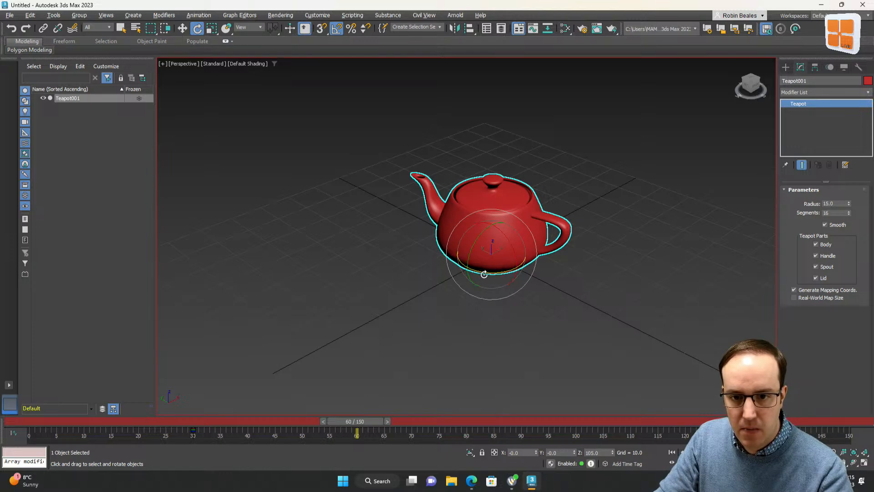
{"action": "left_click_drag", "start_coordinate": [484, 274], "coordinate": [651, 252]}
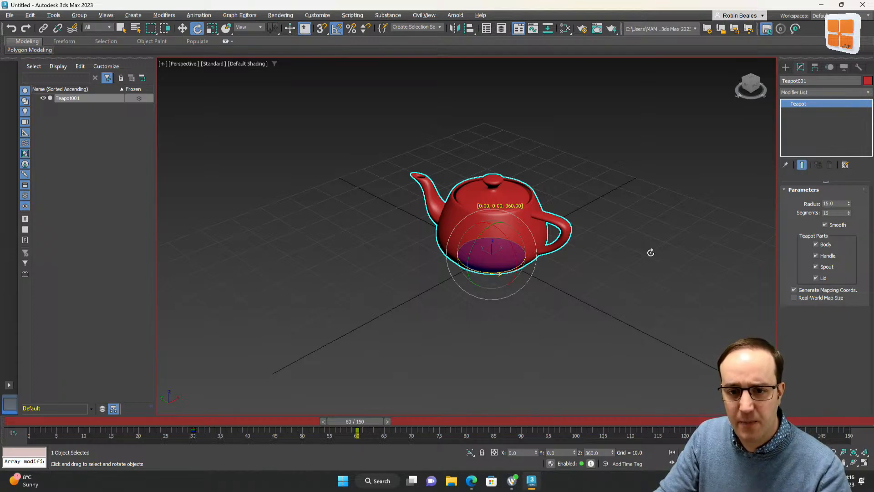
{"action": "left_click_drag", "start_coordinate": [651, 252], "coordinate": [651, 252]}
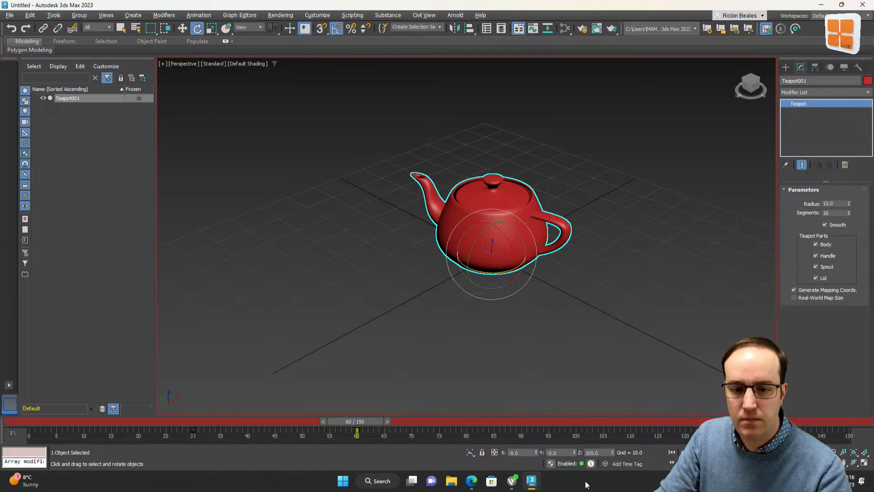
Turn off Auto Key, go to the start frame, deselect the teapot and play then stop the animation
{"action": "key", "text": "n"}
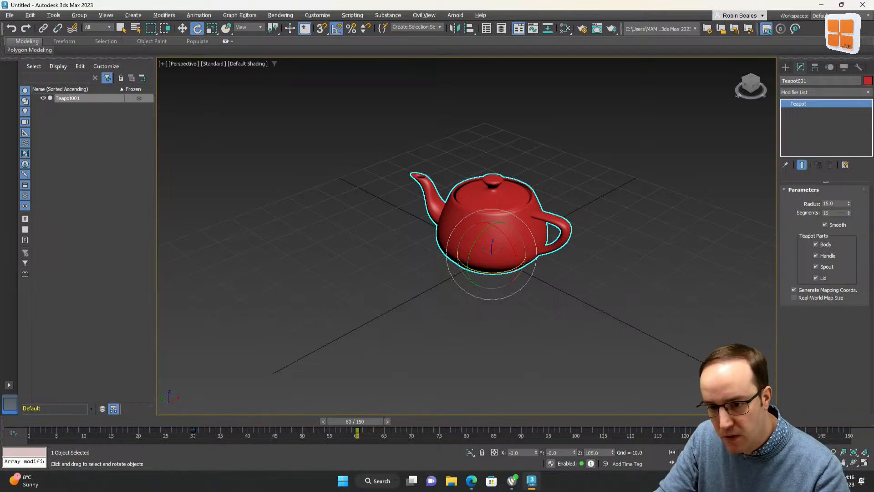
{"action": "left_click", "coordinate": [672, 452]}
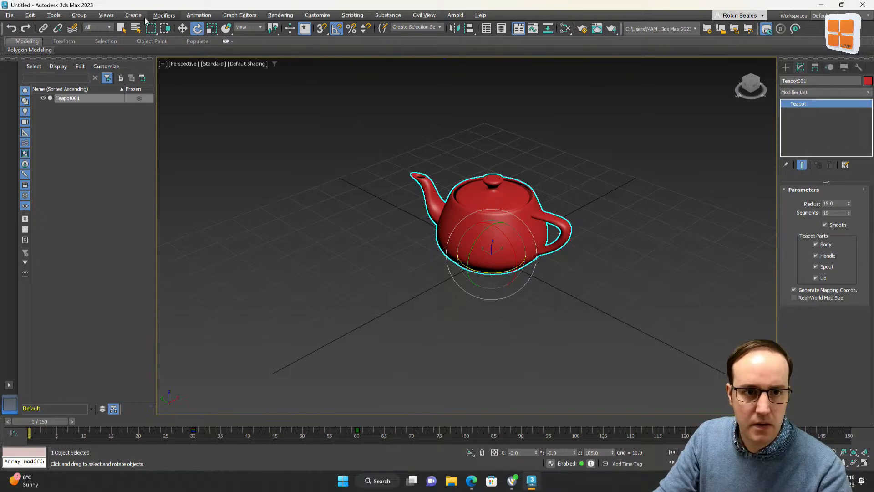
{"action": "left_click", "coordinate": [121, 28]}
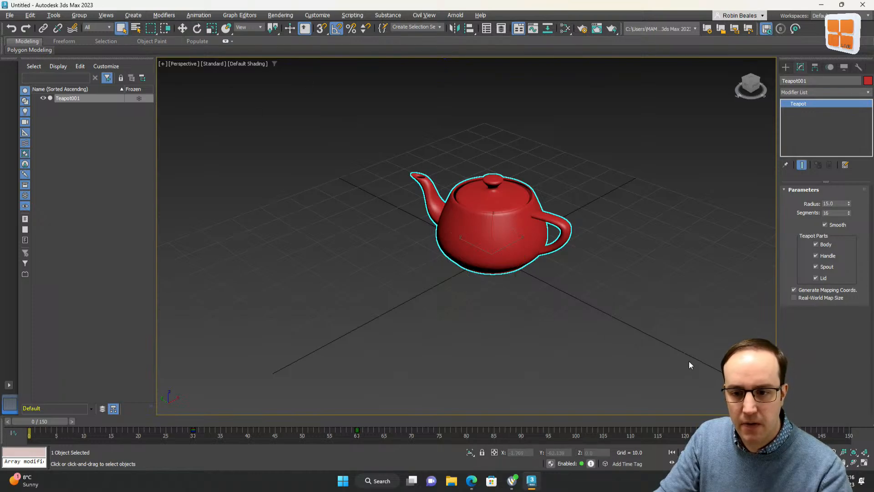
{"action": "left_click", "coordinate": [705, 266]}
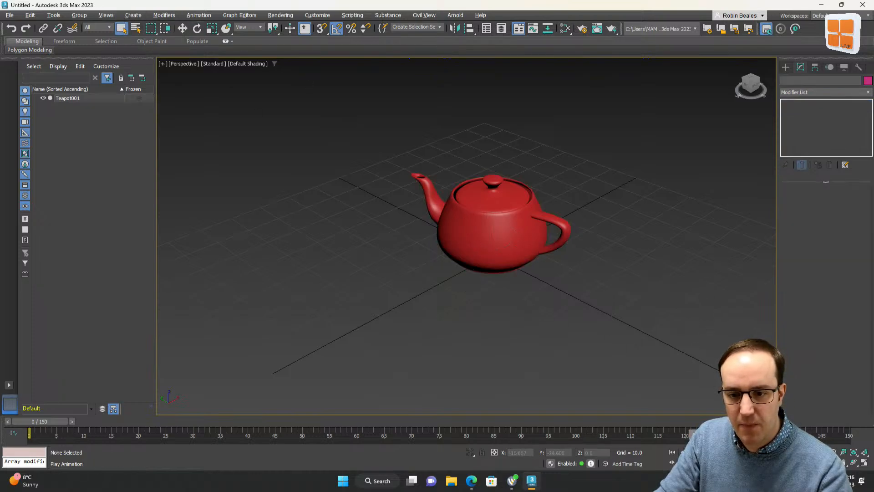
{"action": "left_click", "coordinate": [695, 452]}
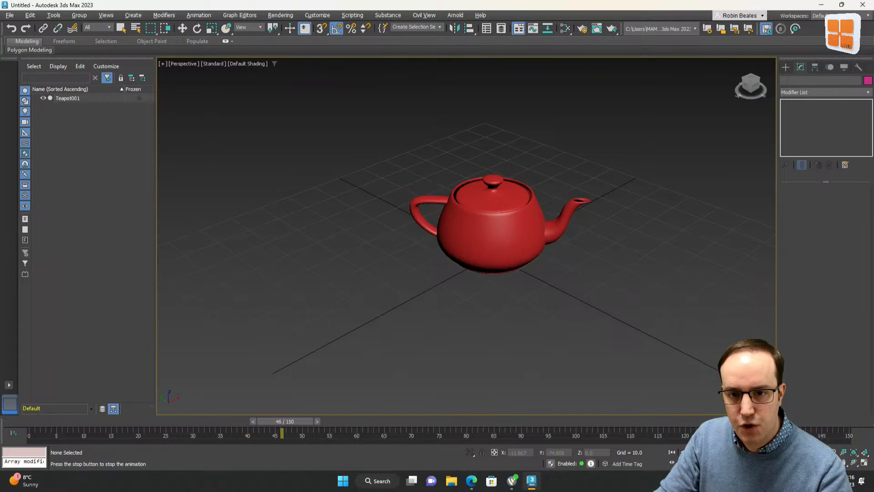
{"action": "left_click", "coordinate": [695, 452]}
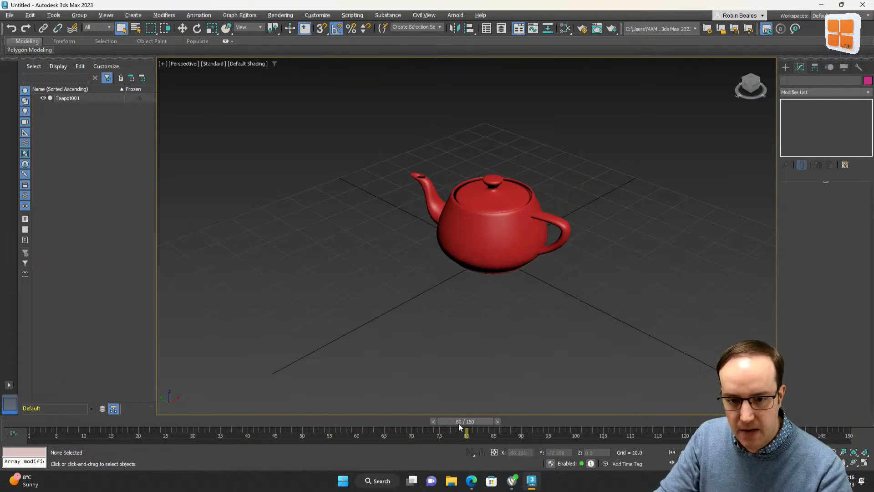
Select the teapot and move its rotation keyframe to about frame 61
{"action": "left_click_drag", "start_coordinate": [449, 424], "coordinate": [275, 398]}
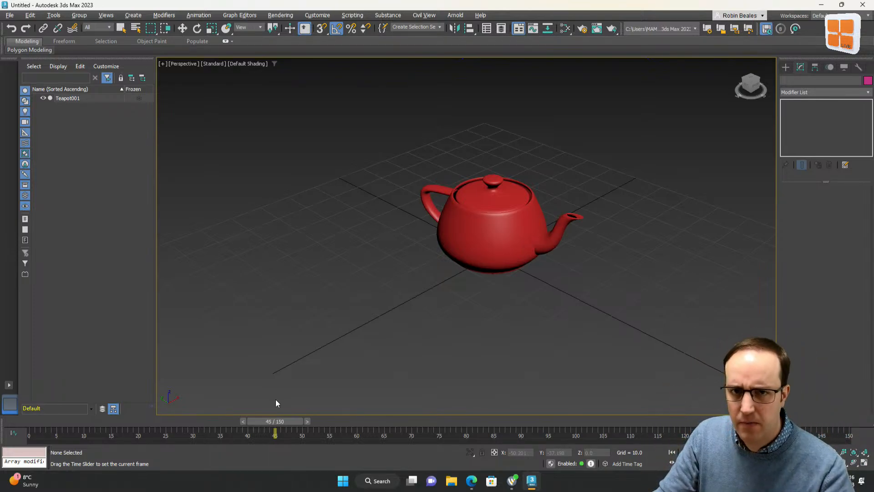
{"action": "left_click_drag", "start_coordinate": [276, 404], "coordinate": [357, 426]}
{"action": "key", "text": "q"}
{"action": "left_click", "coordinate": [463, 246]}
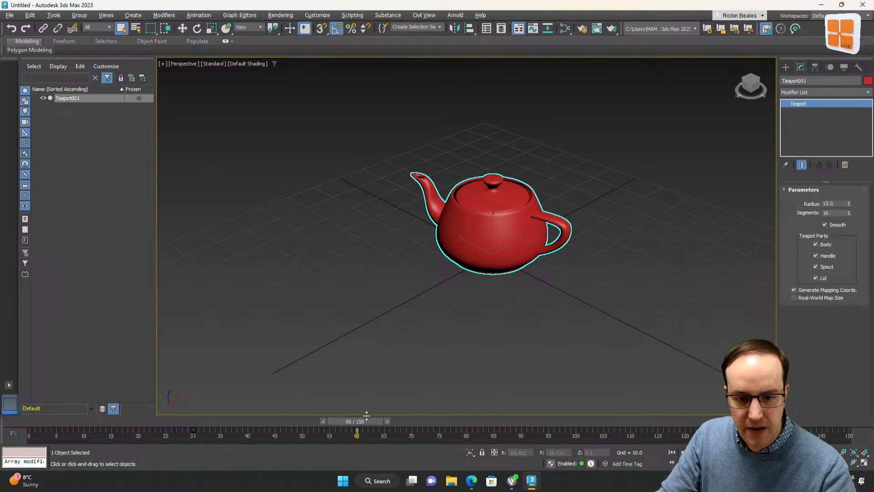
{"action": "left_click_drag", "start_coordinate": [367, 416], "coordinate": [345, 431]}
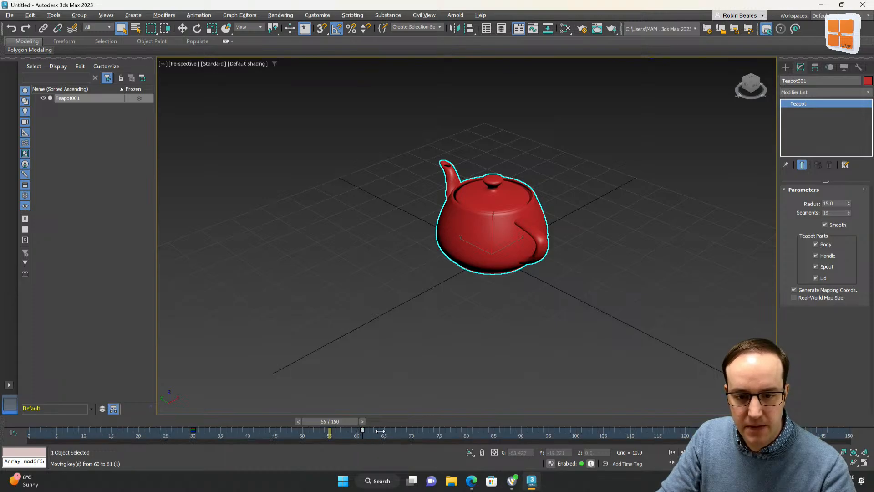
{"action": "left_click_drag", "start_coordinate": [520, 434], "coordinate": [521, 434]}
Scrub back along the timeline, play the animation, stop it and deselect the teapot
{"action": "left_click_drag", "start_coordinate": [331, 421], "coordinate": [161, 422]}
{"action": "key", "text": "slash"}
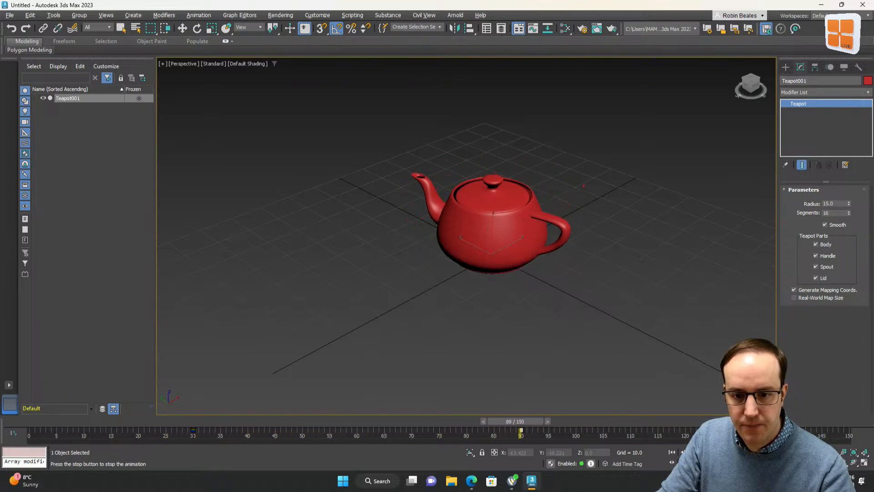
{"action": "key", "text": "slash"}
{"action": "left_click", "coordinate": [494, 401]}
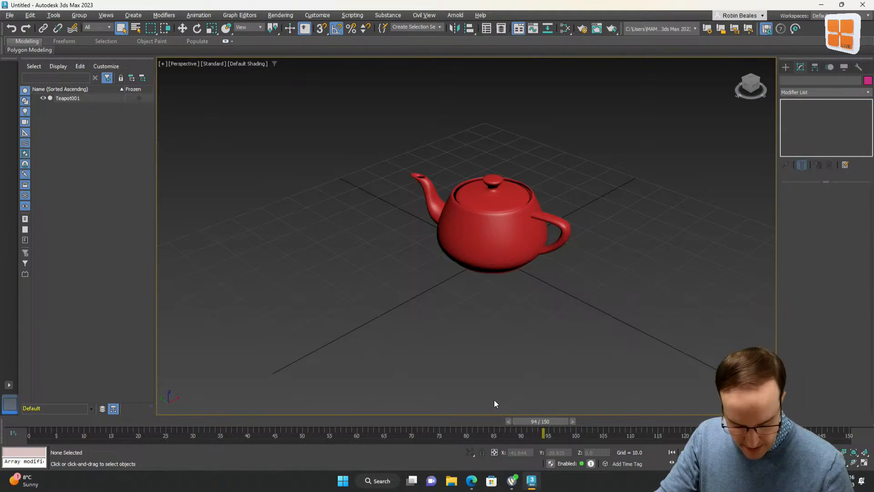
Reselect the teapot at frame 60, inspect its rotation curves in the Track View Curve Editor, then close it and deselect
{"action": "key", "text": "ctrl+z"}
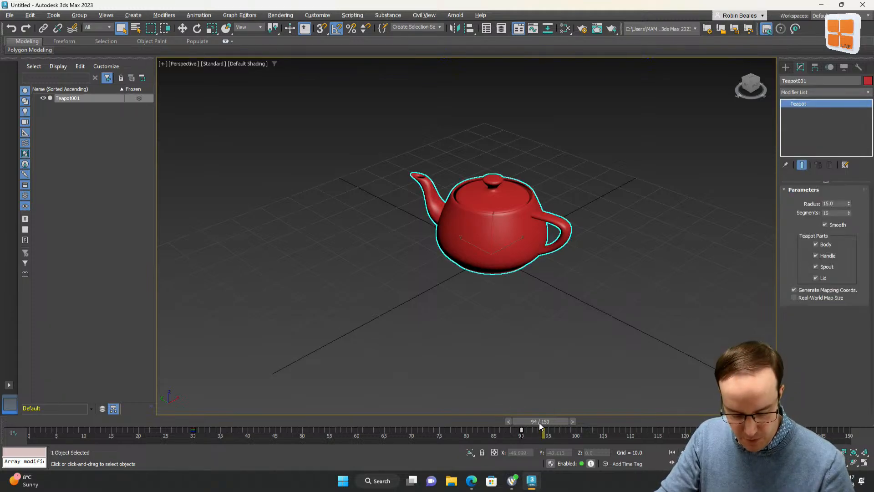
{"action": "left_click_drag", "start_coordinate": [540, 422], "coordinate": [357, 422]}
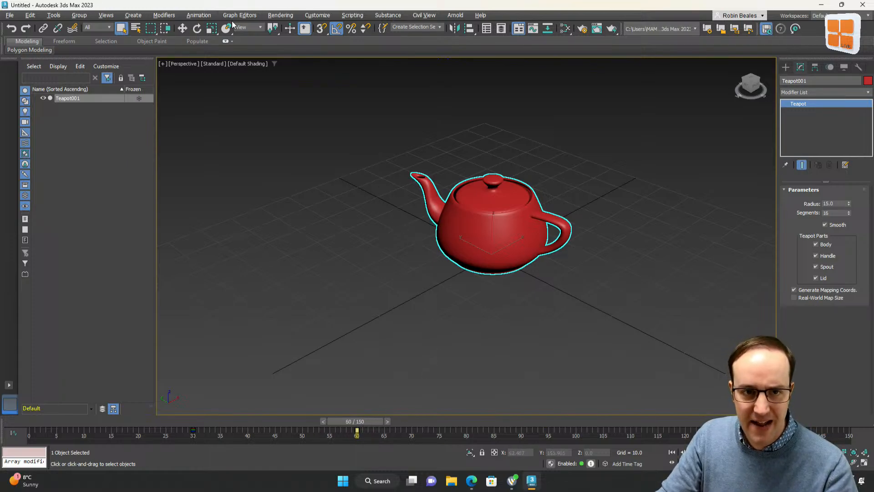
{"action": "left_click", "coordinate": [246, 18]}
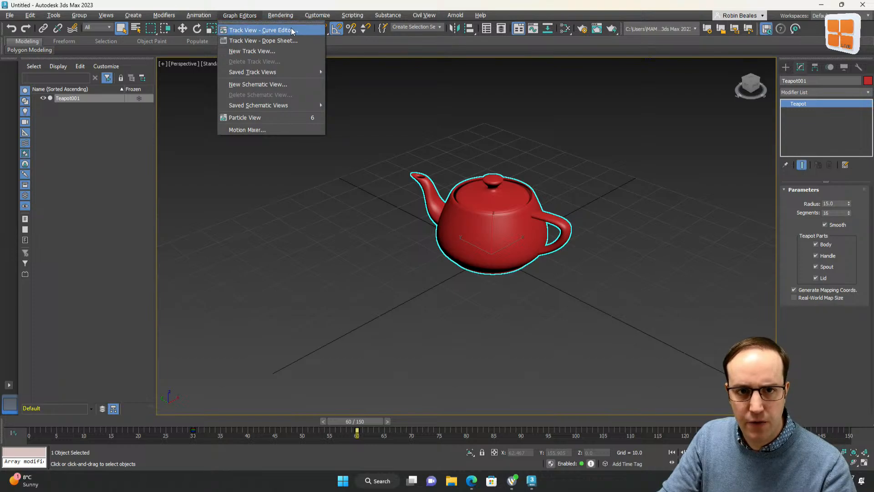
{"action": "left_click", "coordinate": [278, 30]}
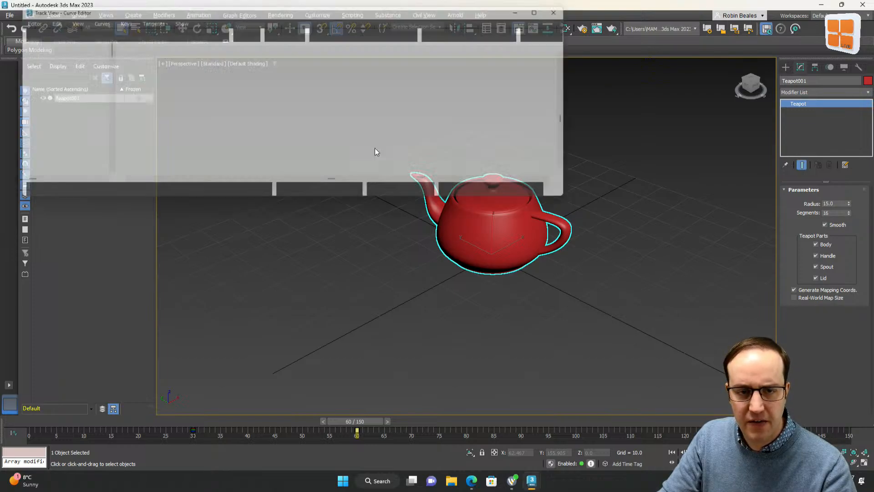
{"action": "left_click_drag", "start_coordinate": [590, 206], "coordinate": [691, 291]}
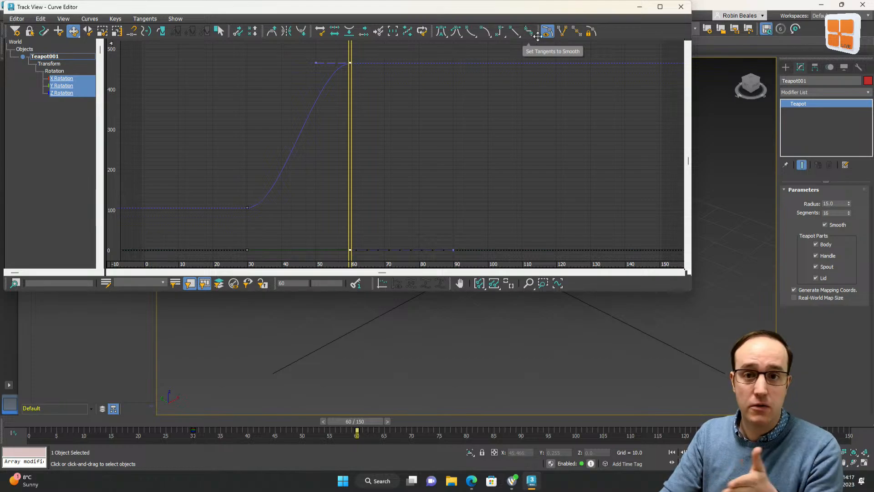
{"action": "left_click", "coordinate": [682, 7]}
{"action": "left_click", "coordinate": [517, 137]}
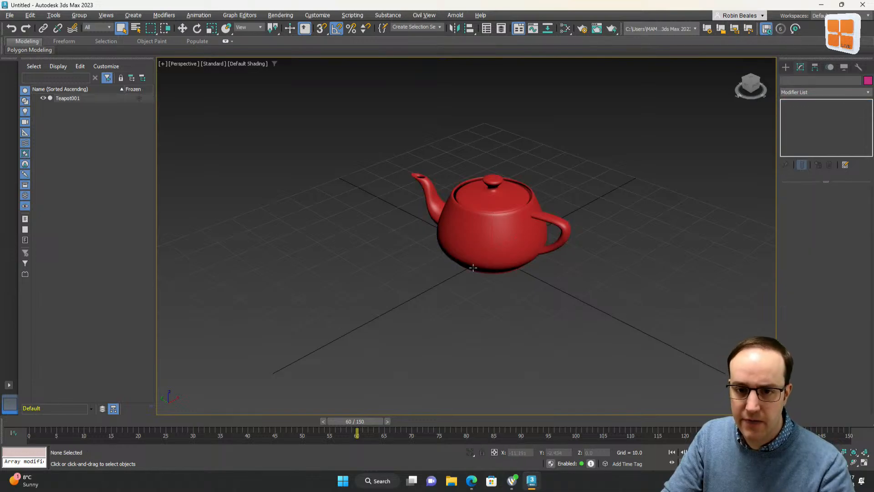
{"action": "mouse_move", "coordinate": [351, 420]}
{"action": "left_mouse_down"}
{"action": "mouse_move", "coordinate": [154, 423]}
{"action": "mouse_move", "coordinate": [298, 430]}
{"action": "mouse_move", "coordinate": [356, 421]}
{"action": "left_mouse_up"}
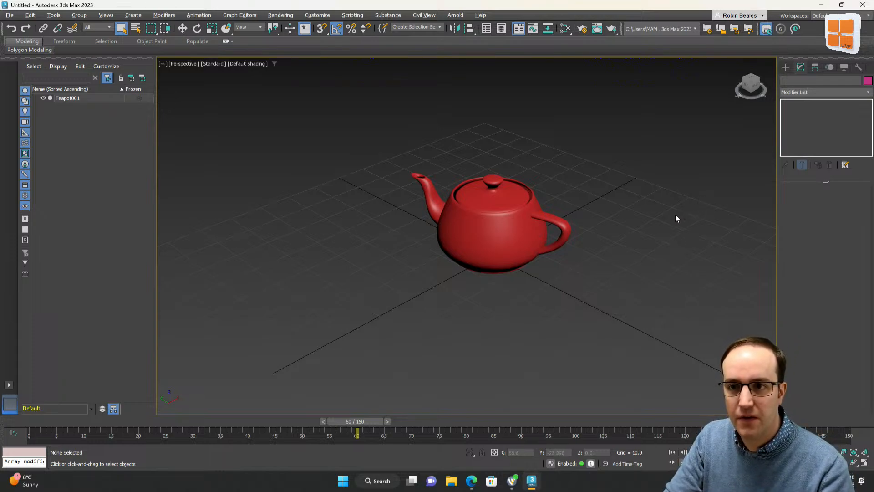
Open Render Setup and set the output size to the 1920x1080 preset, then close the dialog
{"action": "left_click", "coordinate": [583, 30]}
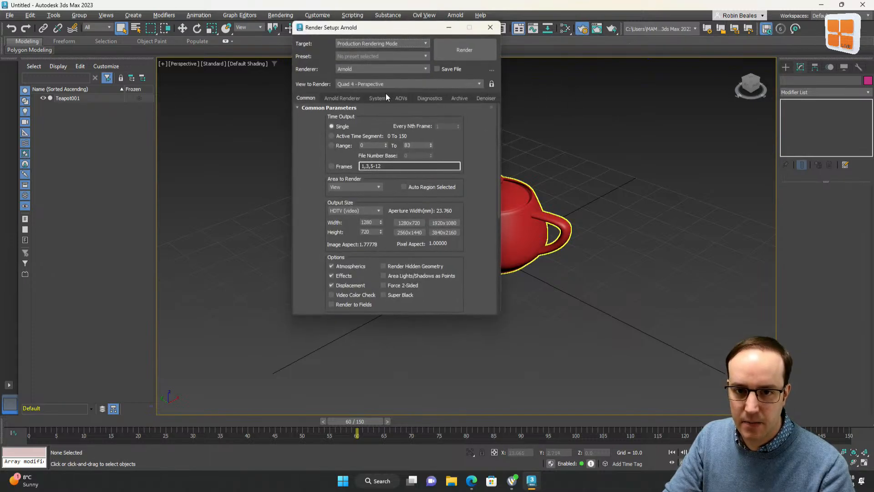
{"action": "left_click_drag", "start_coordinate": [356, 30], "coordinate": [622, 75]}
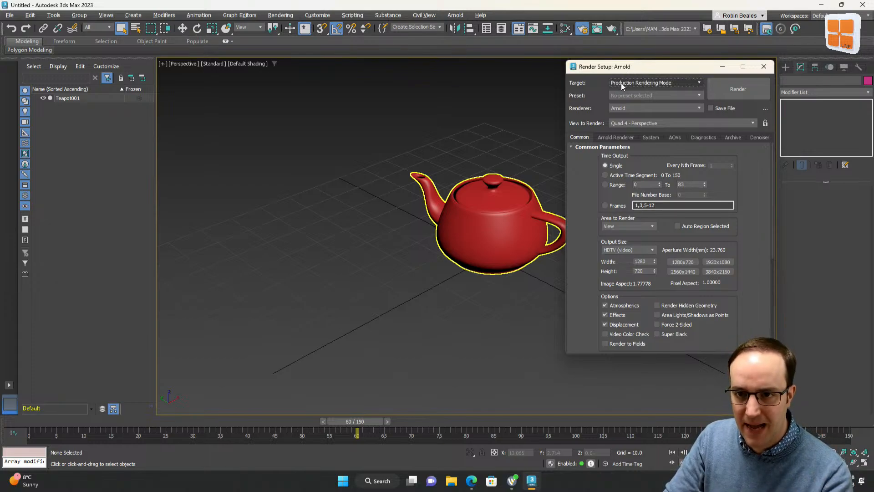
{"action": "scroll", "coordinate": [586, 212], "scroll_direction": "down", "scroll_amount": 8}
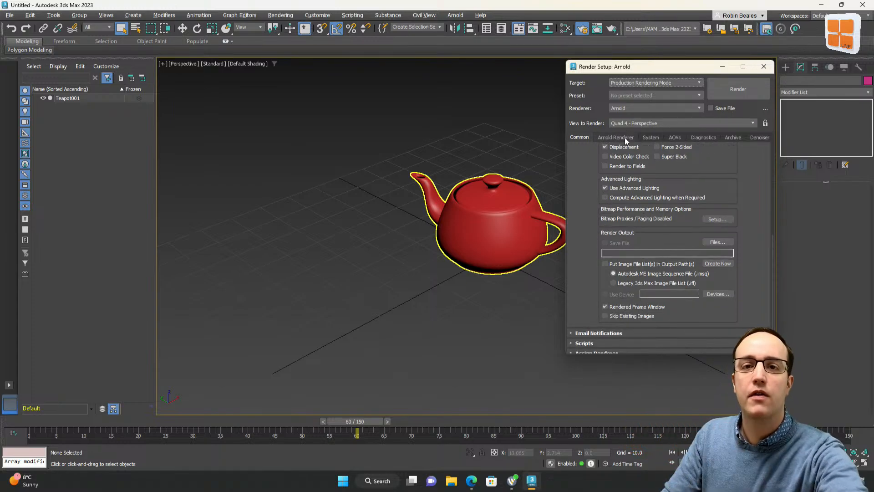
{"action": "scroll", "coordinate": [623, 151], "scroll_direction": "up", "scroll_amount": 5}
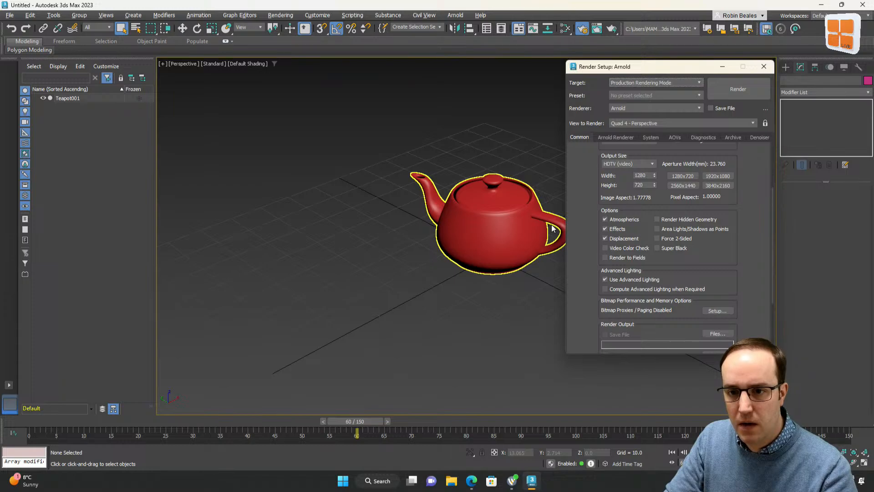
{"action": "scroll", "coordinate": [583, 194], "scroll_direction": "up", "scroll_amount": 3}
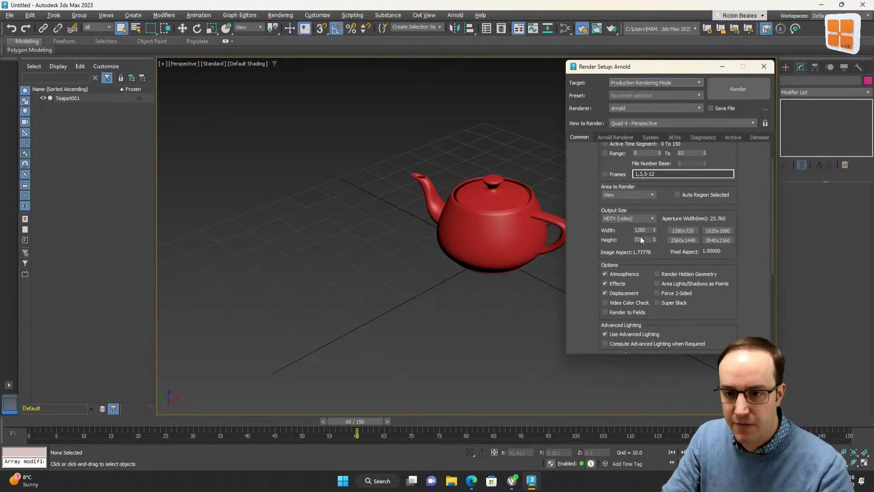
{"action": "left_click", "coordinate": [712, 232]}
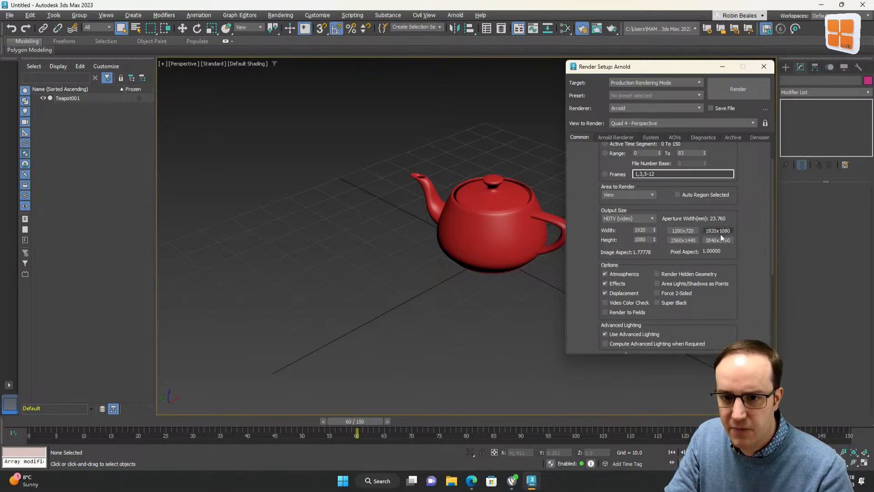
{"action": "left_click", "coordinate": [765, 67]}
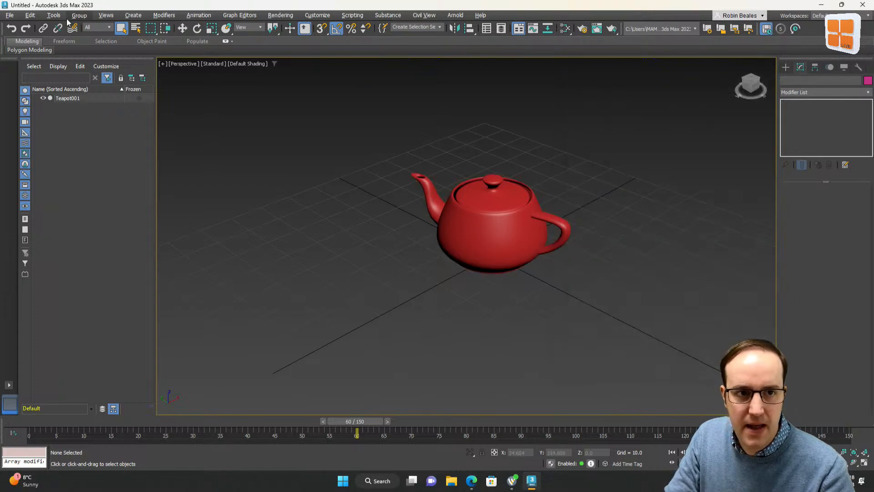
Create a standard camera from the current perspective view
{"action": "left_click", "coordinate": [133, 16]}
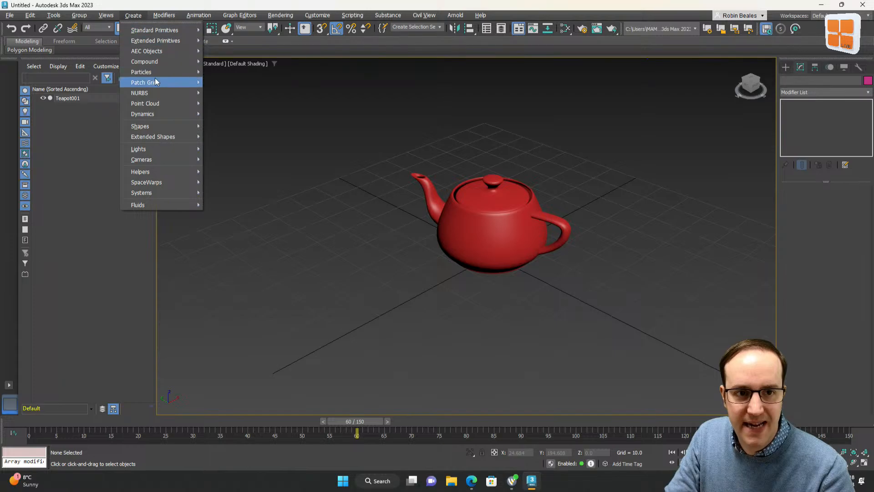
{"action": "mouse_move", "coordinate": [170, 160]}
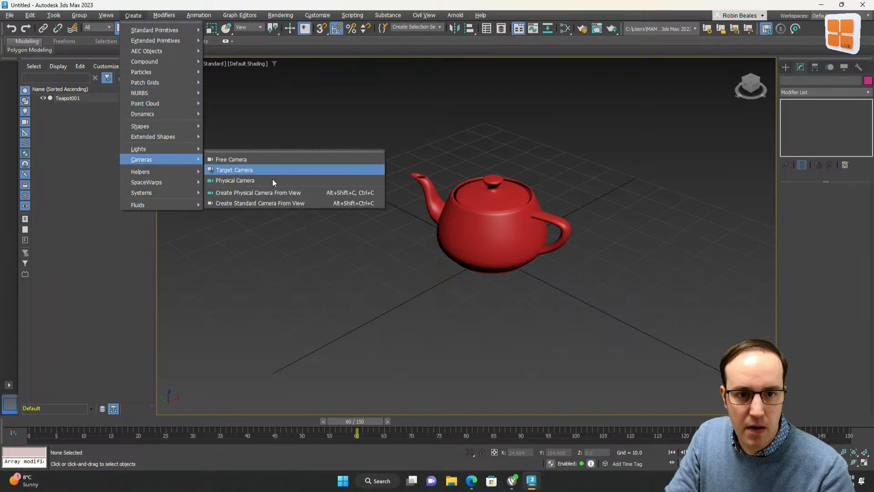
{"action": "left_click", "coordinate": [272, 203]}
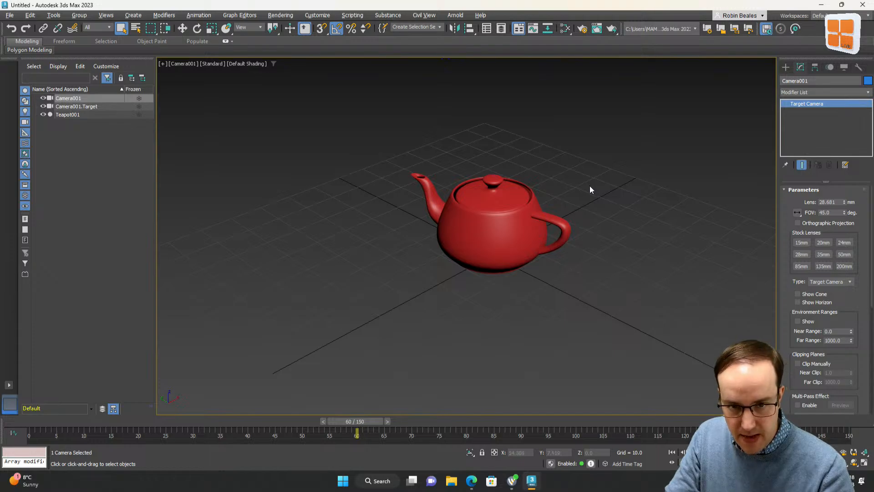
Switch to the Perspective view to look at the new camera's placement, then return to the camera view
{"action": "left_click", "coordinate": [536, 168]}
{"action": "key", "text": "p"}
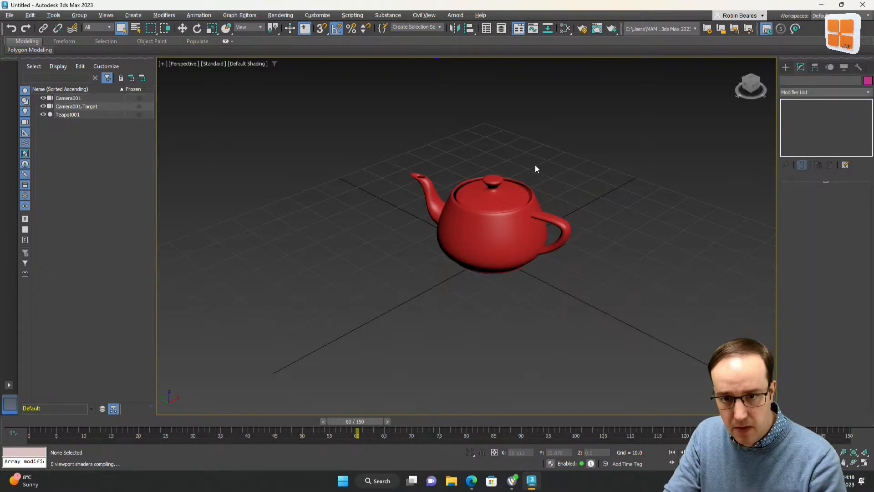
{"action": "scroll", "coordinate": [535, 165], "scroll_direction": "down", "scroll_amount": 6}
{"action": "key", "text": "ctrl+r"}
{"action": "left_click_drag", "start_coordinate": [488, 194], "coordinate": [525, 197]}
{"action": "right_click", "coordinate": [513, 210]}
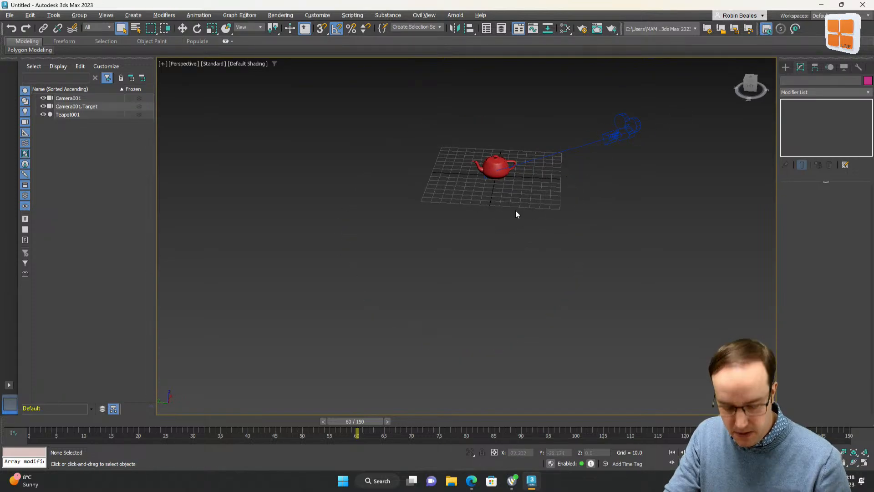
{"action": "key", "text": "c"}
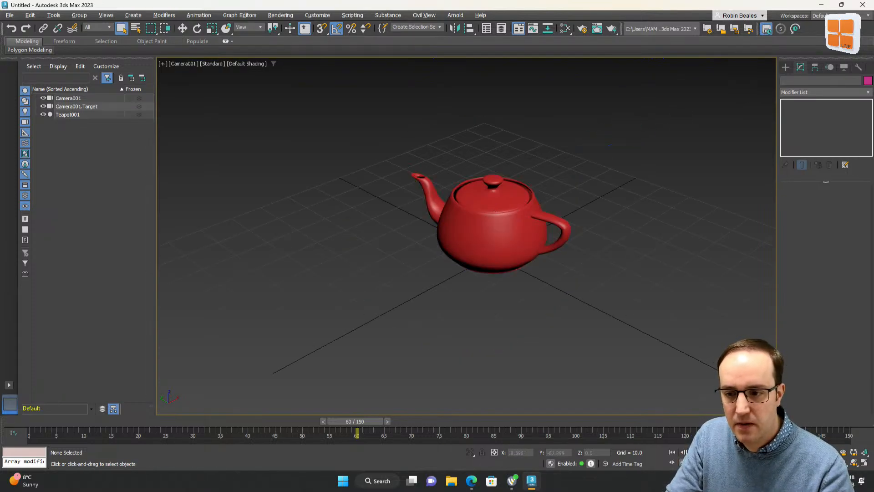
Adjust the camera's field of view, dolly and orbit it to frame the teapot more closely
{"action": "left_click", "coordinate": [833, 462]}
{"action": "mouse_move", "coordinate": [498, 231]}
{"action": "left_mouse_down"}
{"action": "mouse_move", "coordinate": [499, 240]}
{"action": "mouse_move", "coordinate": [513, 189]}
{"action": "mouse_move", "coordinate": [513, 220]}
{"action": "mouse_move", "coordinate": [487, 232]}
{"action": "left_mouse_up"}
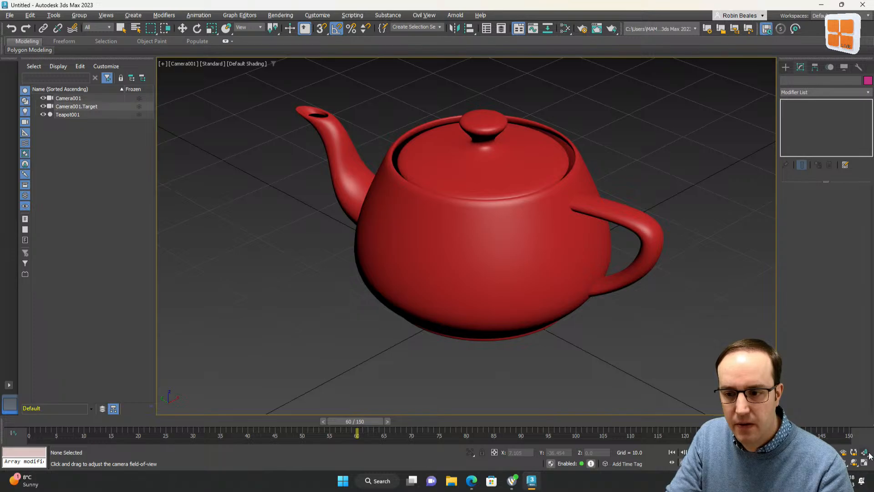
{"action": "left_click", "coordinate": [854, 452]}
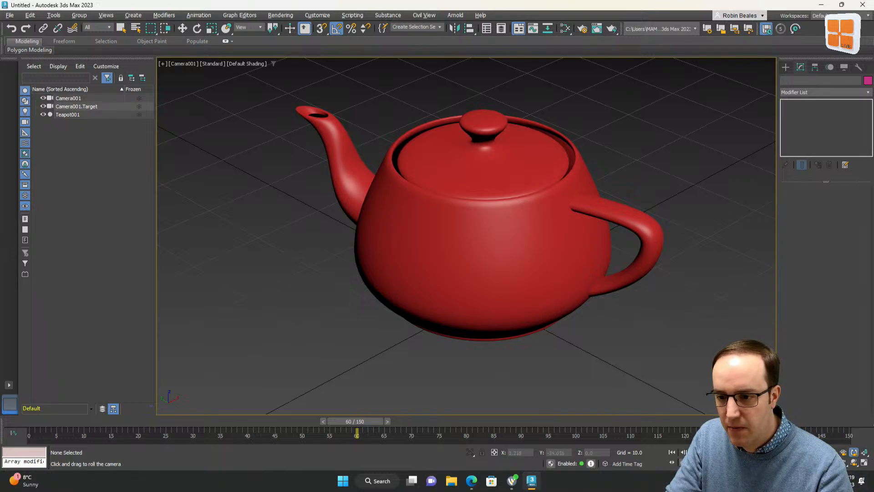
{"action": "left_click", "coordinate": [833, 453]}
{"action": "left_click_drag", "start_coordinate": [412, 233], "coordinate": [417, 235]}
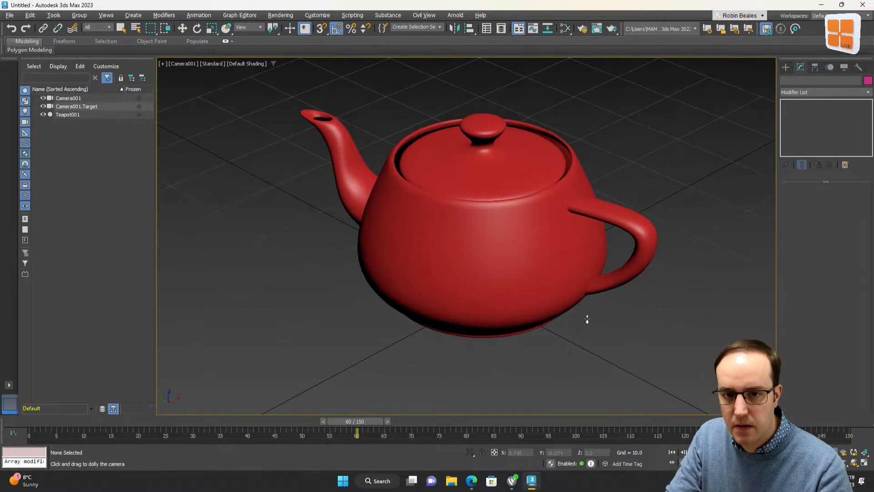
{"action": "left_click", "coordinate": [854, 462]}
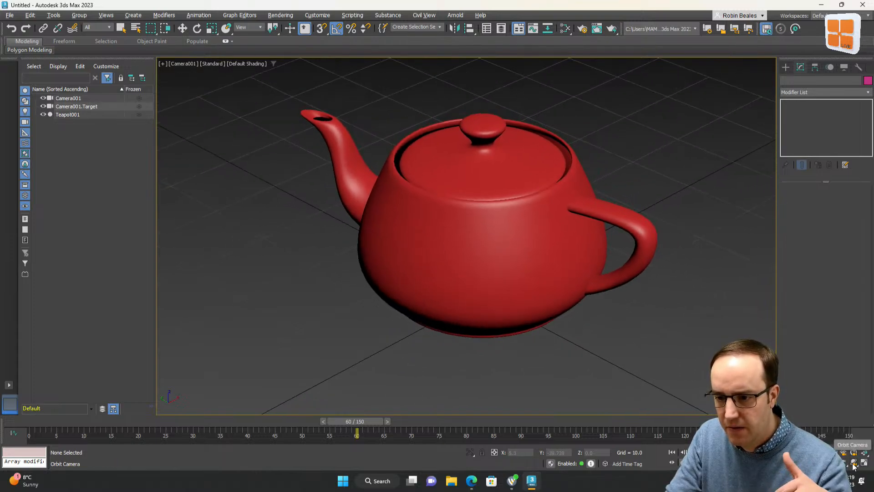
{"action": "mouse_move", "coordinate": [519, 300]}
{"action": "left_mouse_down"}
{"action": "mouse_move", "coordinate": [524, 291]}
{"action": "mouse_move", "coordinate": [515, 290]}
{"action": "left_mouse_up"}
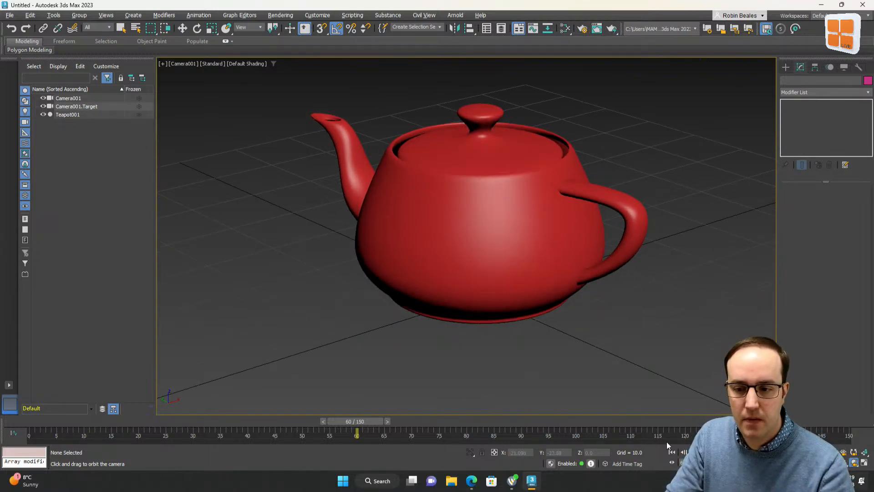
Play and scrub the animation to check the teapot through the camera view
{"action": "left_click", "coordinate": [697, 452]}
{"action": "left_click", "coordinate": [698, 452]}
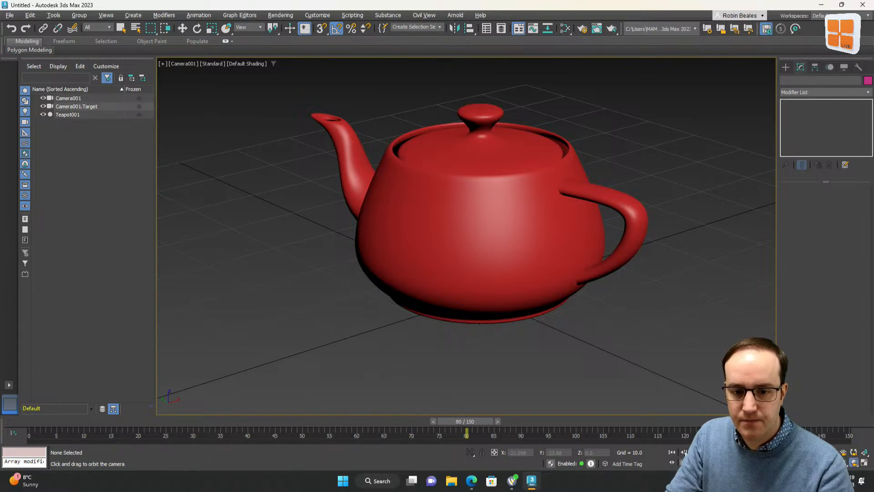
{"action": "left_click_drag", "start_coordinate": [460, 422], "coordinate": [302, 421]}
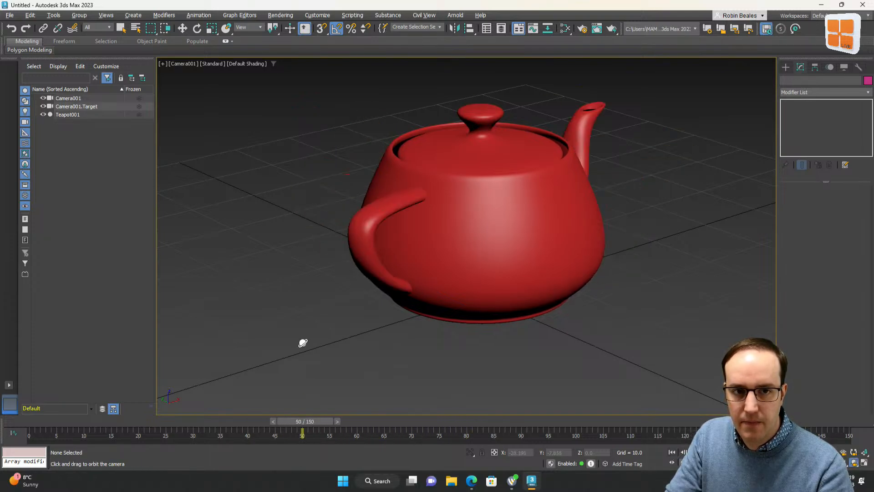
Turn on Show Safe Frames and Viewport Clipping for the camera viewport
{"action": "left_click", "coordinate": [179, 64]}
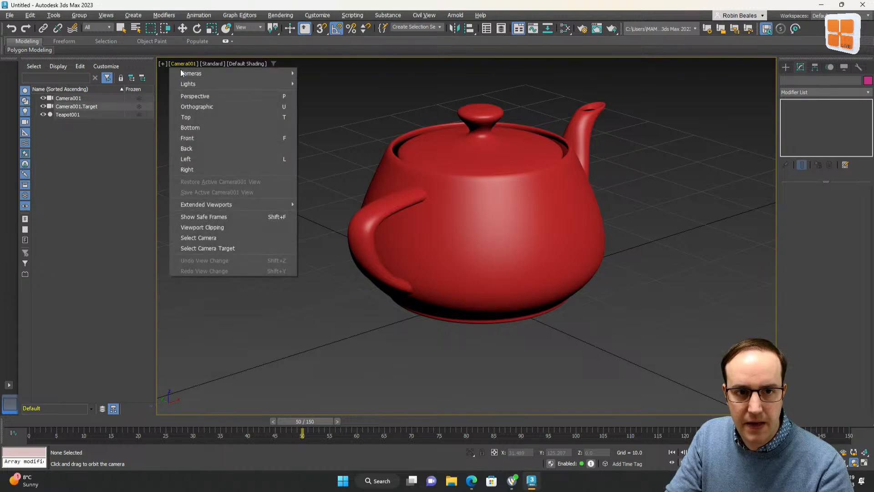
{"action": "left_click", "coordinate": [198, 215]}
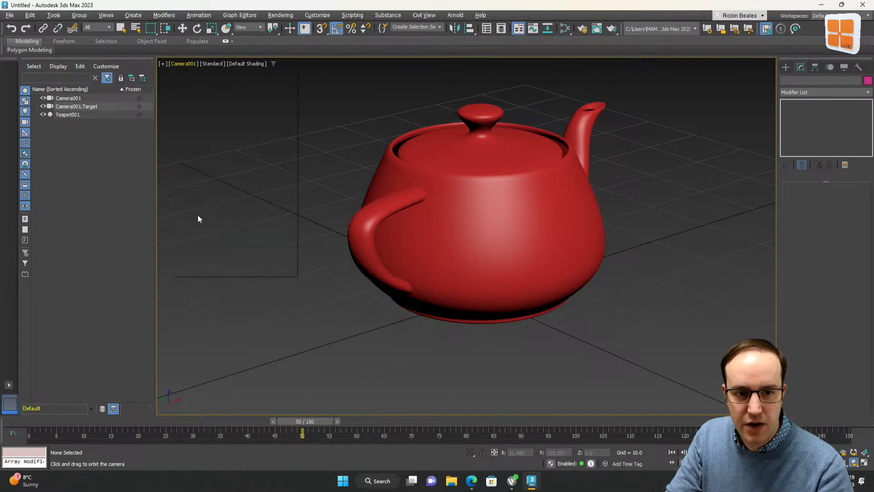
{"action": "left_click", "coordinate": [181, 64]}
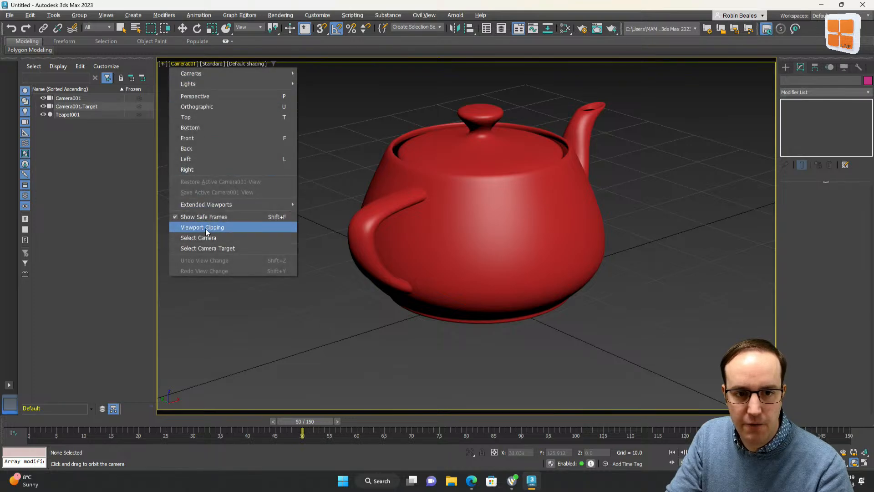
{"action": "left_click", "coordinate": [206, 228]}
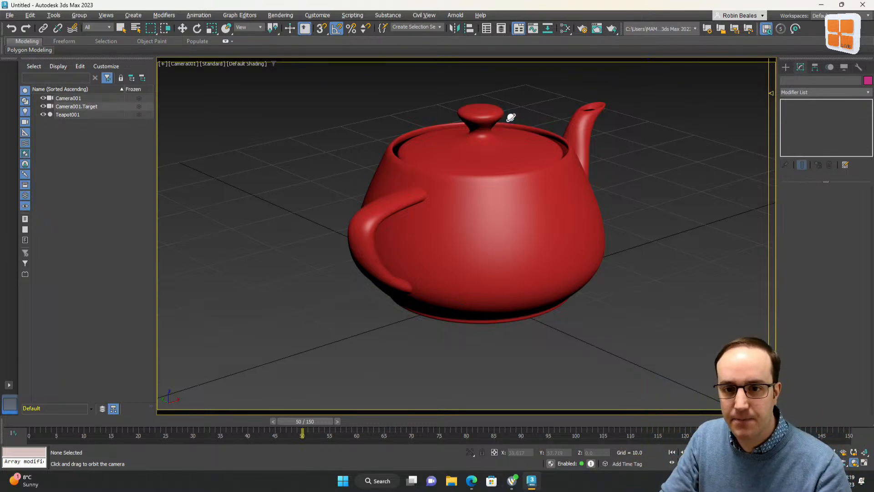
Open Render Setup and set the time output to a range from 0 to 60
{"action": "left_click", "coordinate": [581, 30]}
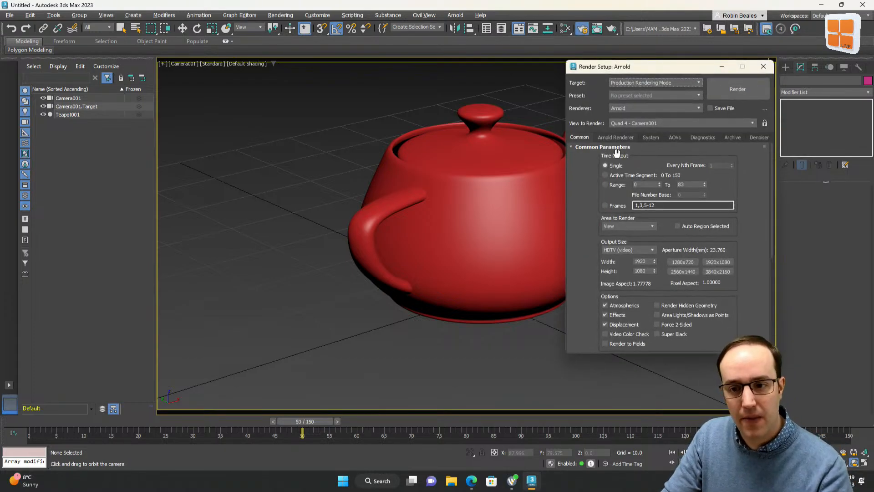
{"action": "left_click", "coordinate": [610, 175]}
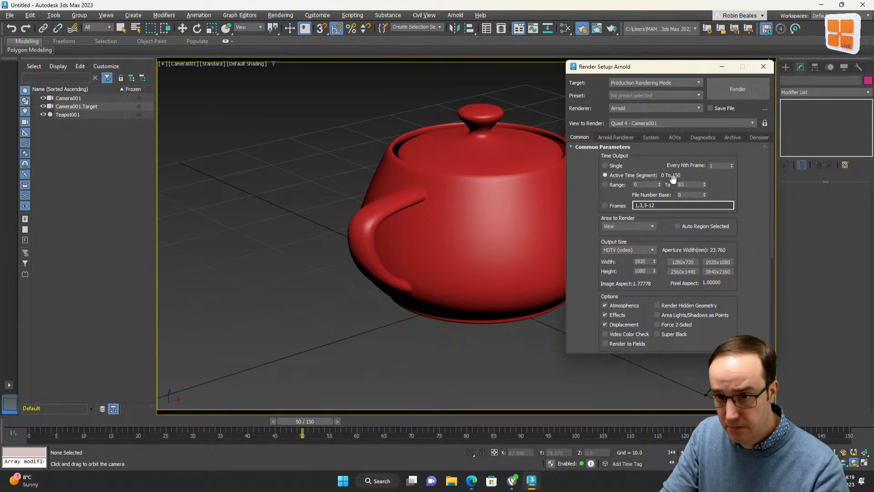
{"action": "left_click", "coordinate": [608, 186]}
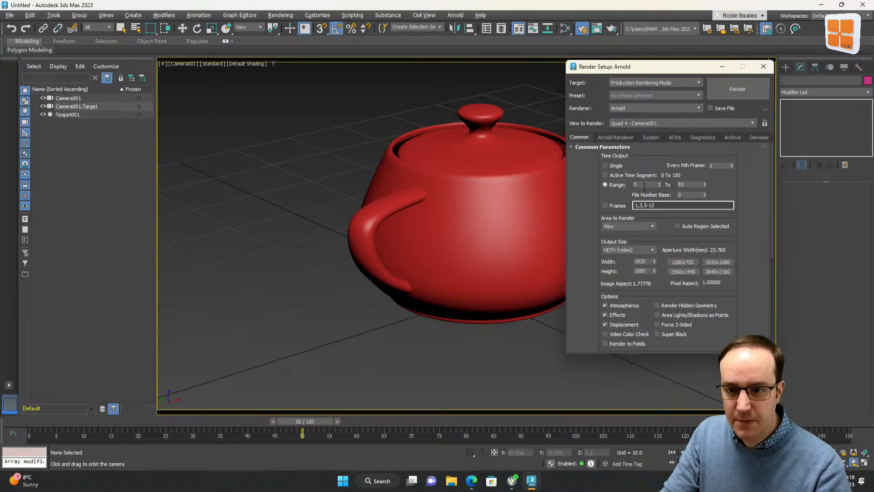
{"action": "left_click", "coordinate": [653, 185]}
{"action": "left_click_drag", "start_coordinate": [689, 184], "coordinate": [660, 185]}
{"action": "type", "text": "60"}
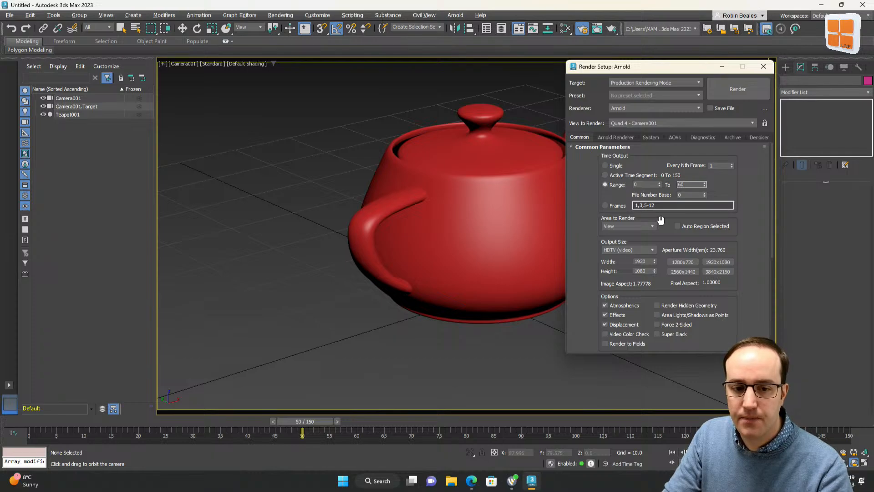
Review the available render output file types, then cancel the output file dialog and close Render Setup
{"action": "left_click", "coordinate": [729, 189]}
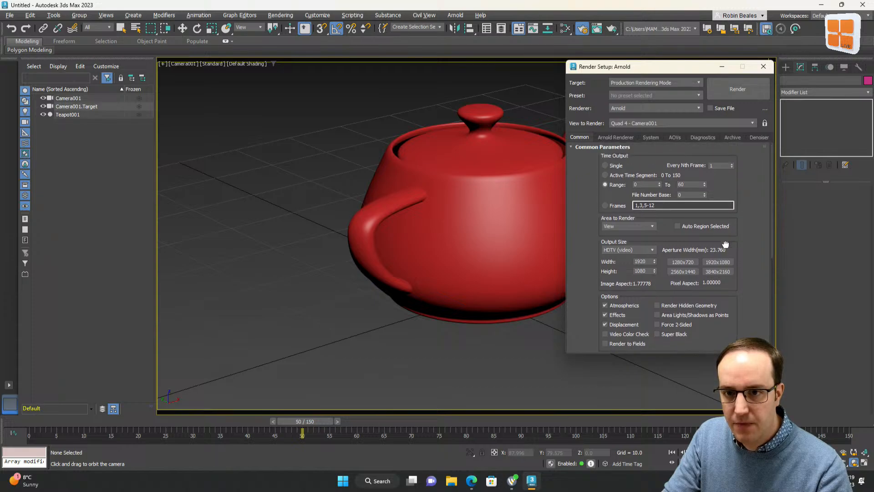
{"action": "left_click_drag", "start_coordinate": [726, 246], "coordinate": [724, 144]}
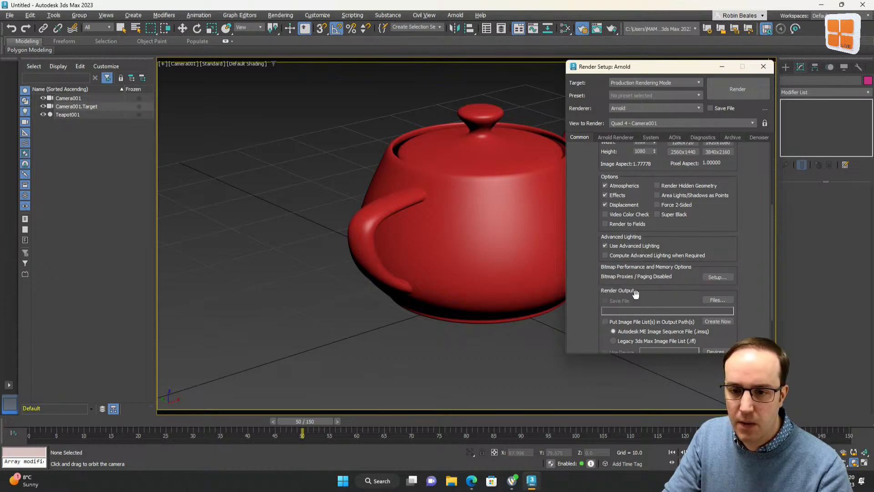
{"action": "left_click", "coordinate": [710, 300]}
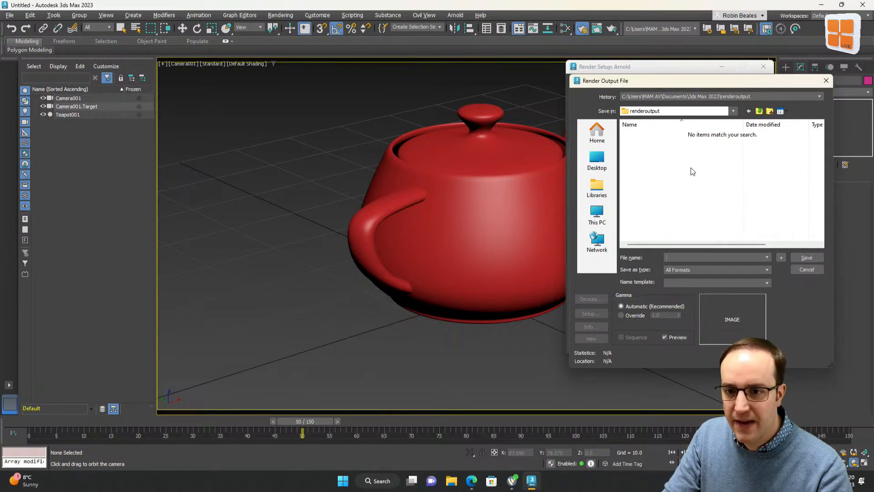
{"action": "left_click", "coordinate": [701, 270]}
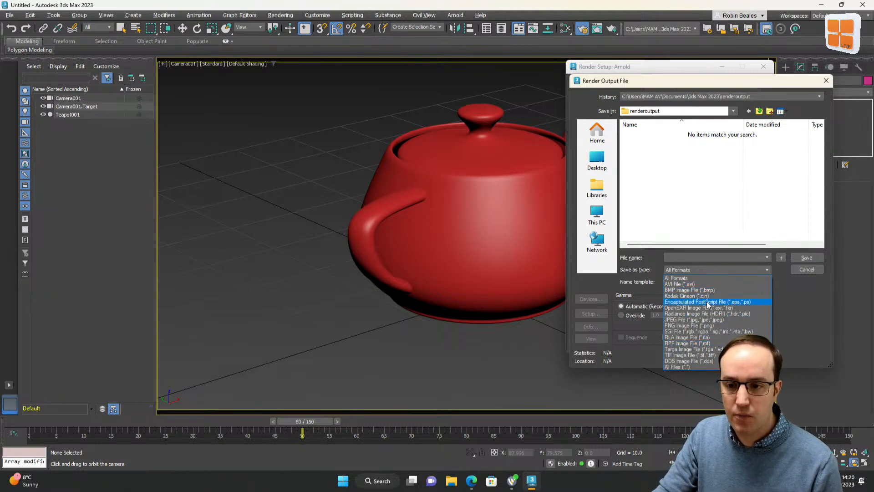
{"action": "left_click", "coordinate": [701, 258]}
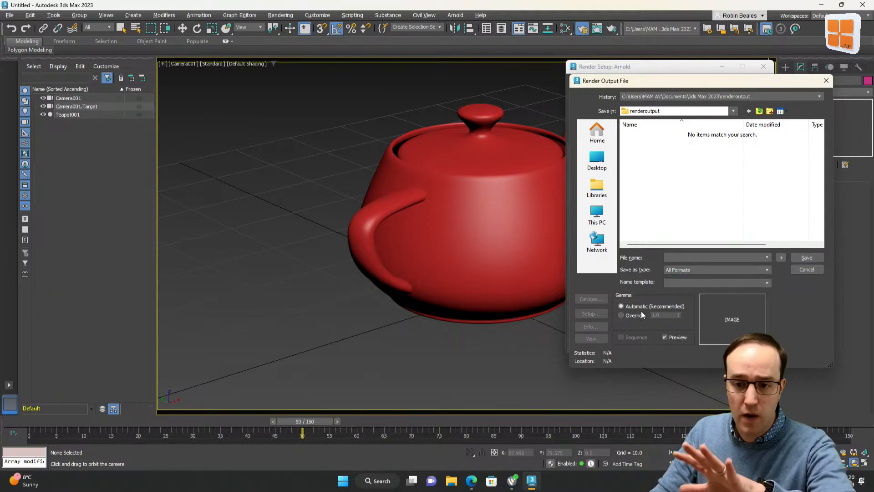
{"action": "left_click", "coordinate": [807, 271]}
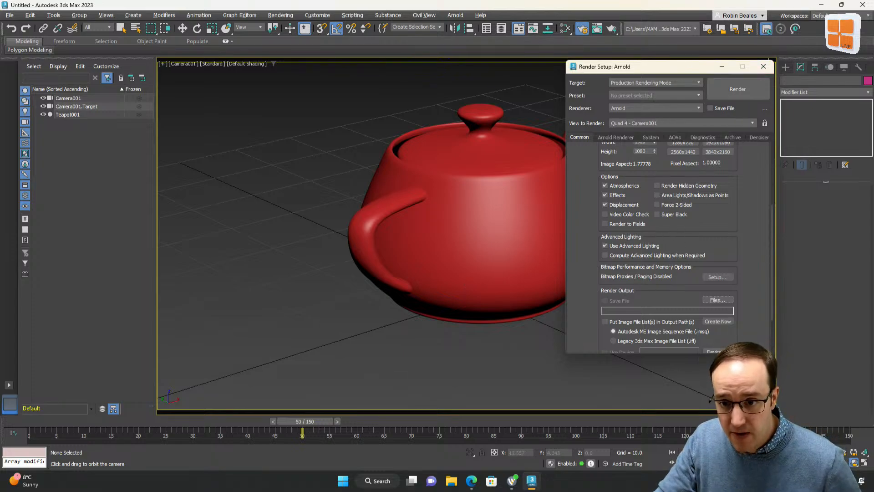
{"action": "left_click", "coordinate": [764, 66]}
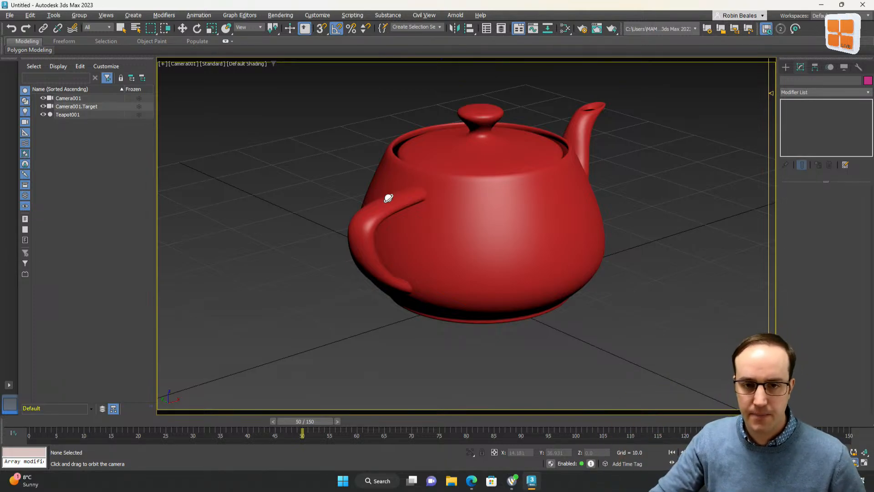
Switch to the Perspective view and delete the camera together with its target
{"action": "key", "text": "Escape"}
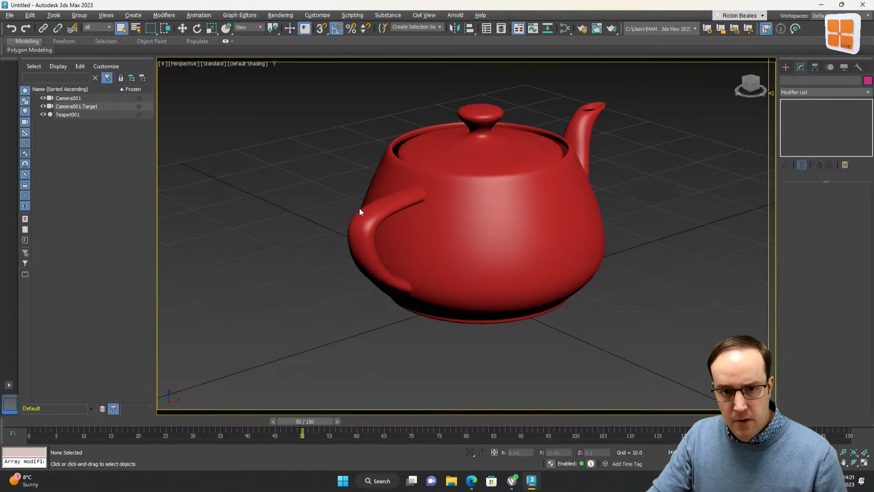
{"action": "key", "text": "p"}
{"action": "scroll", "coordinate": [368, 198], "scroll_direction": "up", "scroll_amount": 3}
{"action": "middle_click_drag", "start_coordinate": [368, 198], "coordinate": [300, 268]}
{"action": "left_click", "coordinate": [292, 274]}
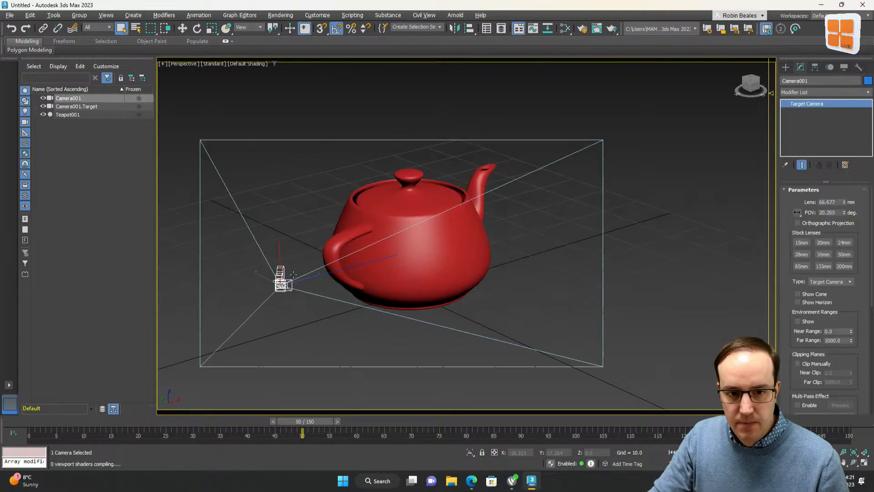
{"action": "key", "text": "Delete"}
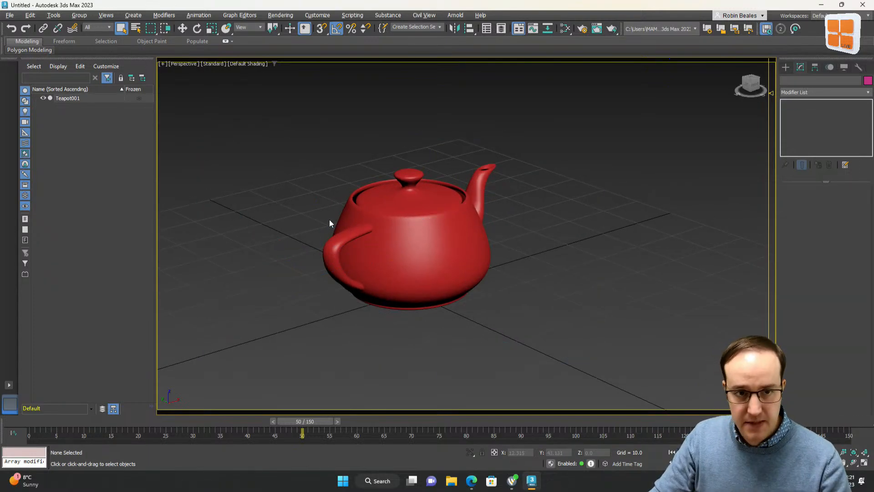
Orbit and zoom out the Perspective view and select the teapot
{"action": "scroll", "coordinate": [355, 225], "scroll_direction": "up", "scroll_amount": 2}
{"action": "scroll", "coordinate": [359, 229], "scroll_direction": "down", "scroll_amount": 4}
{"action": "middle_click_drag", "start_coordinate": [367, 232], "coordinate": [378, 241]}
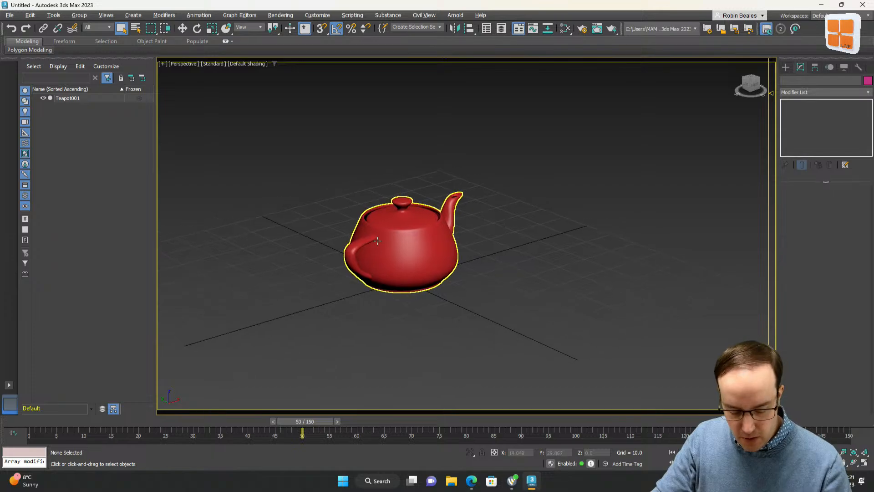
{"action": "key", "text": "ctrl+r"}
{"action": "left_click_drag", "start_coordinate": [376, 239], "coordinate": [407, 233]}
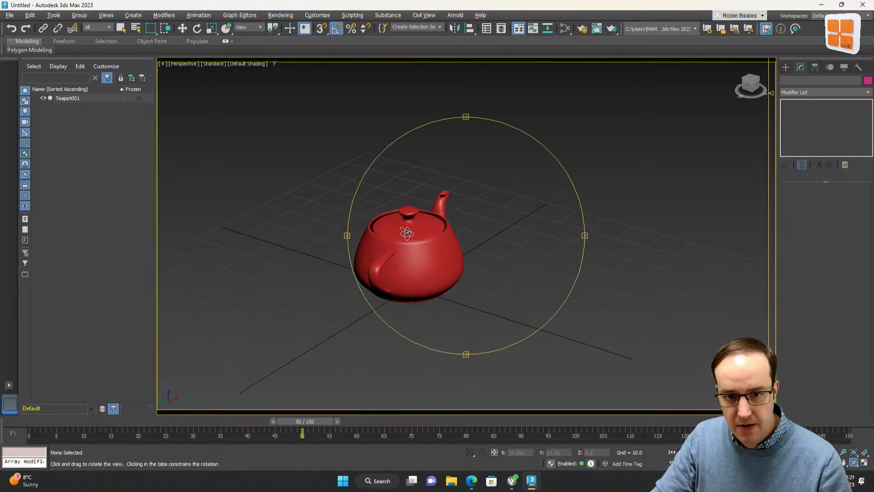
{"action": "right_click", "coordinate": [421, 247]}
{"action": "scroll", "coordinate": [422, 247], "scroll_direction": "down", "scroll_amount": 2}
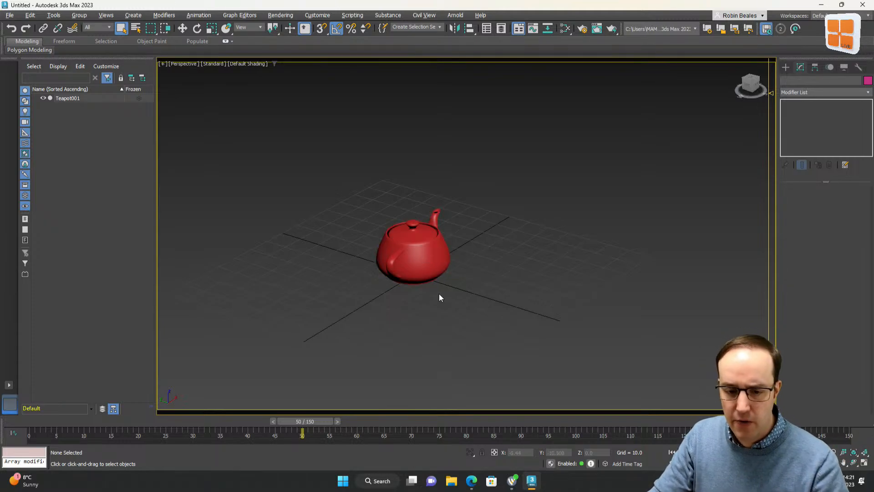
{"action": "left_click", "coordinate": [412, 250]}
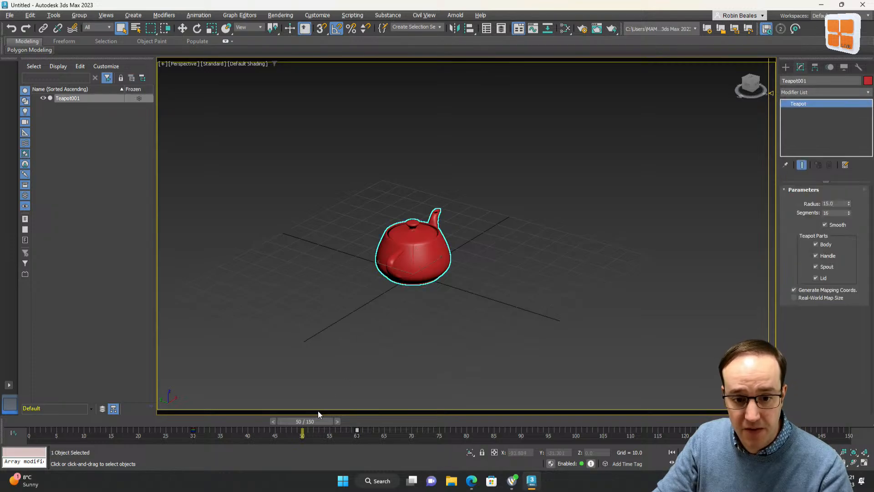
Turn on Auto Key at frame 65 in the Top view and try moving the teapot, undoing the move
{"action": "left_click_drag", "start_coordinate": [307, 421], "coordinate": [384, 425]}
{"action": "key", "text": "q"}
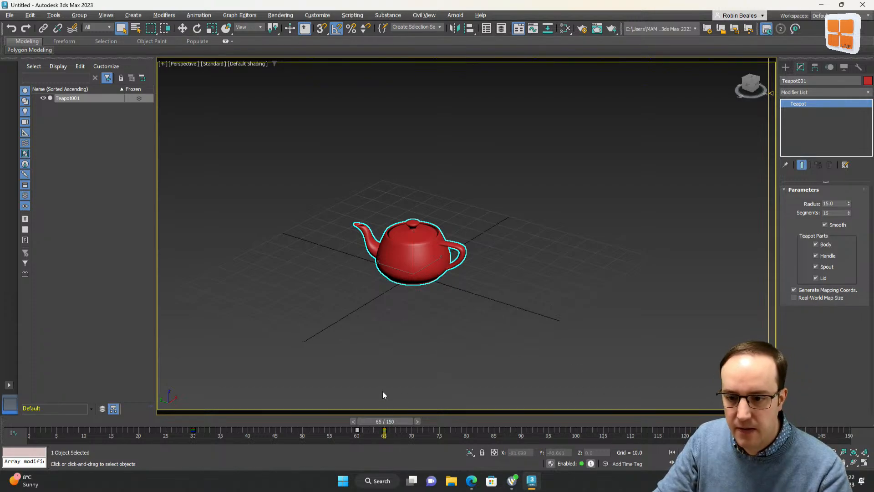
{"action": "key", "text": "t"}
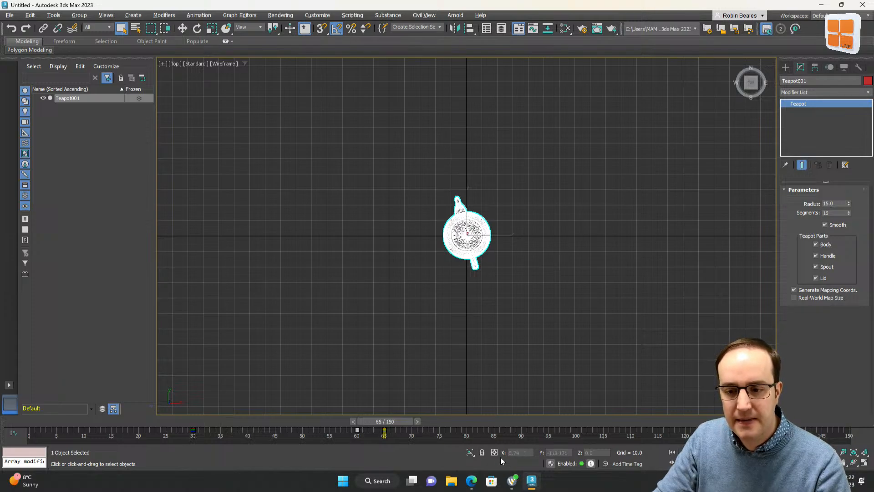
{"action": "left_click", "coordinate": [182, 28]}
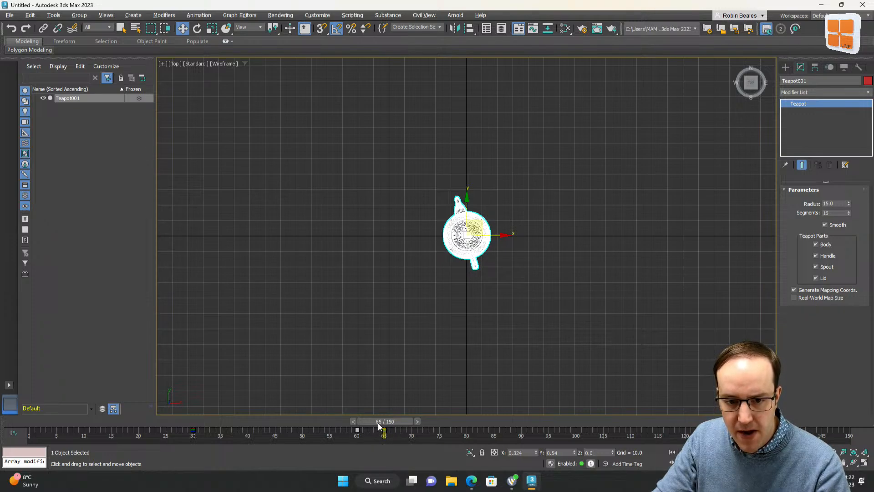
{"action": "key", "text": "n"}
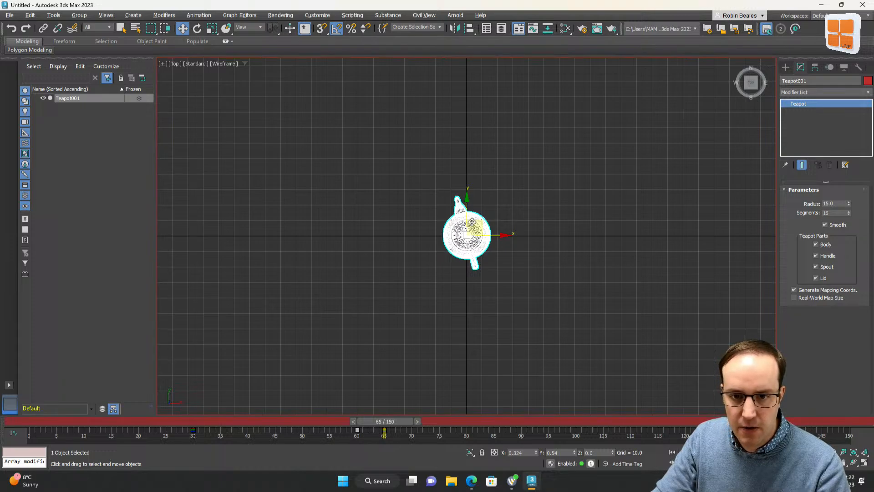
{"action": "left_click_drag", "start_coordinate": [478, 224], "coordinate": [439, 95]}
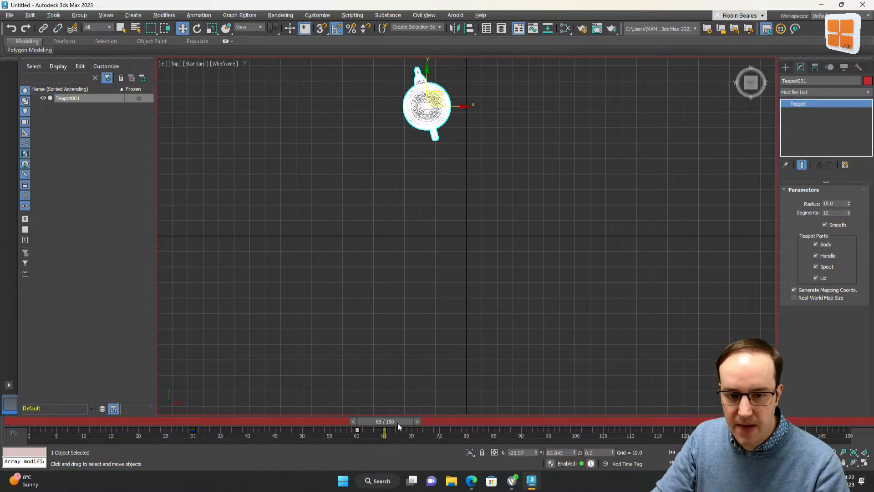
{"action": "key", "text": "ctrl+z"}
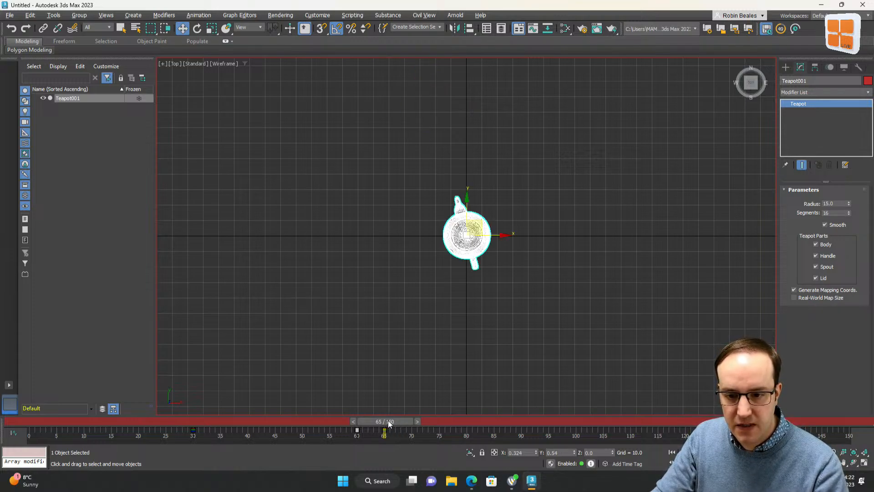
At frame 95, move the teapot toward the top of the Top view to key its position
{"action": "left_click_drag", "start_coordinate": [388, 423], "coordinate": [549, 423]}
{"action": "key", "text": "w"}
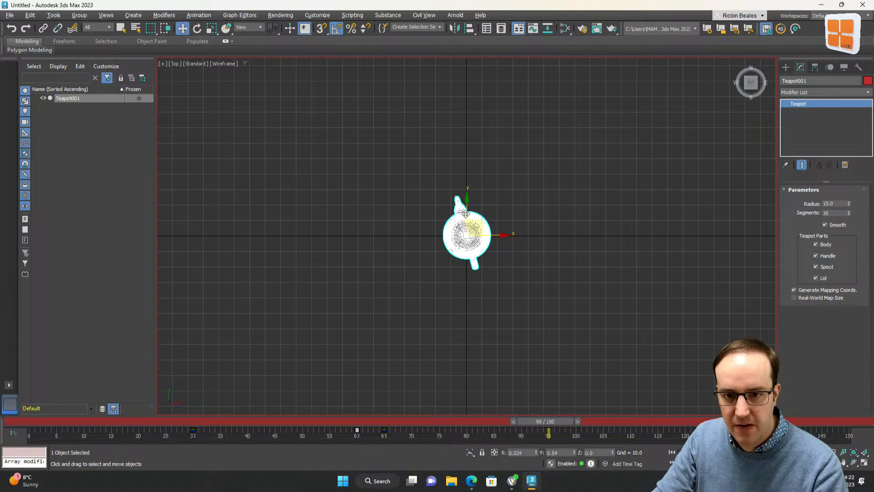
{"action": "left_click_drag", "start_coordinate": [478, 228], "coordinate": [445, 95]}
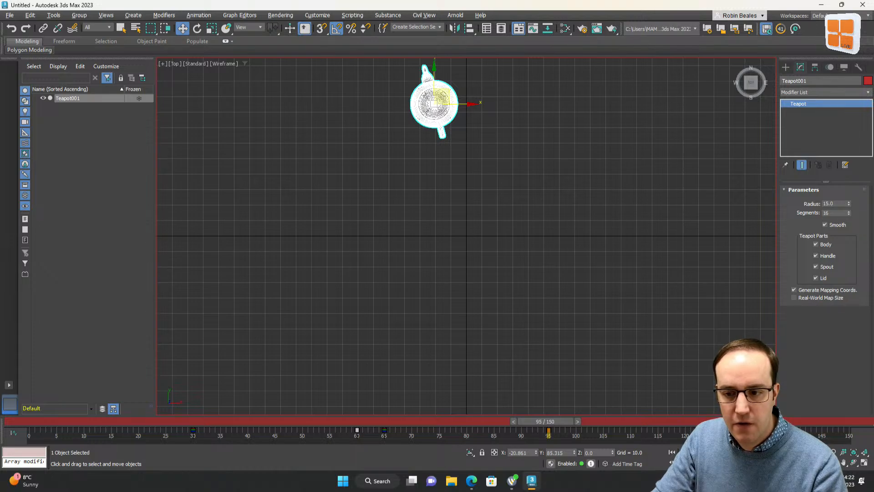
Try rotating the teapot 180 degrees at frame 100, then undo the rotation
{"action": "left_click_drag", "start_coordinate": [548, 425], "coordinate": [578, 423]}
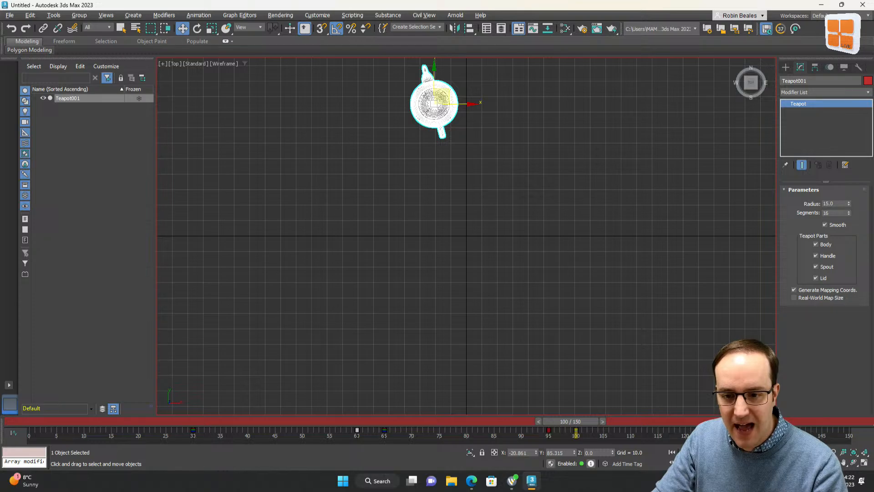
{"action": "left_click", "coordinate": [198, 29]}
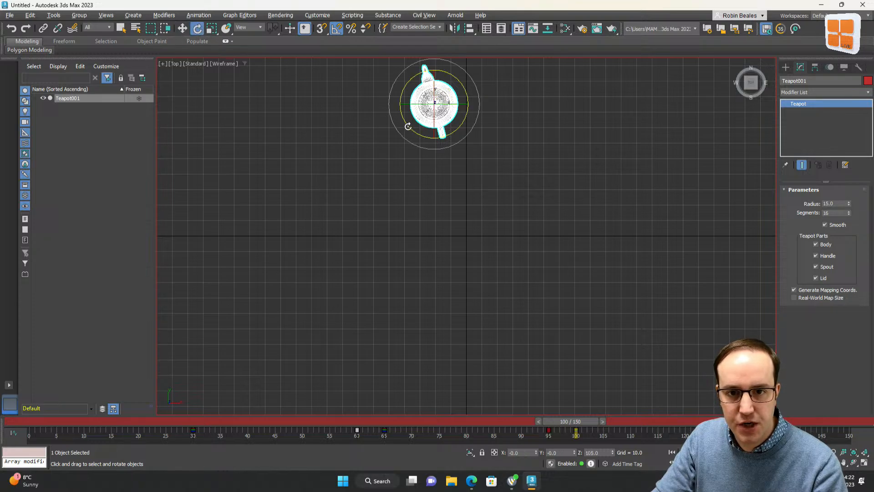
{"action": "left_click_drag", "start_coordinate": [408, 126], "coordinate": [458, 127]}
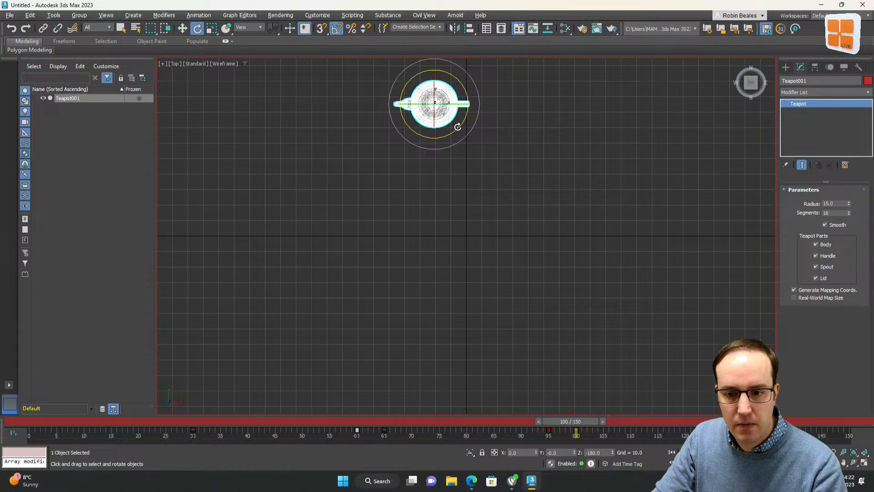
{"action": "key", "text": "ctrl+z"}
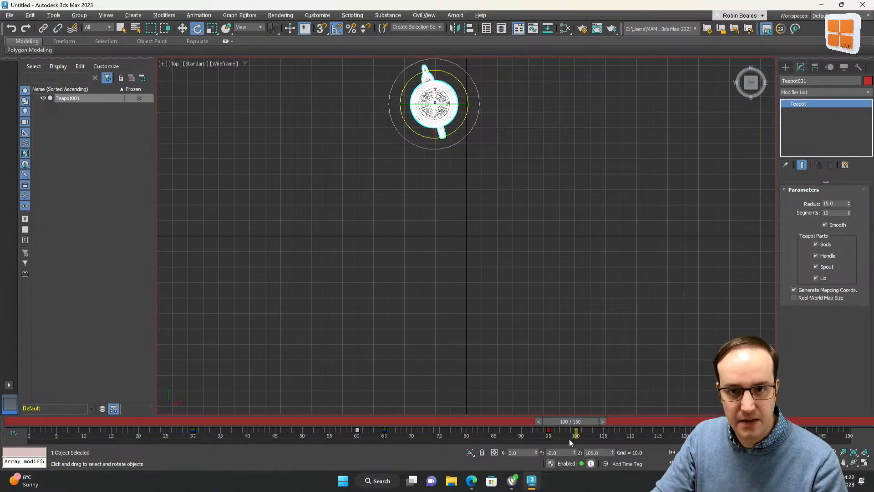
At frame 105, rotate the teapot -180 degrees around Z
{"action": "left_click_drag", "start_coordinate": [565, 422], "coordinate": [733, 424]}
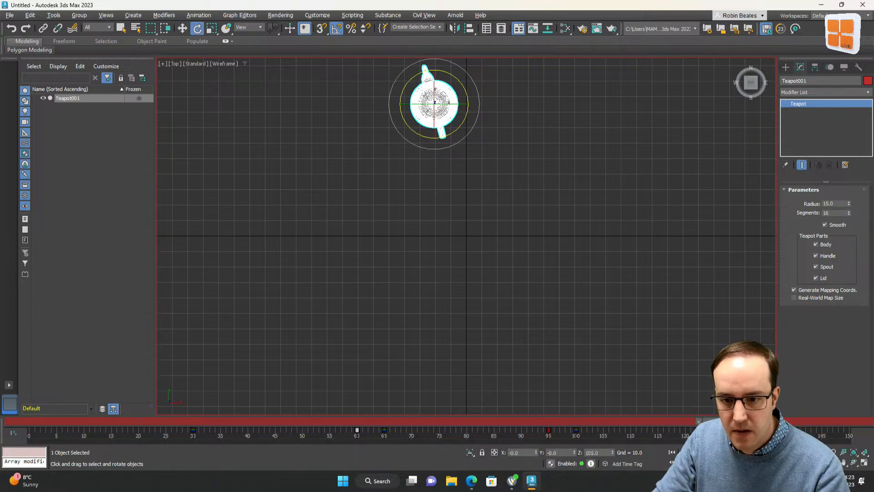
{"action": "left_click_drag", "start_coordinate": [731, 421], "coordinate": [604, 426]}
{"action": "left_click_drag", "start_coordinate": [407, 124], "coordinate": [447, 133]}
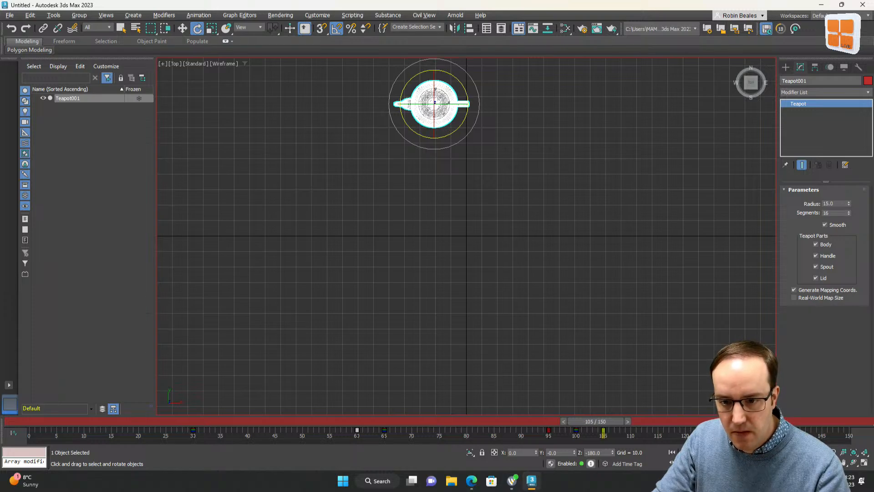
At the last frame, move the teapot to the left side of the Top view
{"action": "left_click_drag", "start_coordinate": [602, 423], "coordinate": [762, 423]}
{"action": "key", "text": "w"}
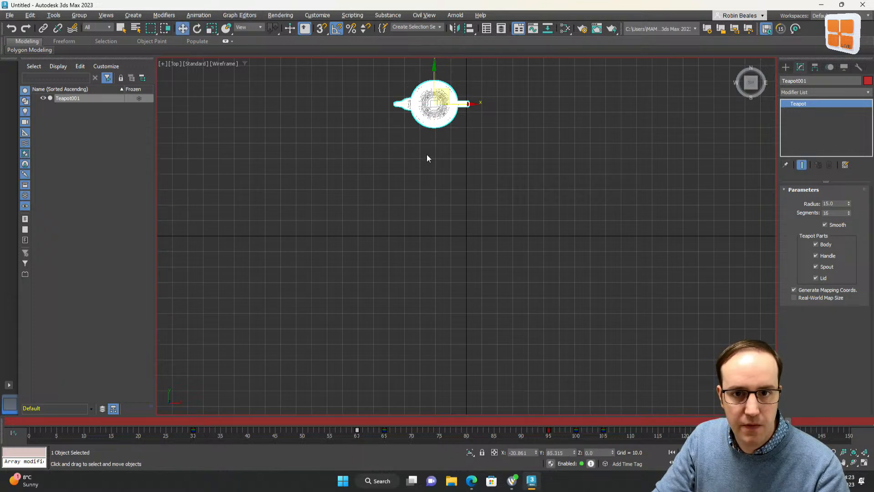
{"action": "left_click_drag", "start_coordinate": [472, 106], "coordinate": [324, 106]}
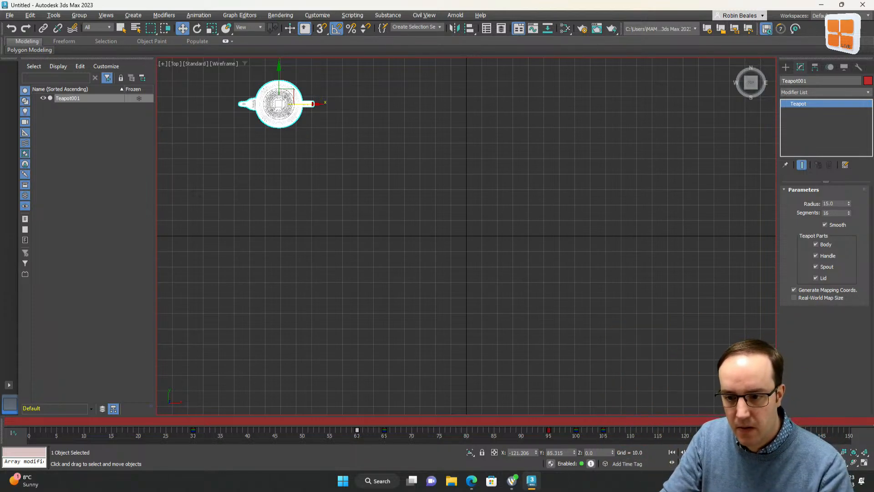
Turn off Auto Key and switch back to the Perspective view
{"action": "left_click", "coordinate": [750, 452]}
{"action": "key", "text": "z"}
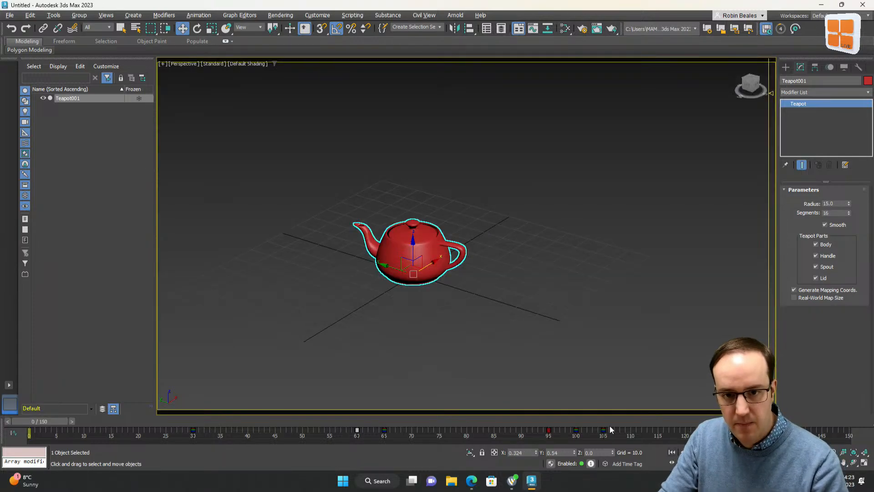
{"action": "middle_click_drag", "start_coordinate": [425, 289], "coordinate": [507, 269]}
{"action": "scroll", "coordinate": [506, 269], "scroll_direction": "down", "scroll_amount": 3}
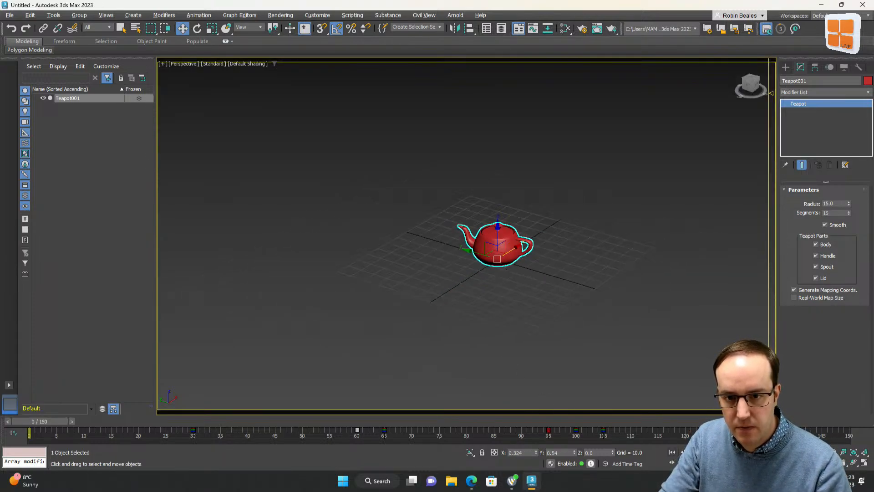
Play and scrub the animation to review the teapot's movement and rotation
{"action": "left_click", "coordinate": [693, 452]}
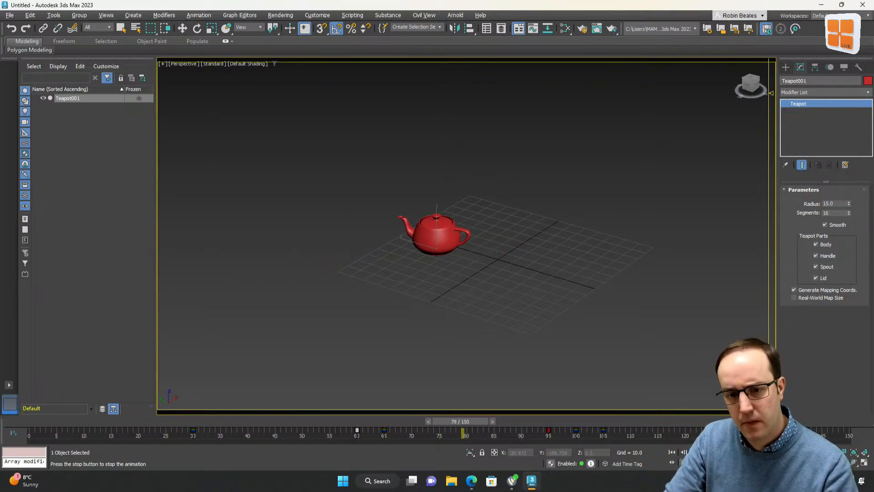
{"action": "left_click_drag", "start_coordinate": [641, 424], "coordinate": [322, 406]}
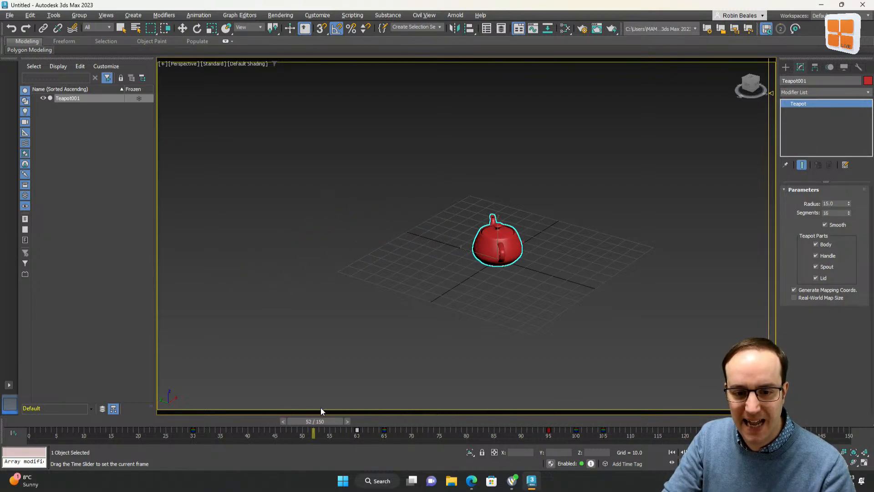
{"action": "key", "text": "w"}
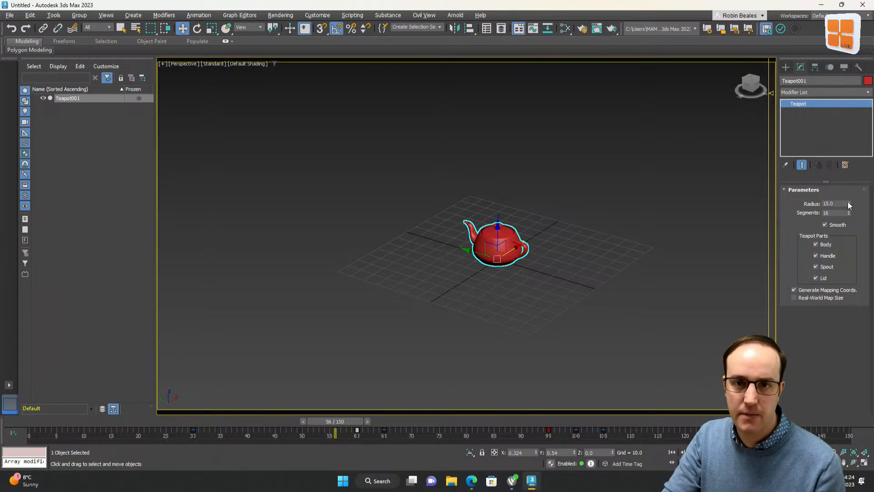
Reset the scene to a new empty file, confirming the reset
{"action": "left_click", "coordinate": [9, 17]}
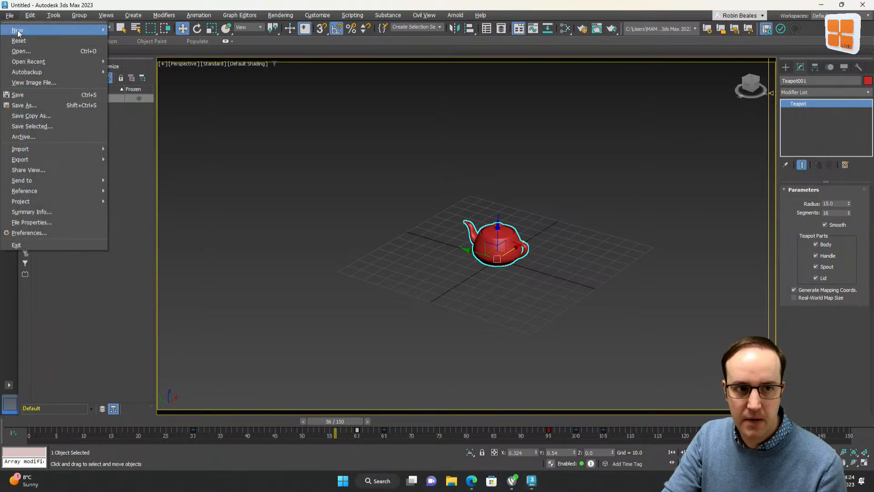
{"action": "left_click", "coordinate": [36, 39]}
{"action": "left_click", "coordinate": [436, 251]}
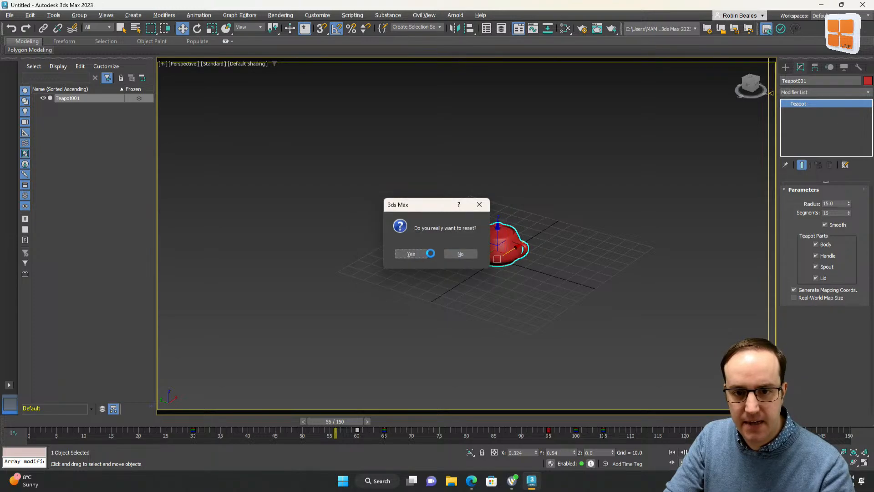
{"action": "left_click", "coordinate": [416, 255]}
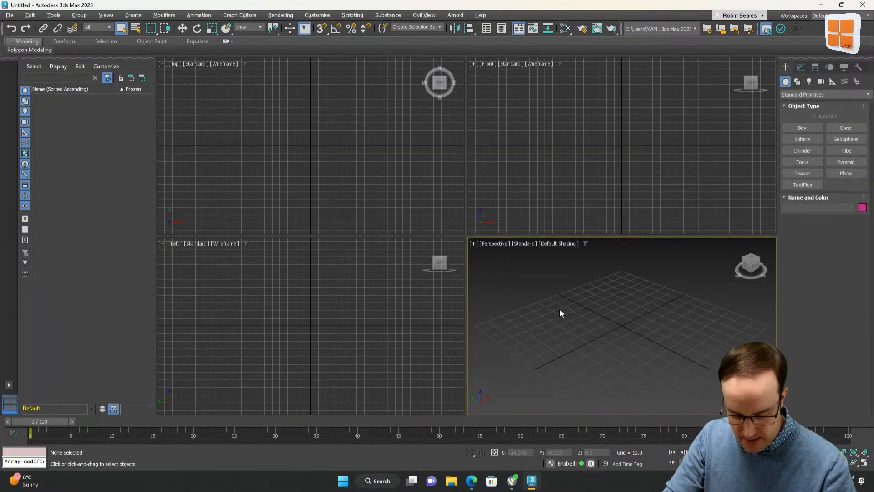
Maximize the Perspective viewport, create a teapot in it, and activate the Rotate tool
{"action": "key", "text": "alt+w"}
{"action": "left_click", "coordinate": [803, 173]}
{"action": "left_click_drag", "start_coordinate": [463, 240], "coordinate": [871, 107]}
{"action": "left_click", "coordinate": [197, 29]}
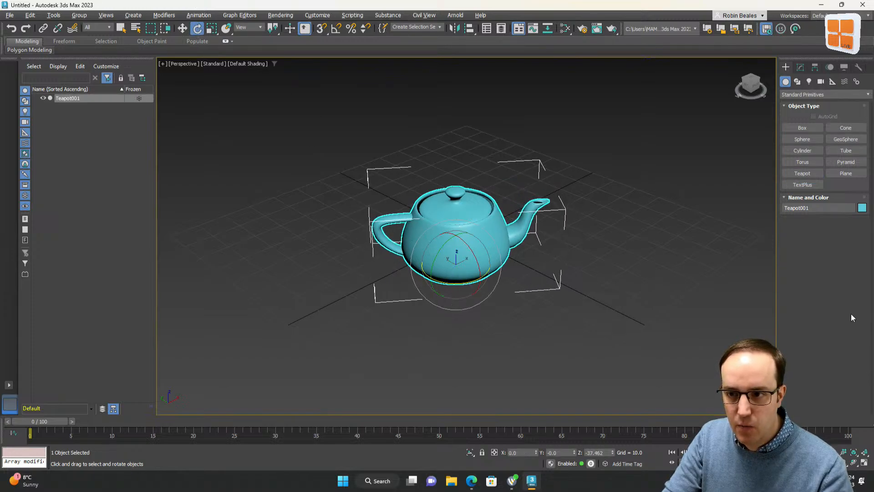
Change the teapot's object color to red
{"action": "left_click", "coordinate": [862, 209]}
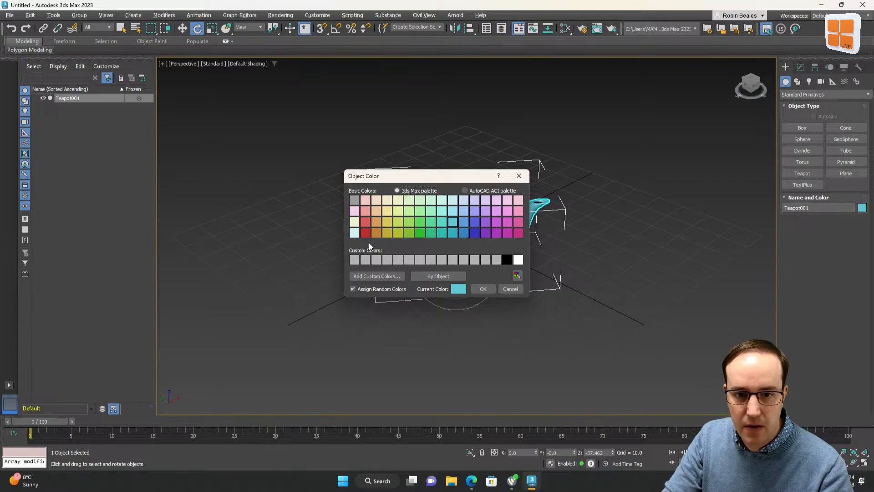
{"action": "left_click", "coordinate": [483, 289]}
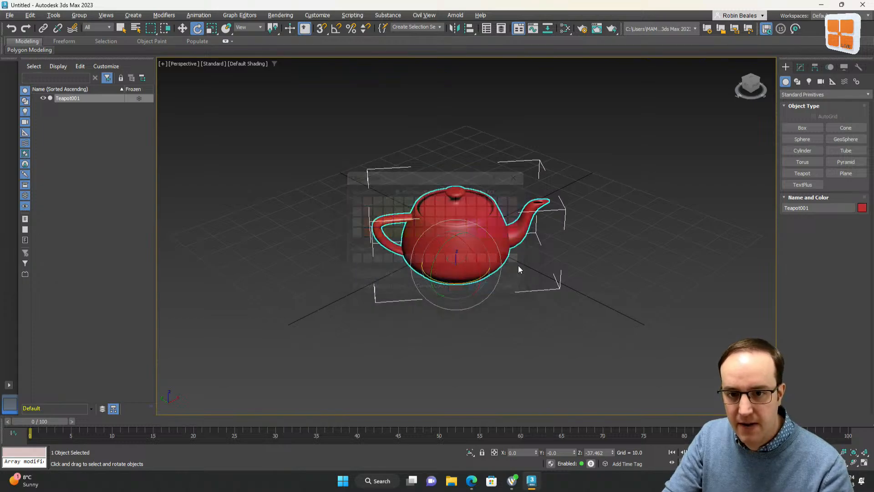
Select the teapot, open its Object Properties dialog, and close it again
{"action": "left_click", "coordinate": [308, 134]}
{"action": "middle_click_drag", "start_coordinate": [466, 164], "coordinate": [490, 170]}
{"action": "scroll", "coordinate": [490, 170], "scroll_direction": "up", "scroll_amount": 4}
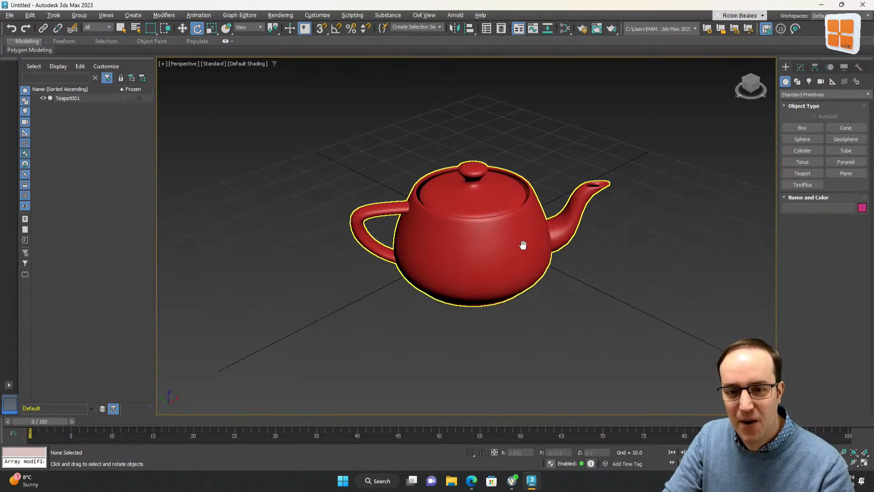
{"action": "left_click", "coordinate": [486, 216]}
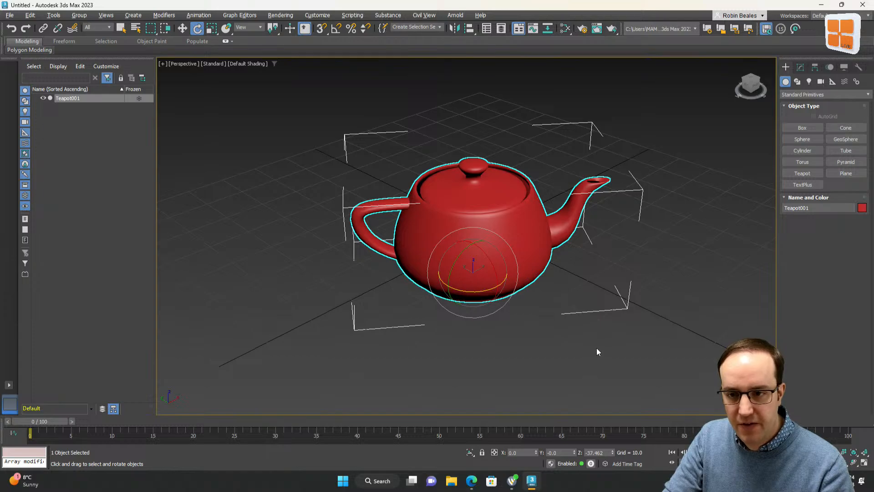
{"action": "right_click", "coordinate": [507, 222]}
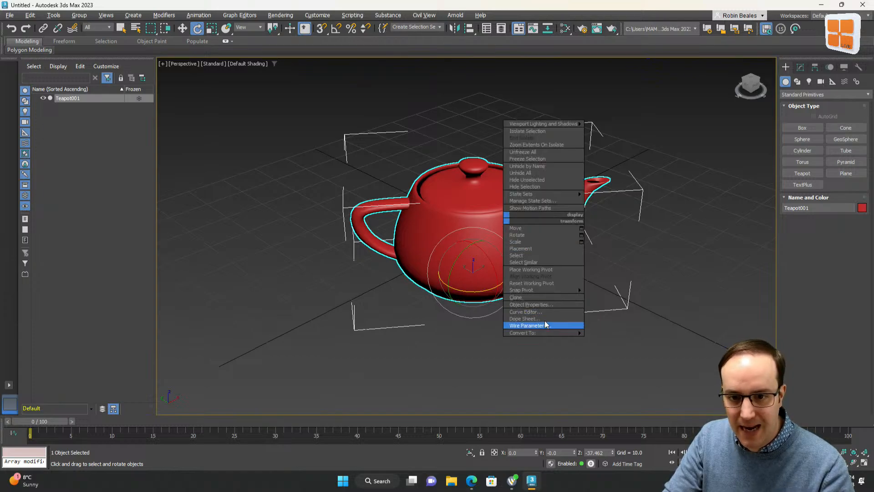
{"action": "left_click", "coordinate": [544, 305]}
{"action": "left_click_drag", "start_coordinate": [430, 89], "coordinate": [241, 69]}
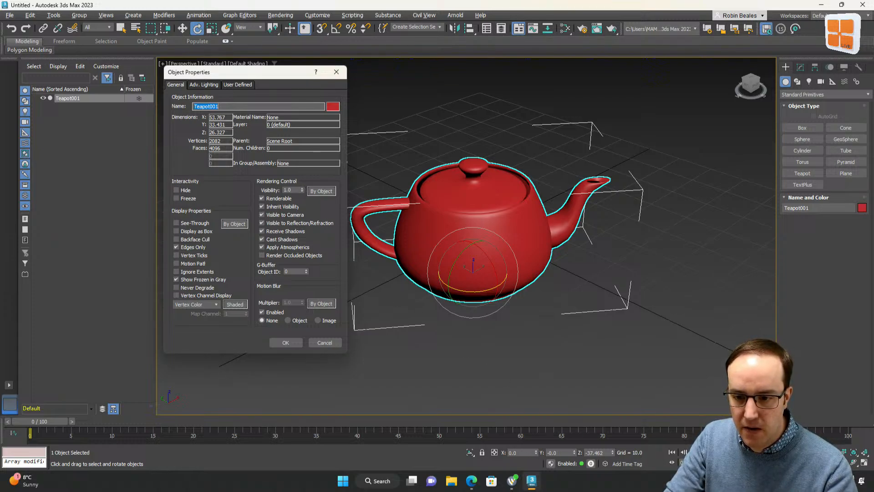
{"action": "key", "text": "Escape"}
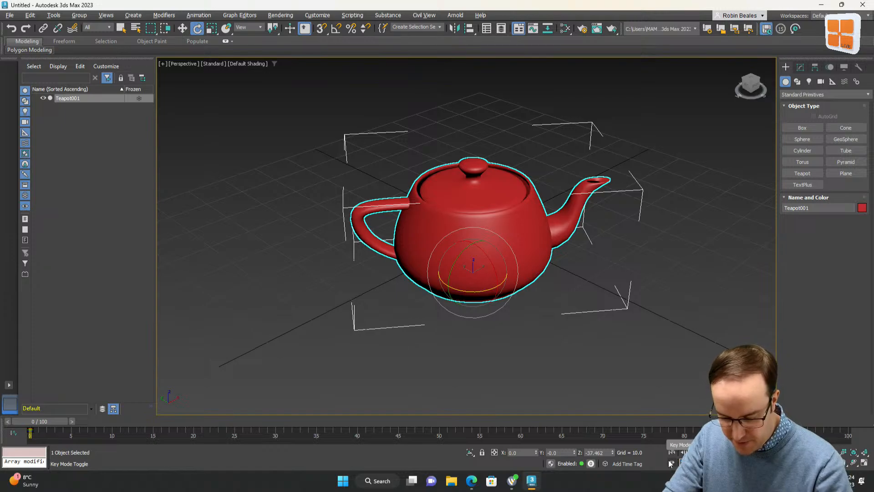
At frame 60, set the teapot's visibility to 0 in its Object Properties
{"action": "type", "text": "30"}
{"action": "key", "text": "Return"}
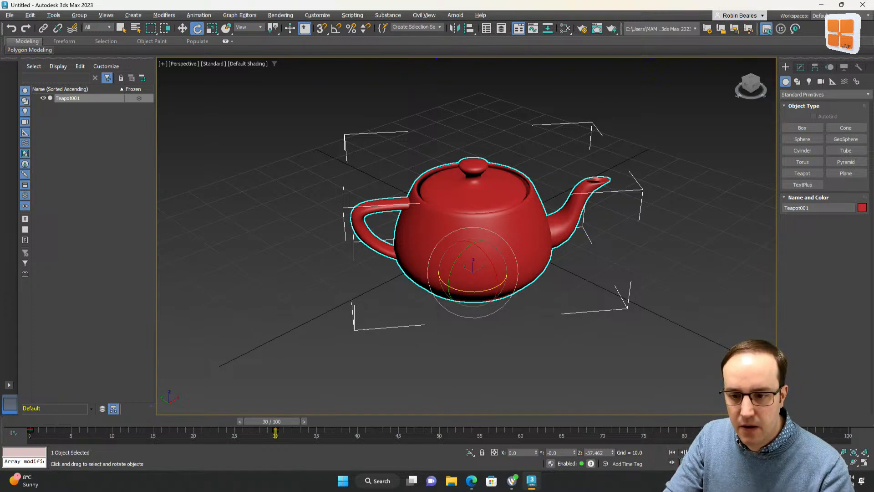
{"action": "type", "text": "60"}
{"action": "key", "text": "Return"}
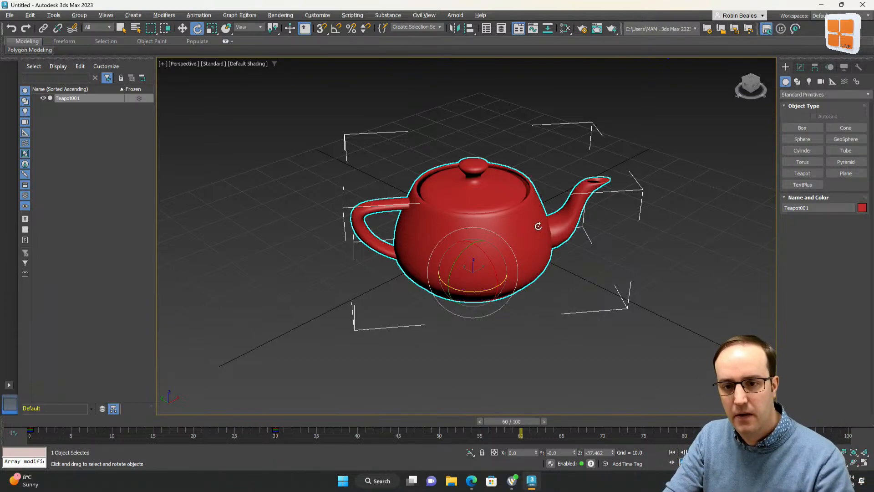
{"action": "right_click", "coordinate": [518, 226]}
{"action": "mouse_move", "coordinate": [547, 339]}
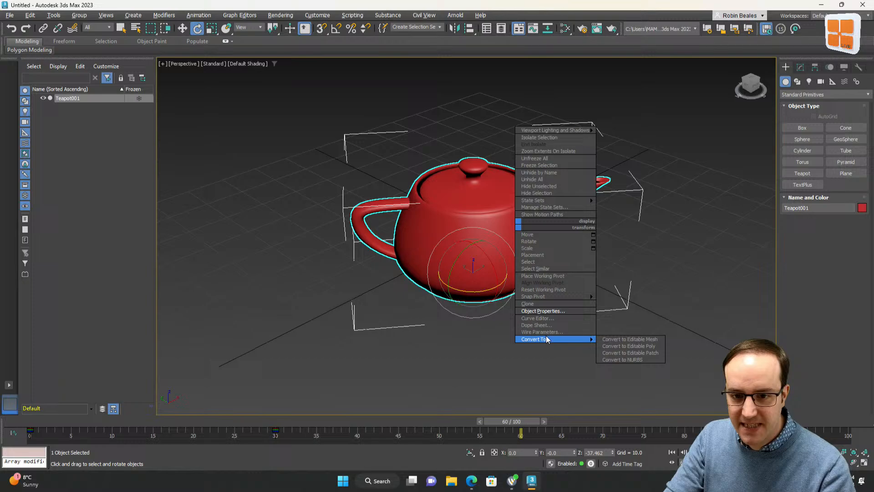
{"action": "left_click", "coordinate": [547, 311]}
{"action": "right_click", "coordinate": [303, 190]}
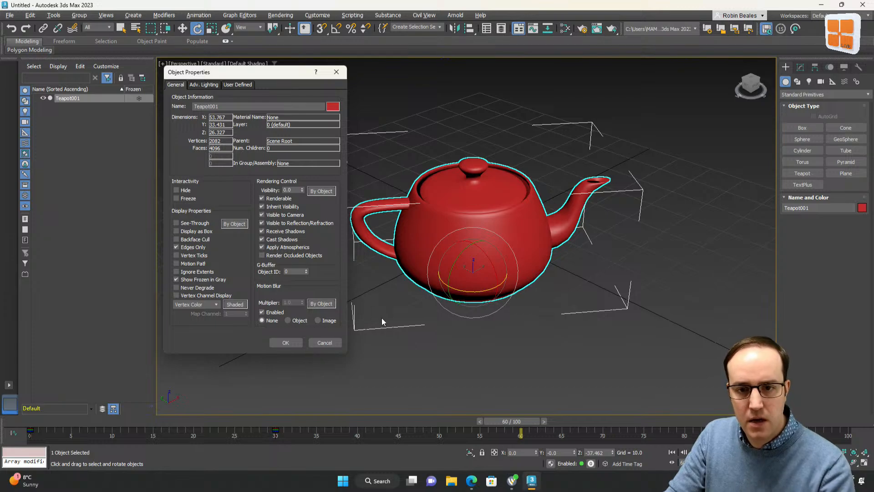
{"action": "left_click", "coordinate": [296, 343]}
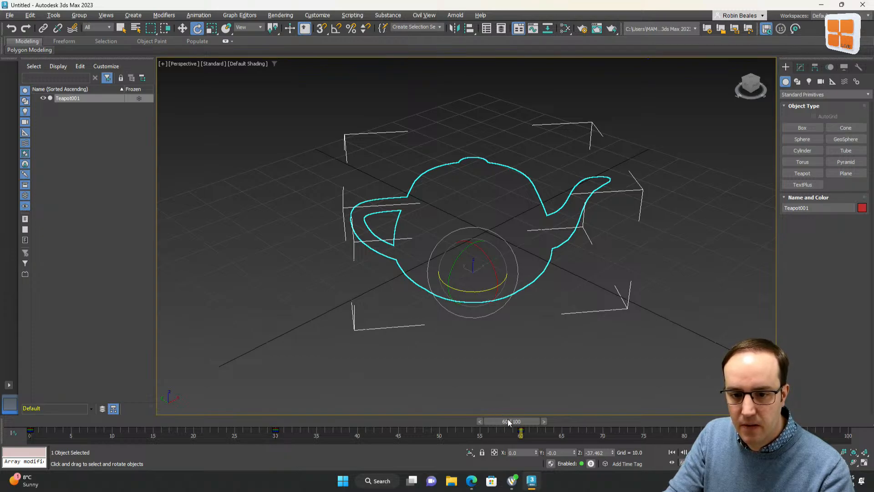
Scrub the timeline to check the teapot's visibility across frames
{"action": "left_click_drag", "start_coordinate": [509, 422], "coordinate": [333, 422]}
{"action": "left_click", "coordinate": [651, 332]}
{"action": "left_click", "coordinate": [564, 294]}
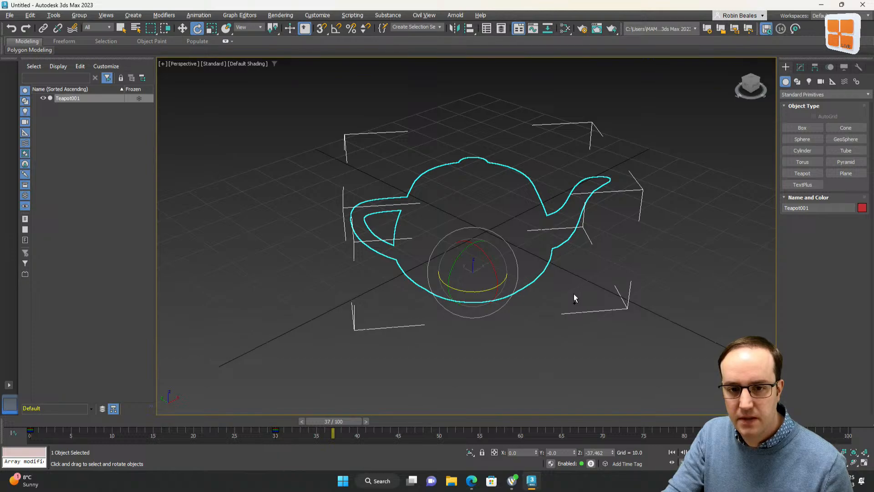
Undo several recent actions, then redo the last undone one
{"action": "key", "text": "ctrl+z"}
{"action": "key", "text": "ctrl+z"}
{"action": "key", "text": "ctrl+z"}
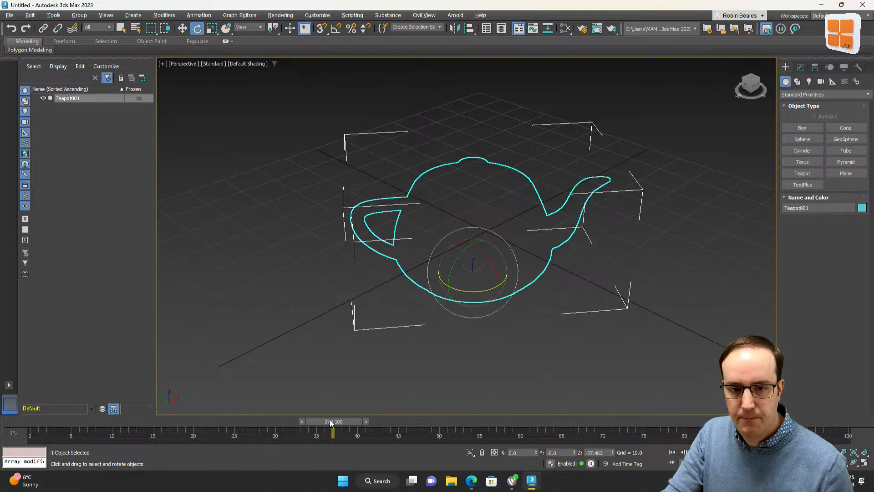
{"action": "key", "text": "ctrl+z"}
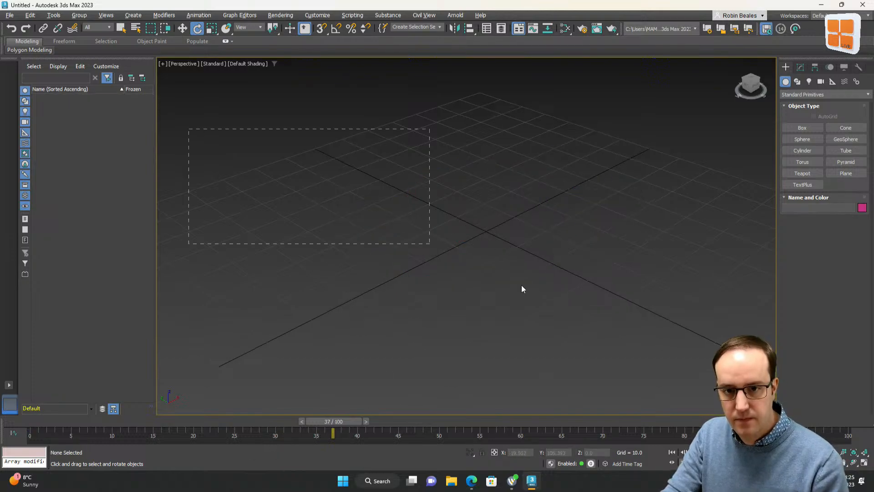
{"action": "left_click_drag", "start_coordinate": [522, 286], "coordinate": [611, 342]}
{"action": "key", "text": "ctrl+z"}
{"action": "key", "text": "ctrl+z"}
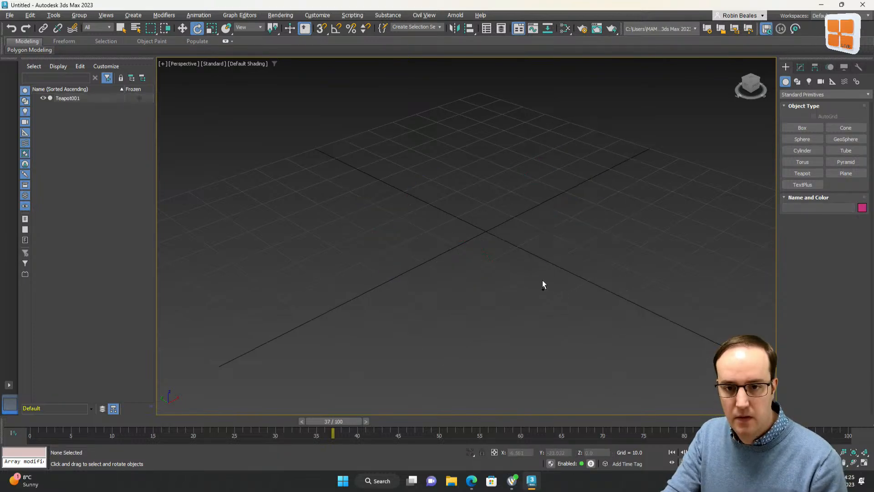
{"action": "key", "text": "ctrl+y"}
Reopen the teapot's Object Properties and edit its visibility value
{"action": "right_click", "coordinate": [462, 165]}
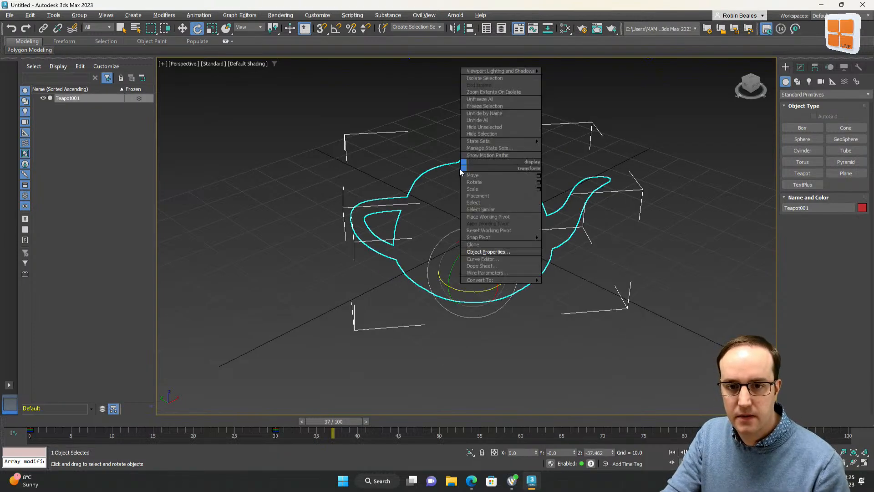
{"action": "left_click", "coordinate": [495, 246]}
{"action": "left_click", "coordinate": [477, 191]}
{"action": "right_click", "coordinate": [488, 190]}
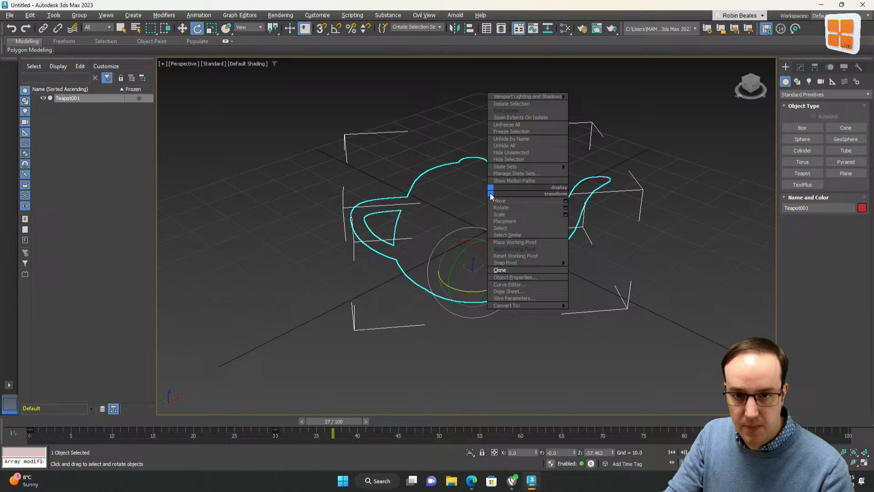
{"action": "left_click", "coordinate": [516, 278]}
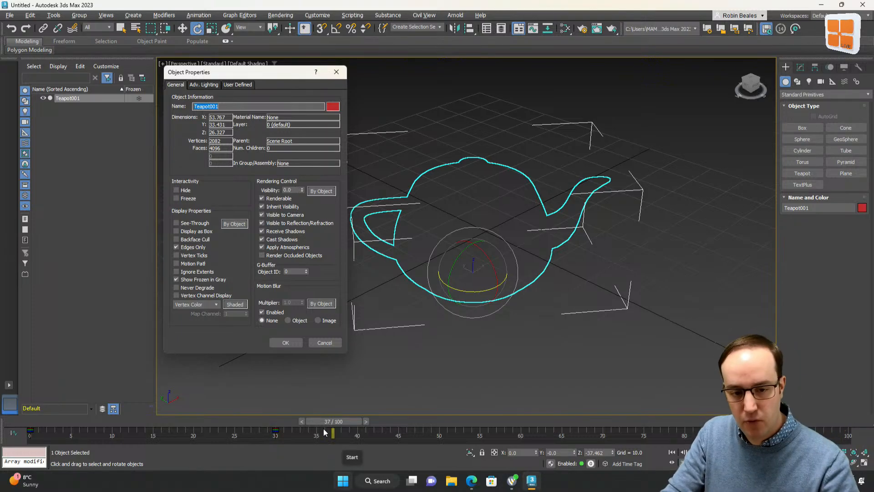
{"action": "left_click", "coordinate": [287, 427]}
{"action": "left_click", "coordinate": [327, 424]}
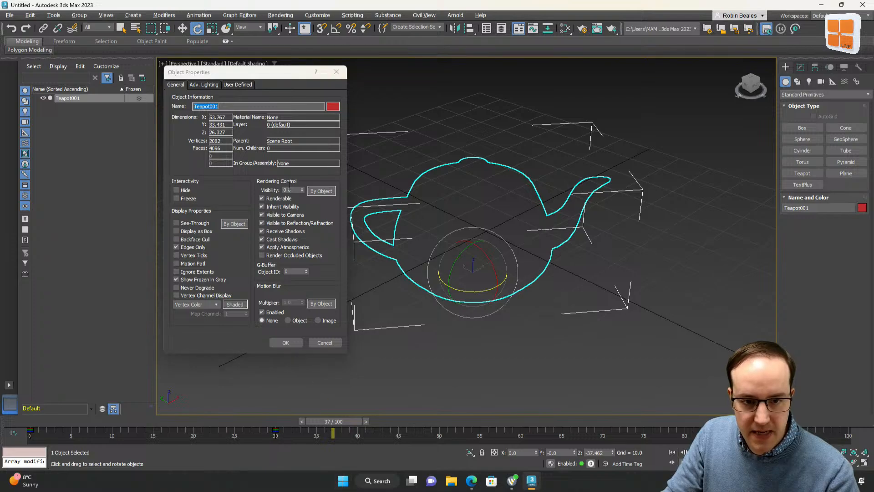
{"action": "double_click", "coordinate": [288, 189]}
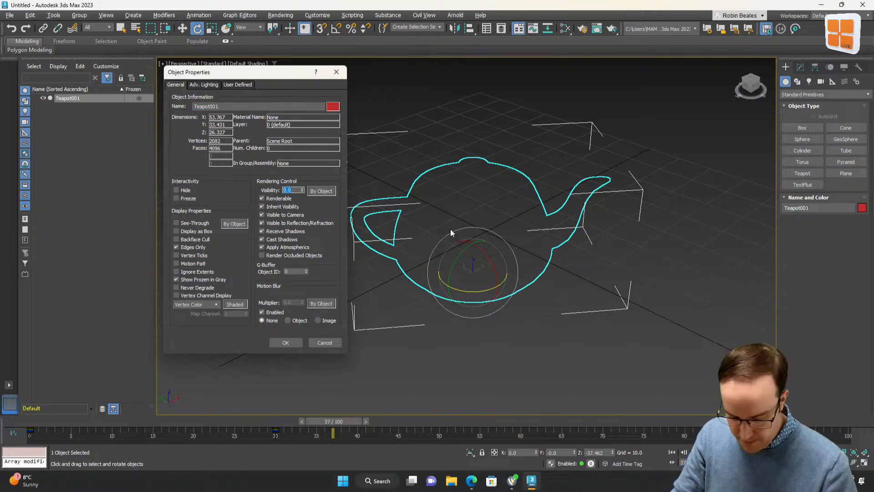
{"action": "left_click", "coordinate": [300, 343]}
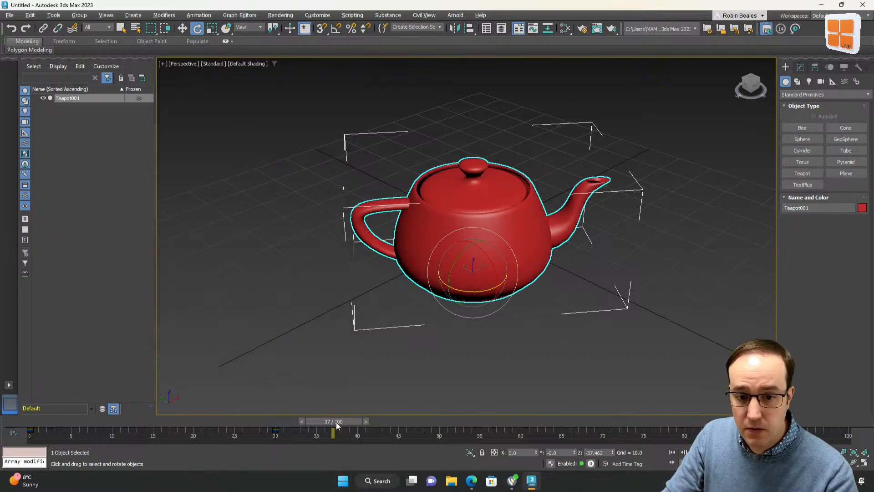
Go to frame 30, activate the Rotate tool, and turn on Auto Key
{"action": "mouse_move", "coordinate": [319, 430]}
{"action": "left_mouse_down"}
{"action": "mouse_move", "coordinate": [246, 431]}
{"action": "mouse_move", "coordinate": [281, 430]}
{"action": "left_mouse_up"}
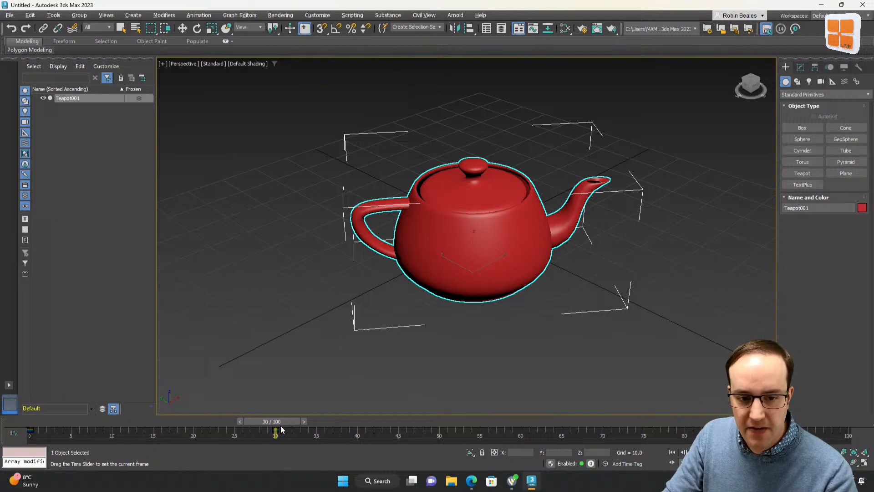
{"action": "key", "text": "e"}
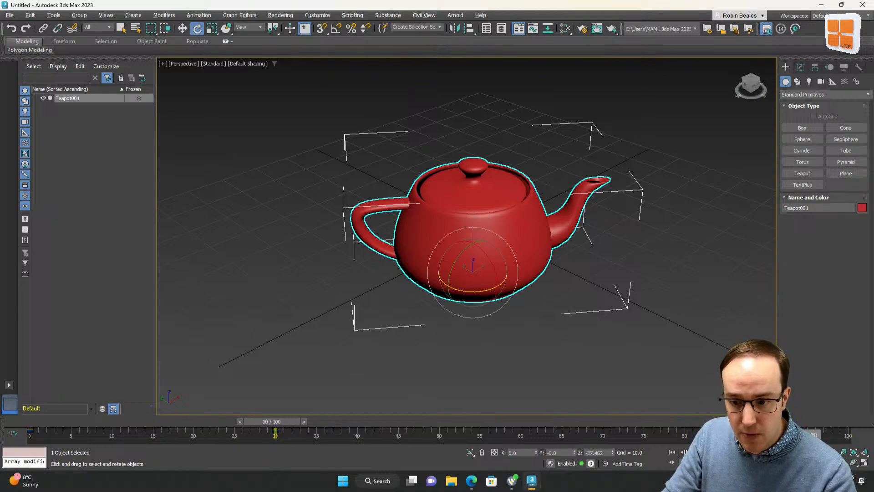
{"action": "key", "text": "n"}
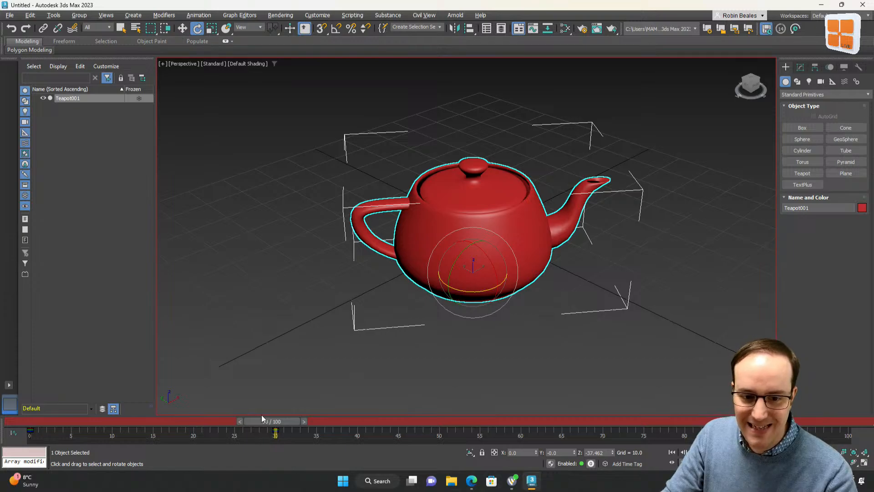
At frame 60, key the teapot's visibility to 0 in Object Properties
{"action": "left_click_drag", "start_coordinate": [273, 428], "coordinate": [515, 422]}
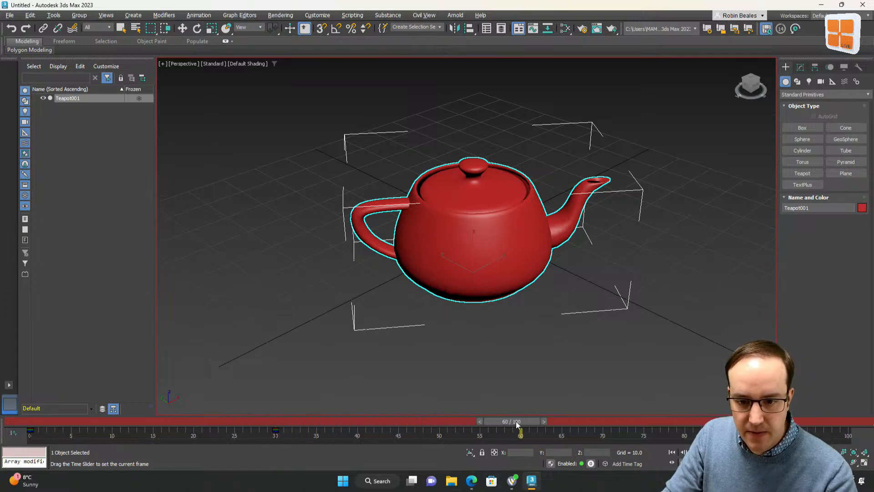
{"action": "right_click", "coordinate": [497, 221]}
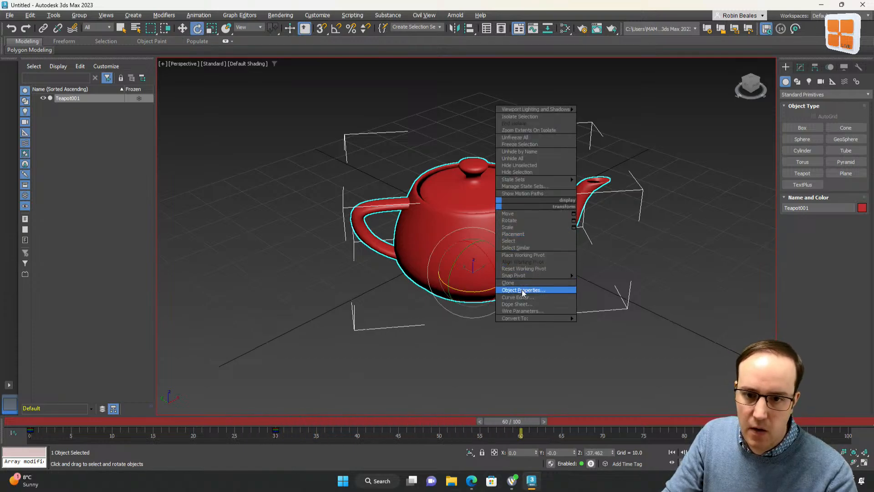
{"action": "left_click", "coordinate": [501, 291]}
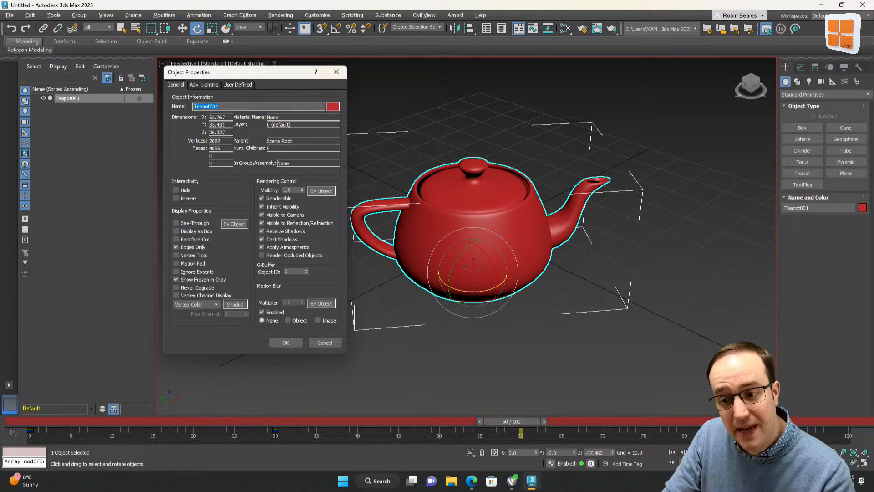
{"action": "right_click", "coordinate": [303, 190]}
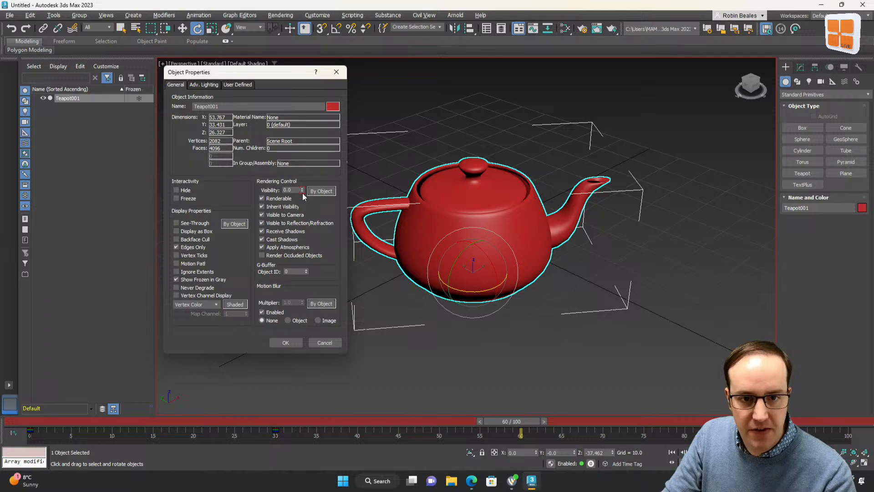
{"action": "left_click", "coordinate": [286, 343]}
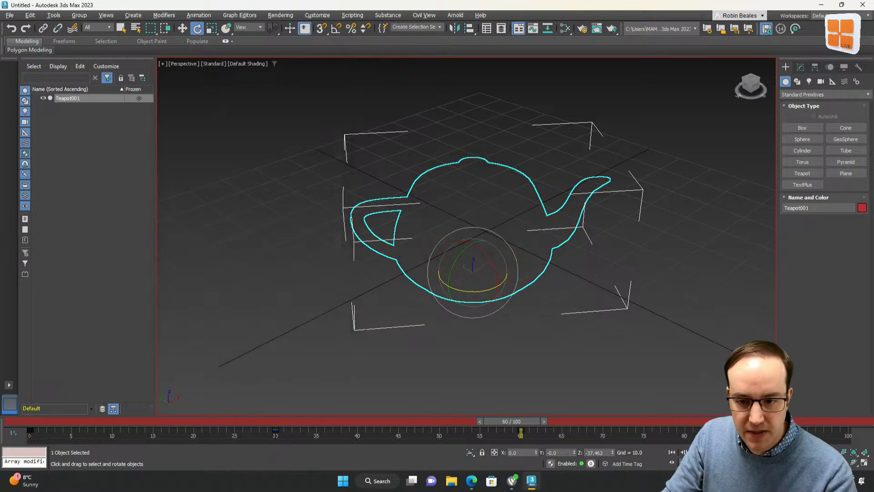
Turn off Auto Key and return to frame 0
{"action": "key", "text": "n"}
{"action": "left_click", "coordinate": [672, 453]}
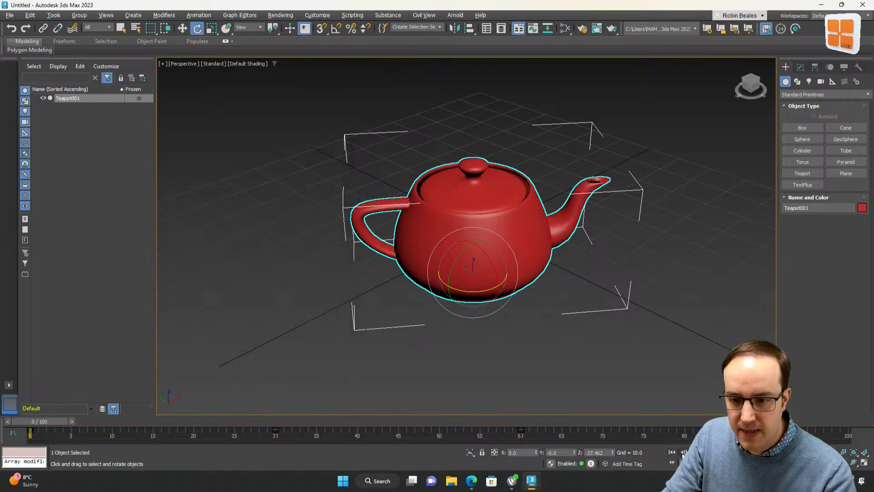
Deselect the teapot and play the animation to preview it, stopping playback partway
{"action": "left_click", "coordinate": [687, 365]}
{"action": "key", "text": "slash"}
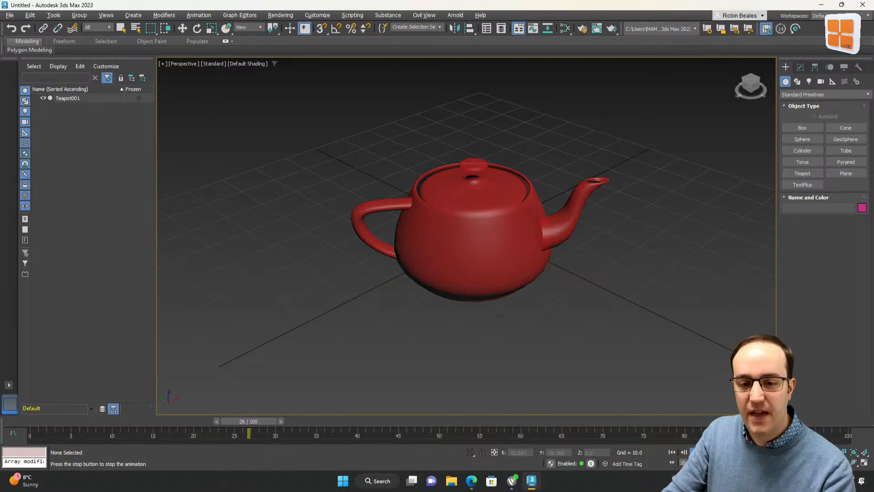
{"action": "left_click", "coordinate": [460, 420]}
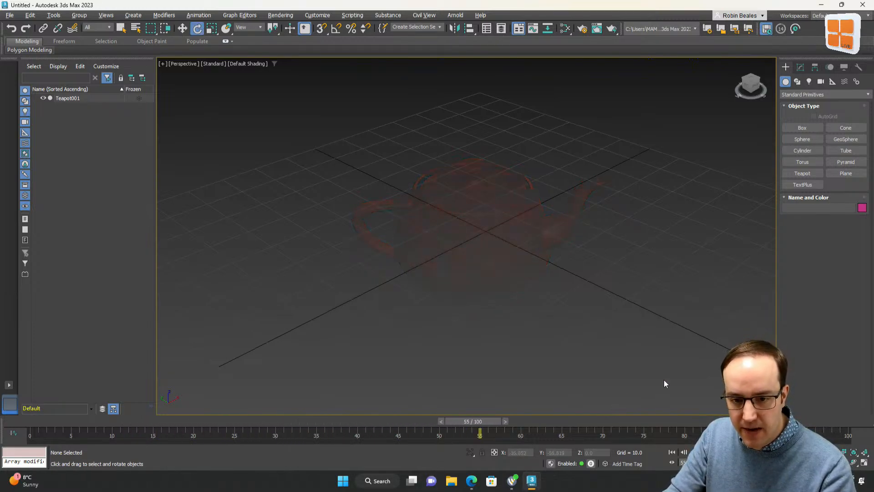
Reset the scene to a new empty file and maximize the Perspective viewport
{"action": "left_click", "coordinate": [9, 15]}
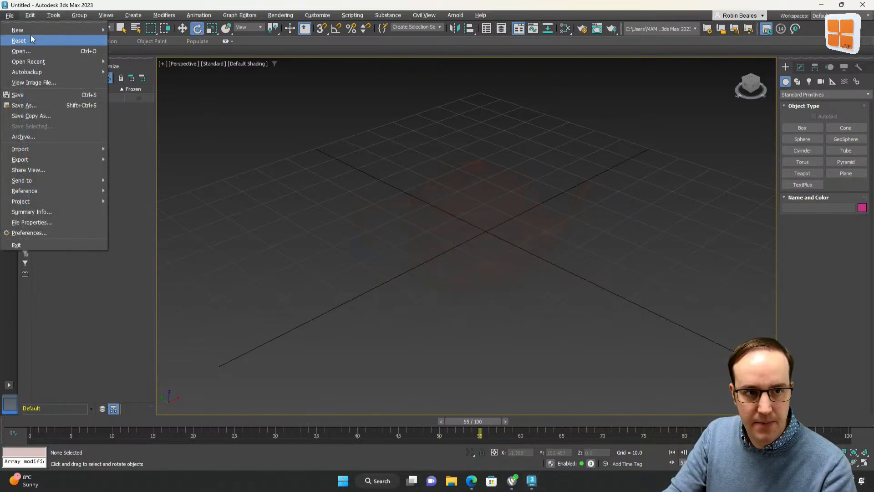
{"action": "left_click", "coordinate": [31, 40]}
{"action": "left_click", "coordinate": [414, 258]}
{"action": "left_click", "coordinate": [414, 256]}
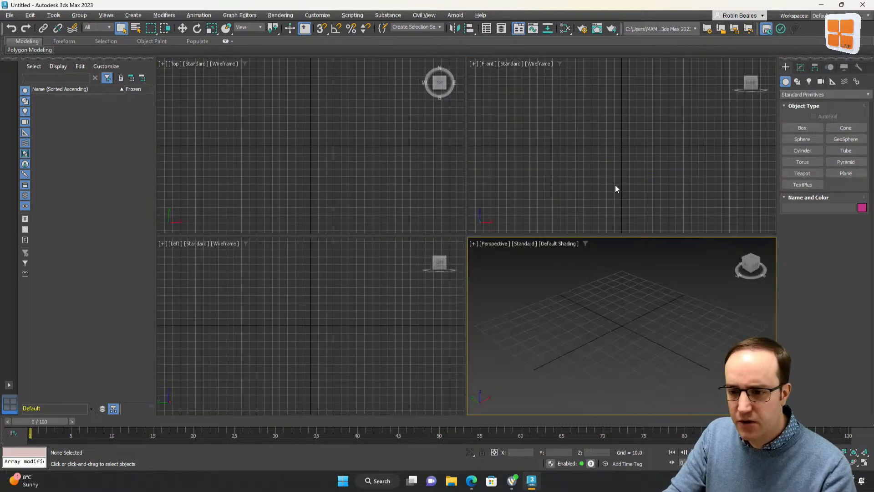
{"action": "key", "text": "alt+w"}
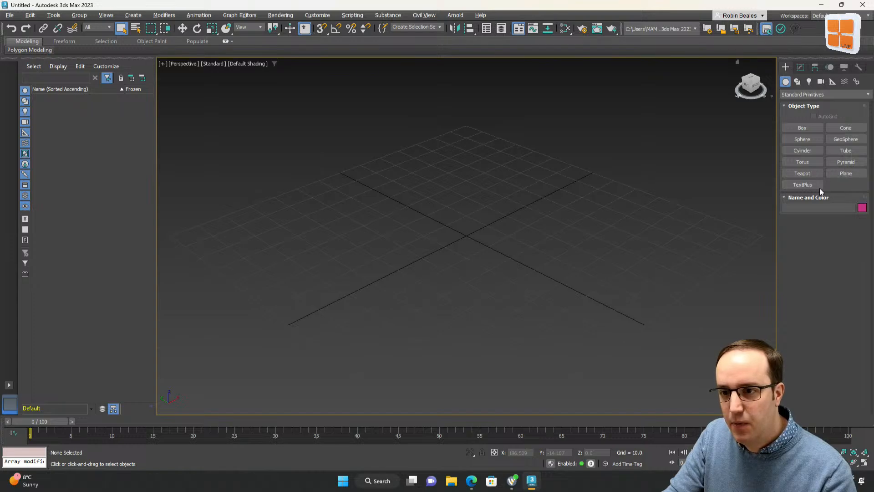
Create a teapot of radius about 22 at the grid centre and rotate it slightly about its vertical axis
{"action": "left_click", "coordinate": [803, 174]}
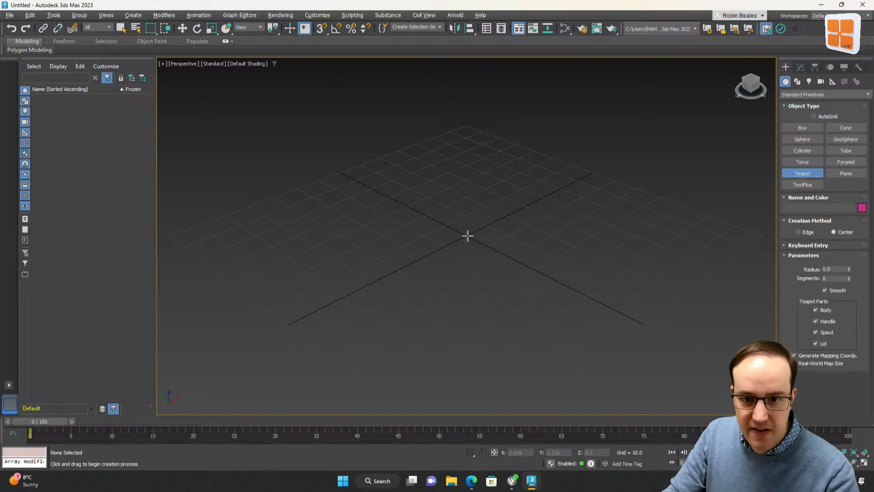
{"action": "left_click_drag", "start_coordinate": [467, 236], "coordinate": [565, 246]}
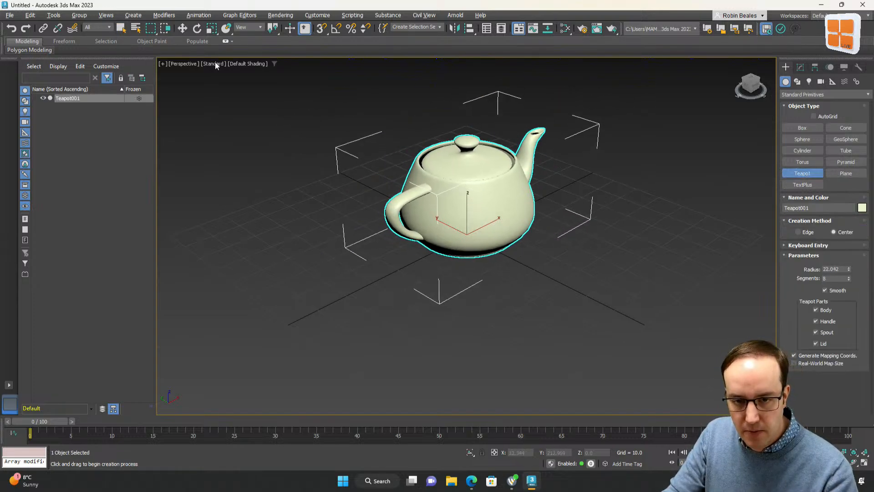
{"action": "left_click", "coordinate": [197, 28]}
{"action": "left_click_drag", "start_coordinate": [468, 249], "coordinate": [441, 250]}
{"action": "left_click", "coordinate": [660, 280]}
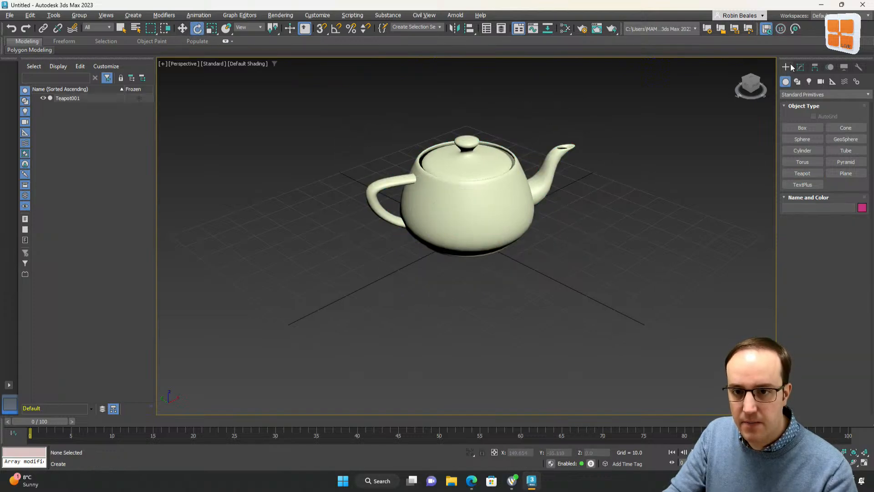
Create a PBomb space warp below the teapot at the grid centre
{"action": "left_click", "coordinate": [803, 68]}
{"action": "left_click", "coordinate": [786, 67]}
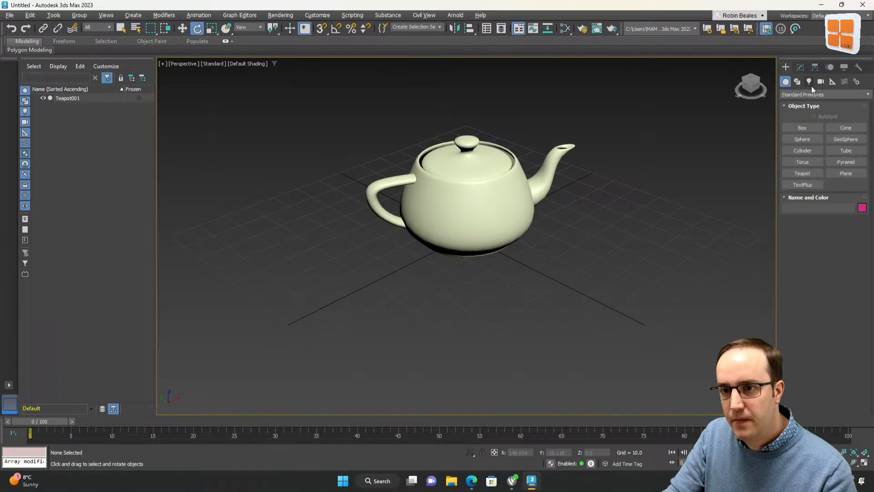
{"action": "left_click", "coordinate": [845, 82]}
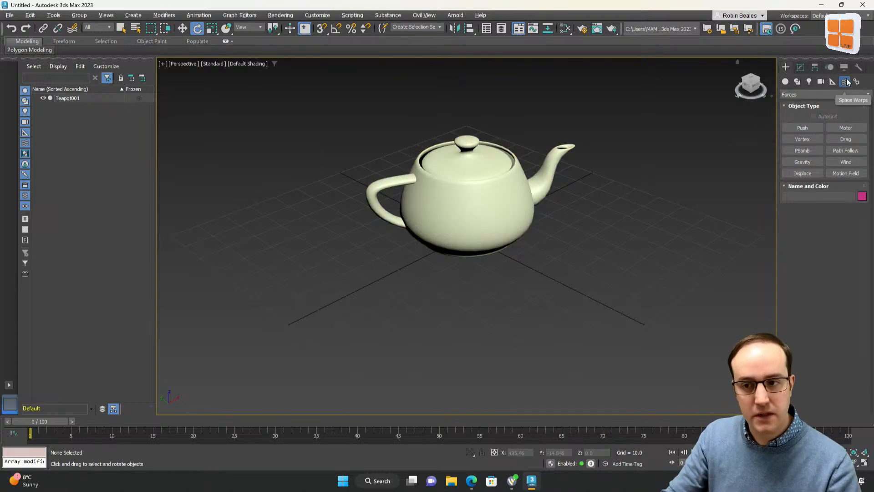
{"action": "left_click", "coordinate": [802, 151]}
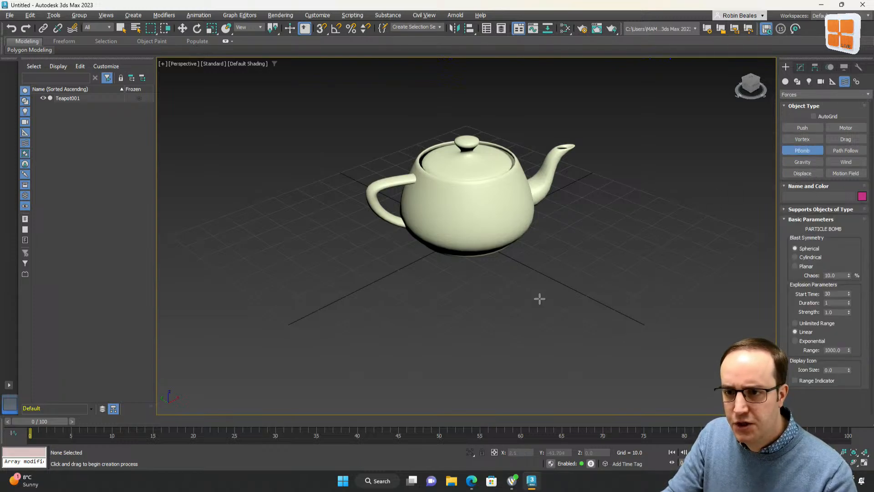
{"action": "left_click_drag", "start_coordinate": [465, 229], "coordinate": [527, 273]}
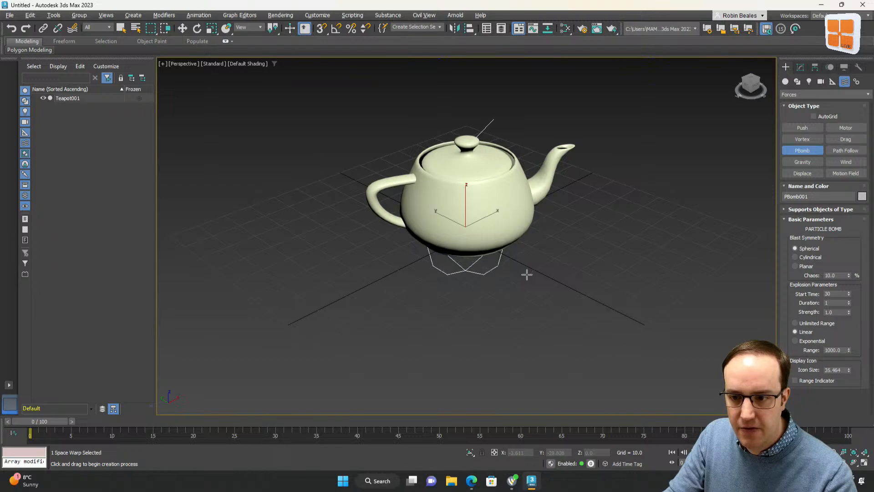
Open the PBomb's parameters in the Modify panel and review its explosion settings, then deselect it
{"action": "left_click", "coordinate": [801, 68]}
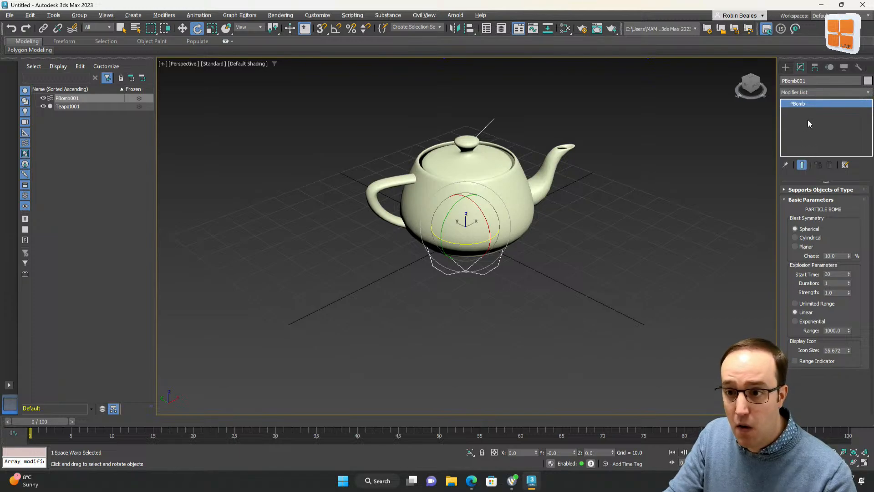
{"action": "left_click", "coordinate": [783, 190]}
{"action": "left_click", "coordinate": [783, 189]}
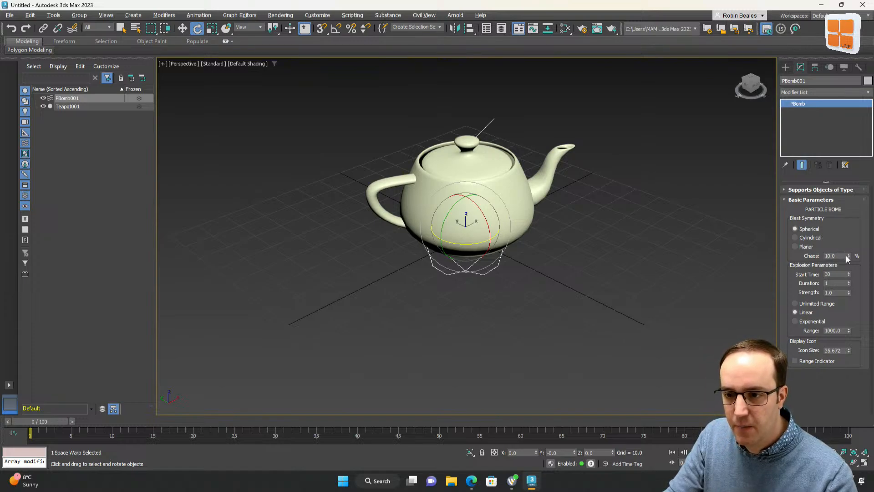
{"action": "left_click", "coordinate": [839, 274]}
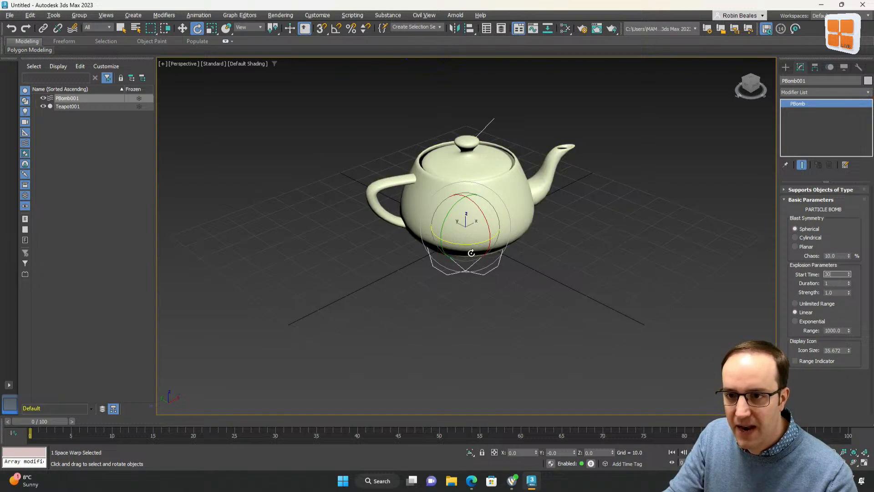
{"action": "left_click", "coordinate": [366, 273]}
{"action": "left_click", "coordinate": [436, 262]}
{"action": "left_click", "coordinate": [344, 188]}
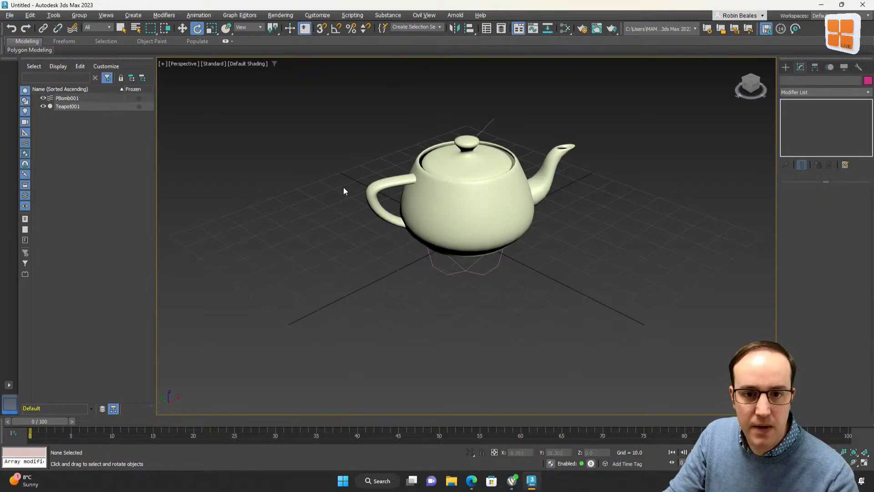
Select the teapot and bind it to the PBomb space warp
{"action": "left_click", "coordinate": [68, 106]}
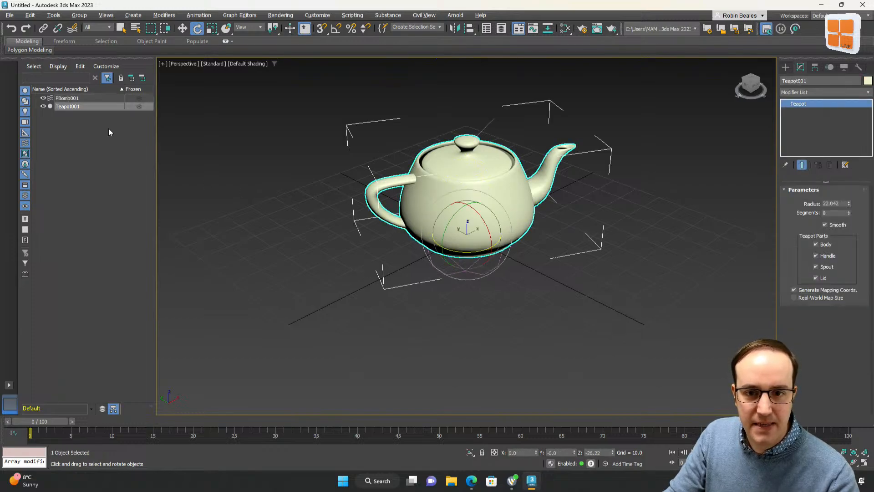
{"action": "left_click", "coordinate": [73, 29]}
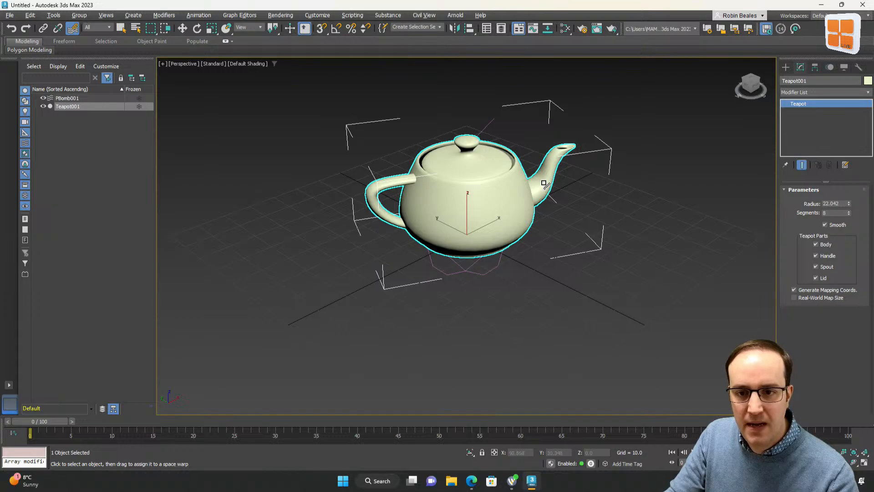
{"action": "left_click_drag", "start_coordinate": [570, 414], "coordinate": [463, 277]}
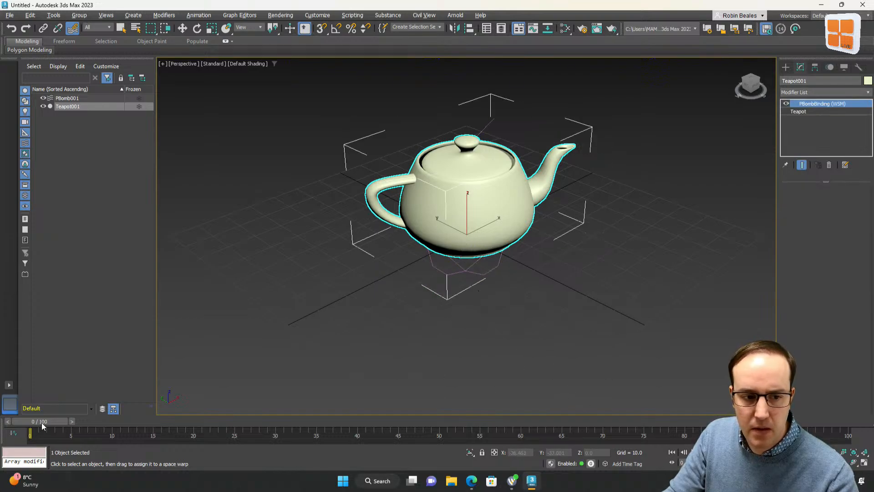
Scrub the timeline to preview the explosion, then return to frame 0
{"action": "left_click_drag", "start_coordinate": [41, 425], "coordinate": [612, 422]}
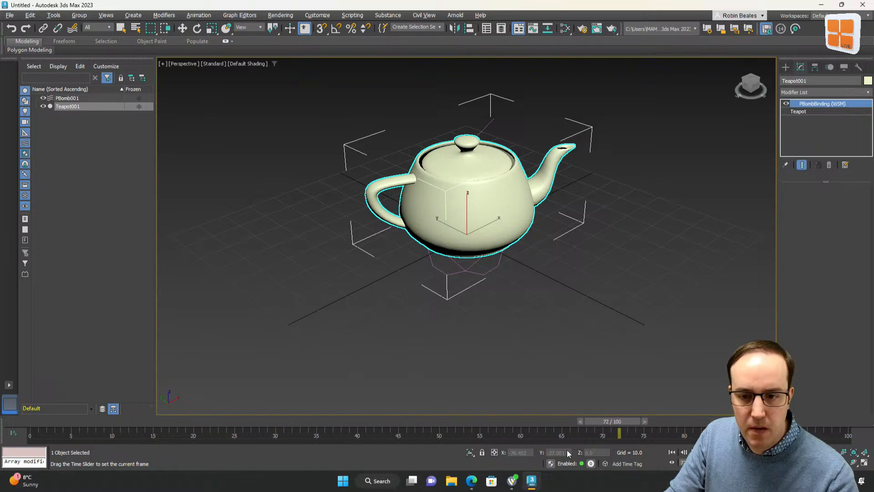
{"action": "left_click_drag", "start_coordinate": [568, 453], "coordinate": [40, 420]}
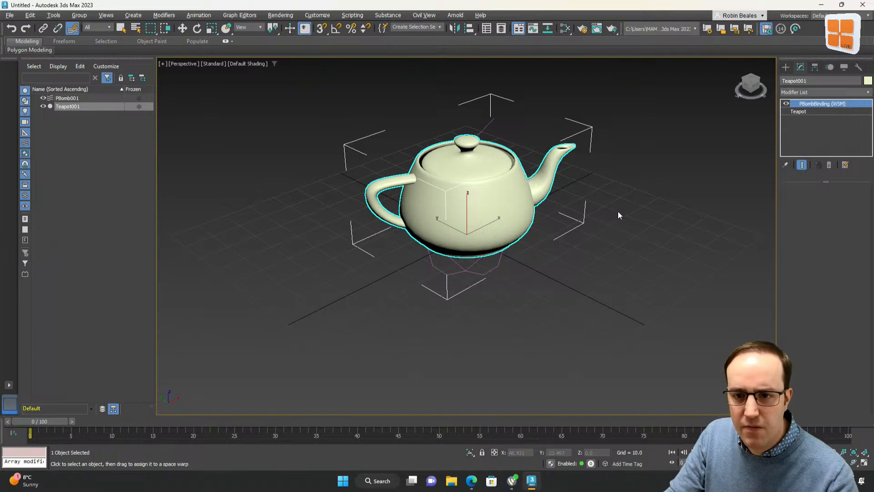
{"action": "left_click", "coordinate": [788, 69]}
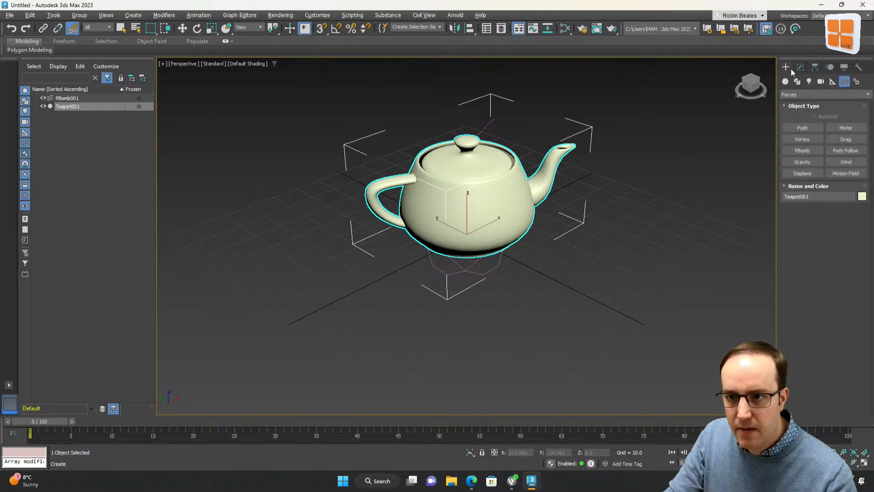
{"action": "left_click", "coordinate": [801, 67]}
{"action": "mouse_move", "coordinate": [36, 423]}
{"action": "left_mouse_down"}
{"action": "mouse_move", "coordinate": [826, 422]}
{"action": "mouse_move", "coordinate": [36, 421]}
{"action": "left_mouse_up"}
{"action": "left_click", "coordinate": [72, 28]}
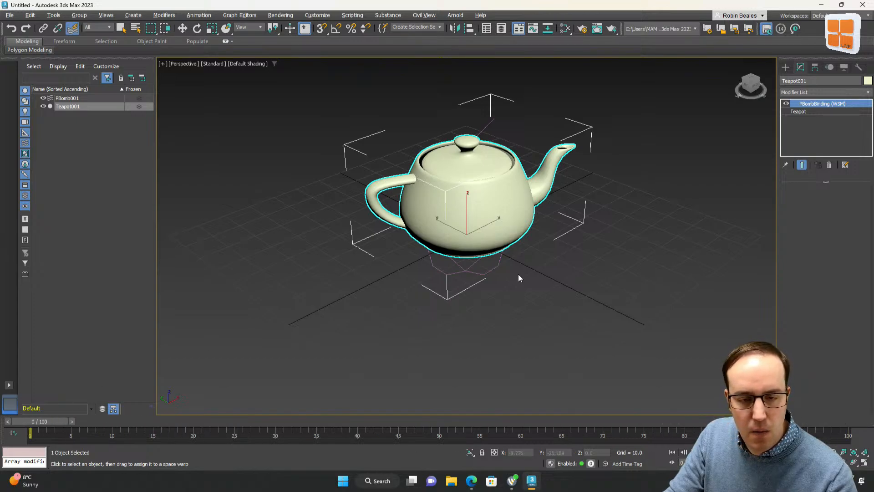
{"action": "left_click", "coordinate": [518, 274]}
{"action": "left_click", "coordinate": [530, 187]}
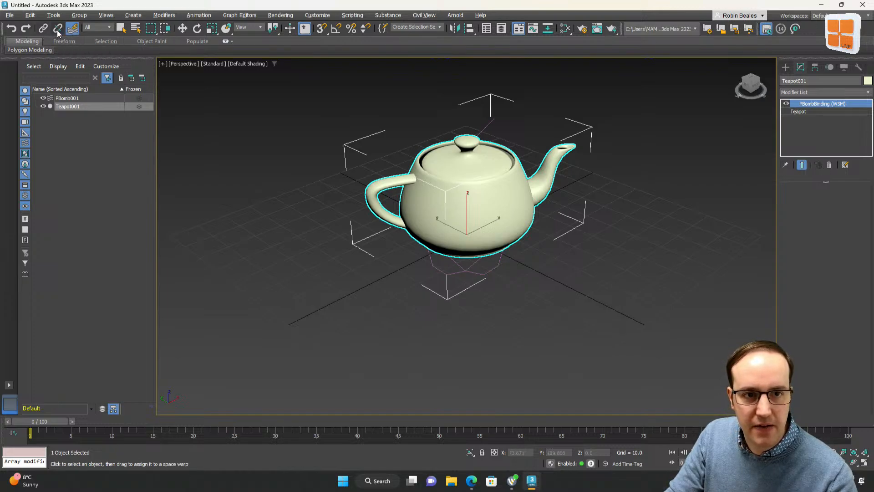
{"action": "key", "text": "ctrl+z"}
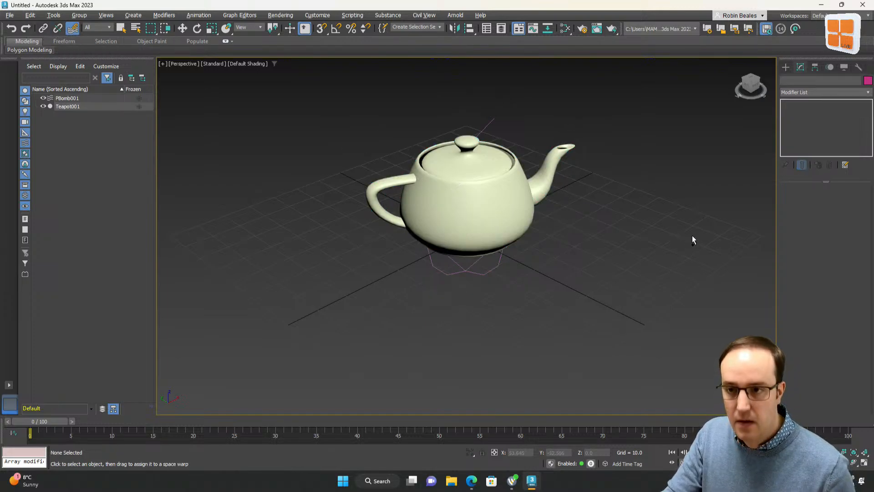
{"action": "left_click", "coordinate": [757, 170]}
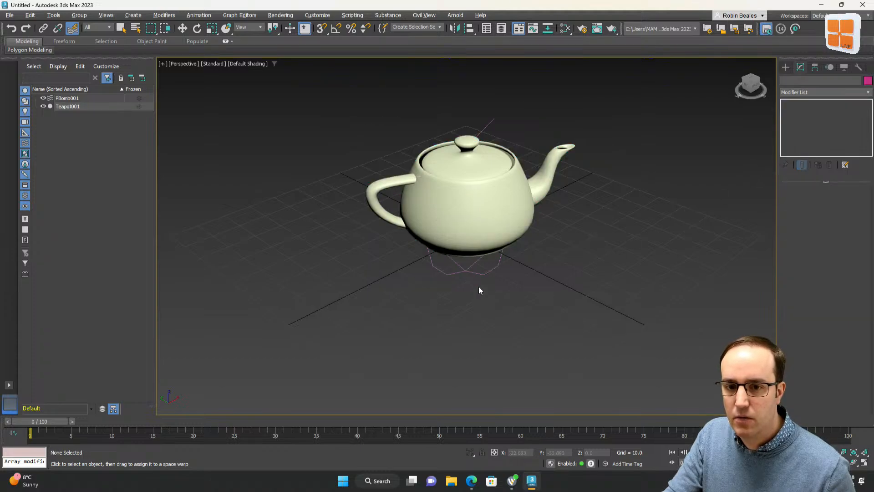
Select the PBomb and set Unlimited Range, a start time of 0 and a duration of 50
{"action": "left_click", "coordinate": [481, 274]}
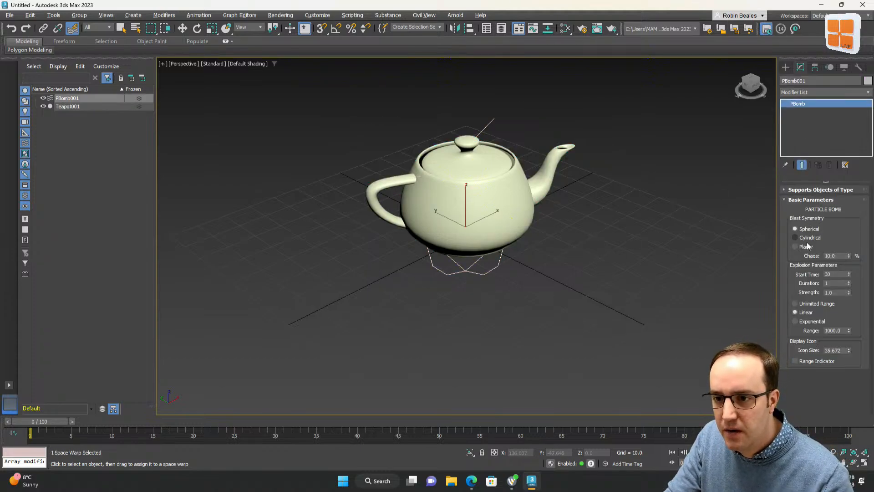
{"action": "left_click", "coordinate": [819, 305]}
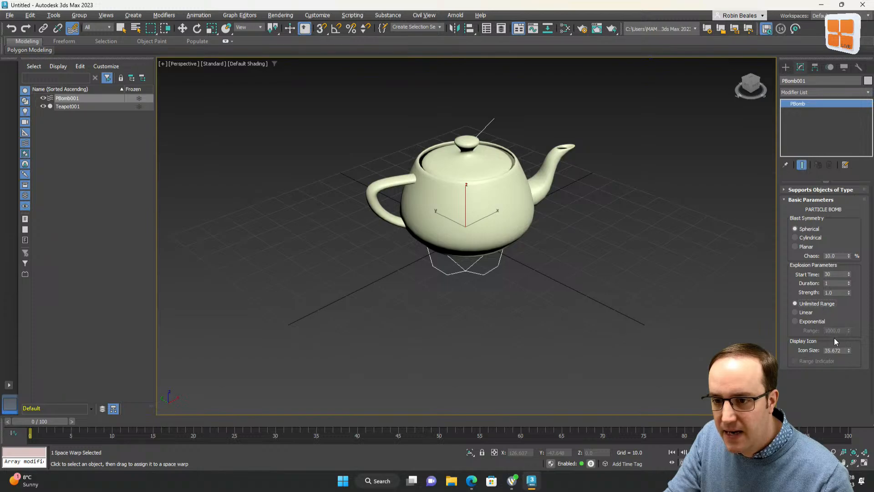
{"action": "double_click", "coordinate": [837, 274]}
{"action": "type", "text": "0"}
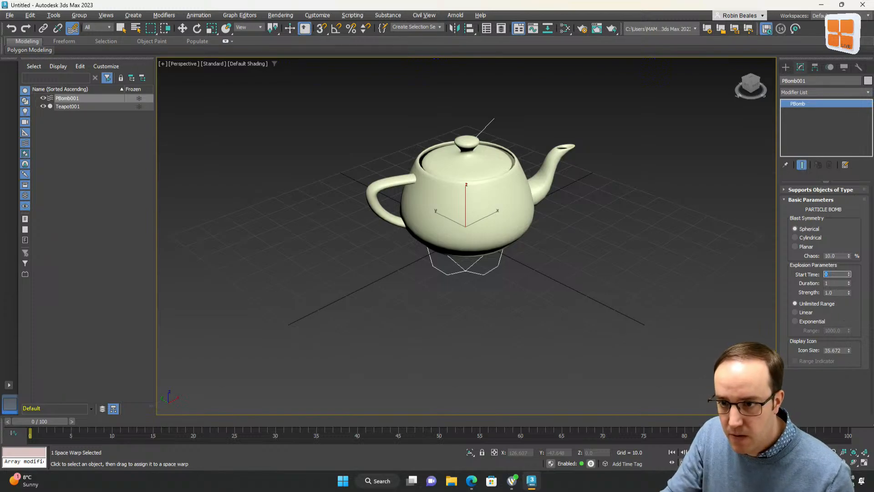
{"action": "type", "text": "50"}
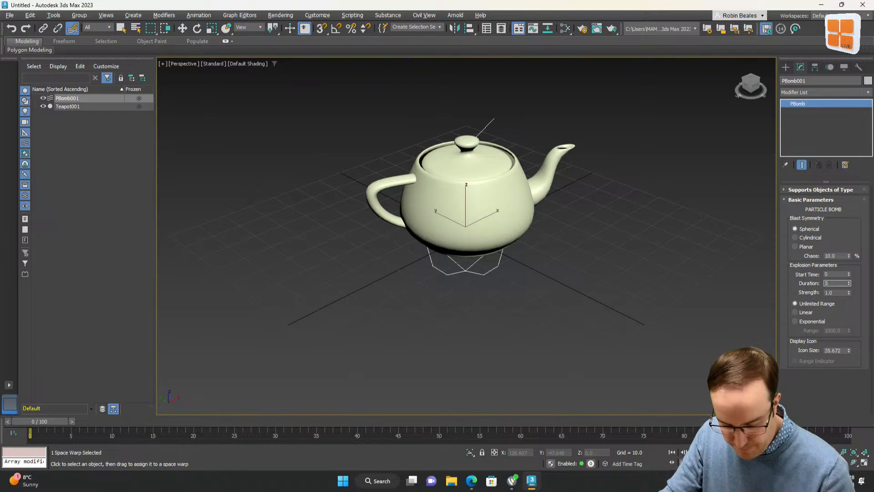
{"action": "key", "text": "Tab"}
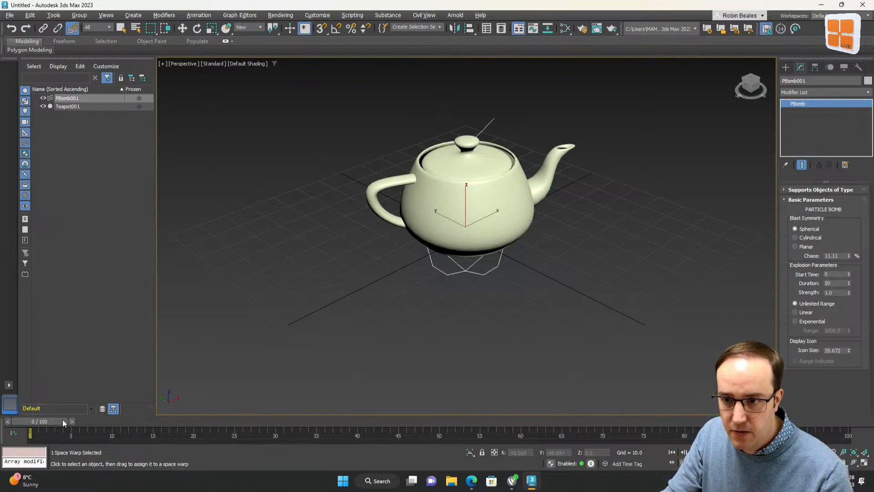
Browse the space warp categories in the Create panel down to Geometric/Deformable
{"action": "left_click_drag", "start_coordinate": [62, 421], "coordinate": [46, 438]}
{"action": "left_click", "coordinate": [73, 28]}
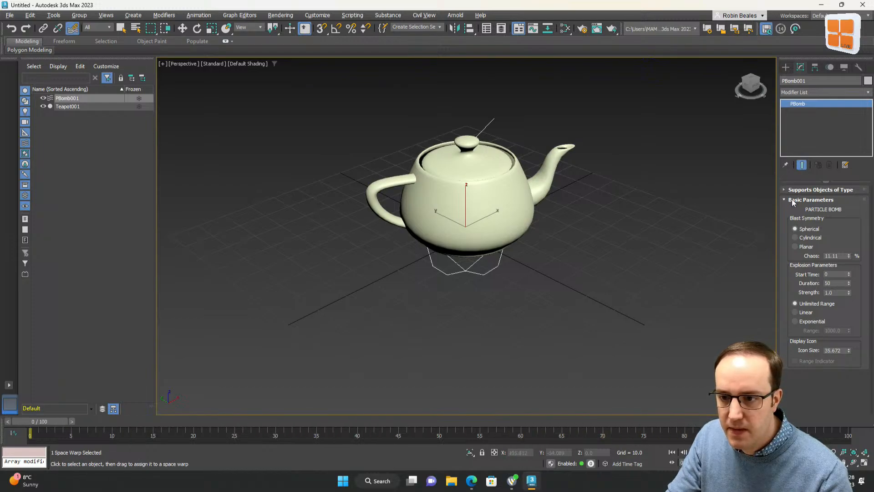
{"action": "left_click", "coordinate": [786, 68]}
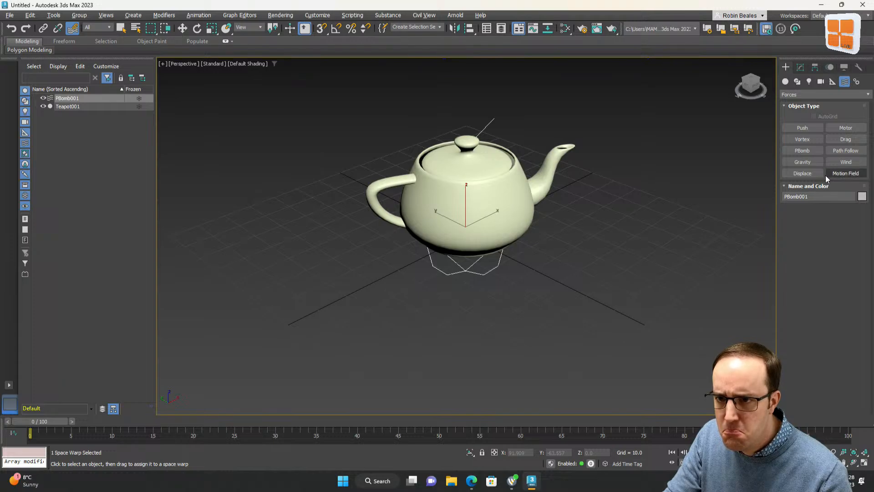
{"action": "left_click", "coordinate": [857, 82]}
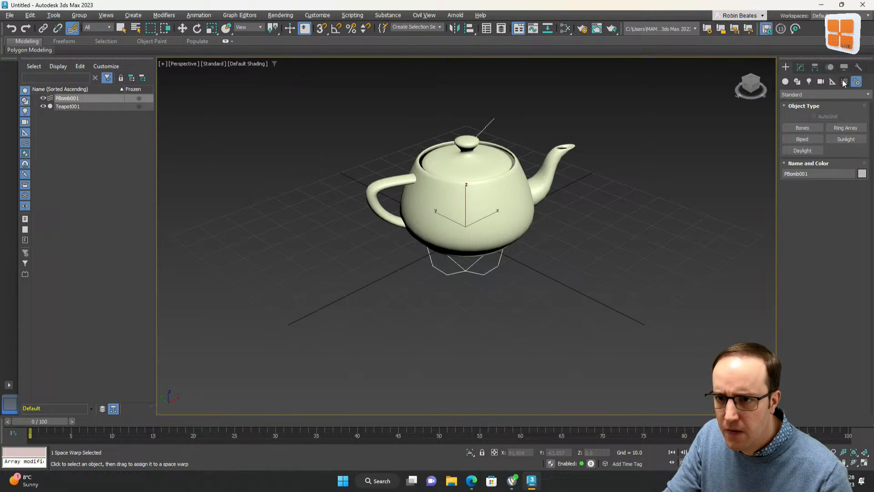
{"action": "left_click", "coordinate": [845, 82]}
{"action": "left_click", "coordinate": [803, 94]}
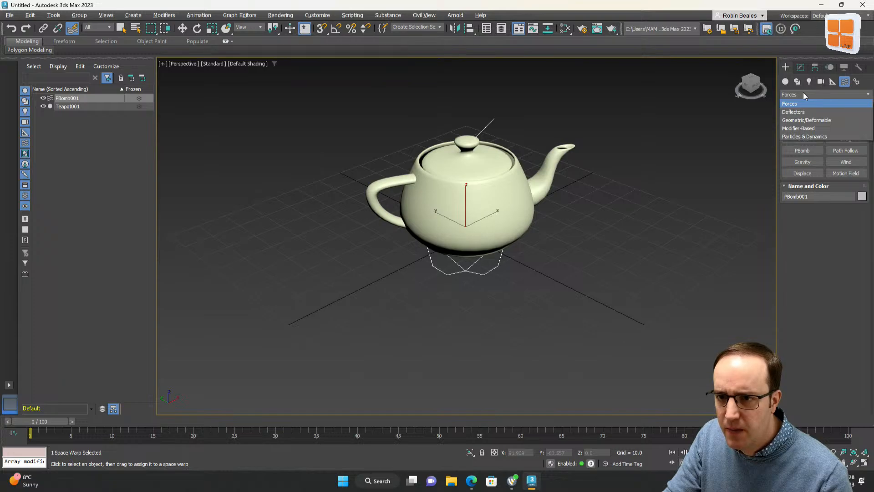
{"action": "left_click", "coordinate": [822, 120]}
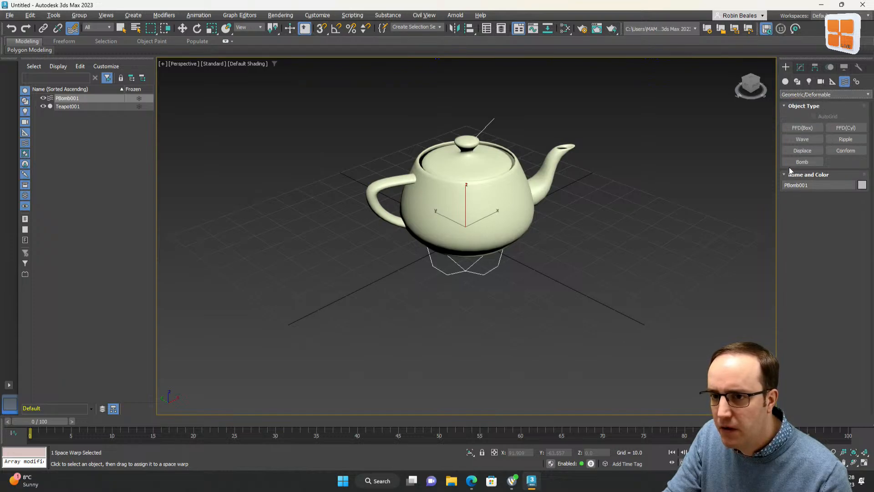
Select the PBomb space warp and delete it
{"action": "left_click", "coordinate": [477, 281]}
{"action": "left_click", "coordinate": [479, 273]}
{"action": "key", "text": "Delete"}
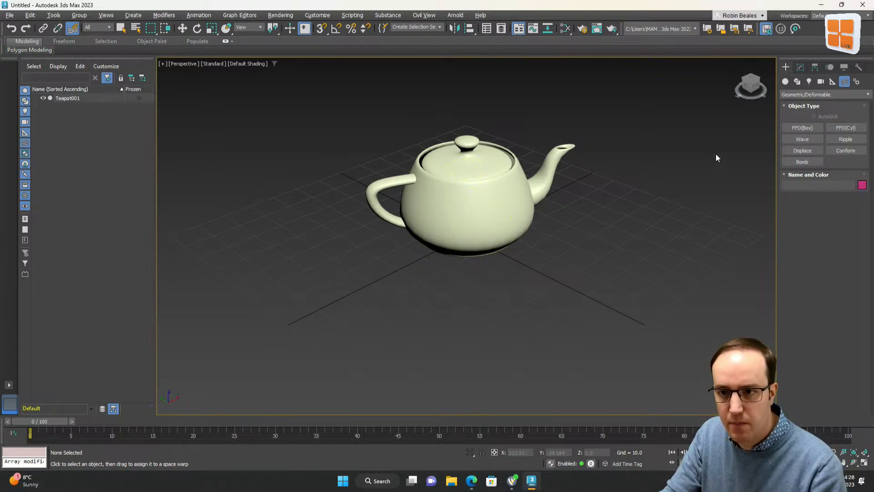
Create a Bomb space warp at the teapot and open its parameters
{"action": "left_click", "coordinate": [803, 162]}
{"action": "mouse_move", "coordinate": [474, 233]}
{"action": "left_mouse_down"}
{"action": "mouse_move", "coordinate": [474, 286]}
{"action": "mouse_move", "coordinate": [475, 232]}
{"action": "left_mouse_up"}
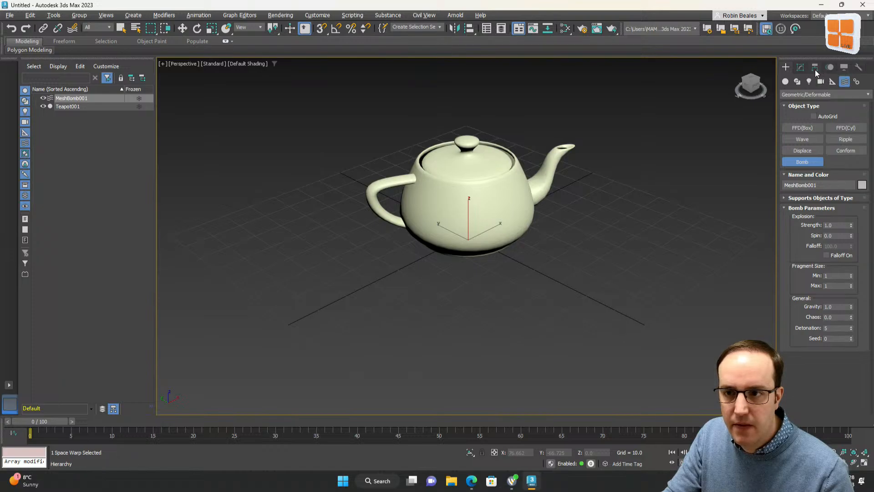
{"action": "left_click", "coordinate": [801, 68]}
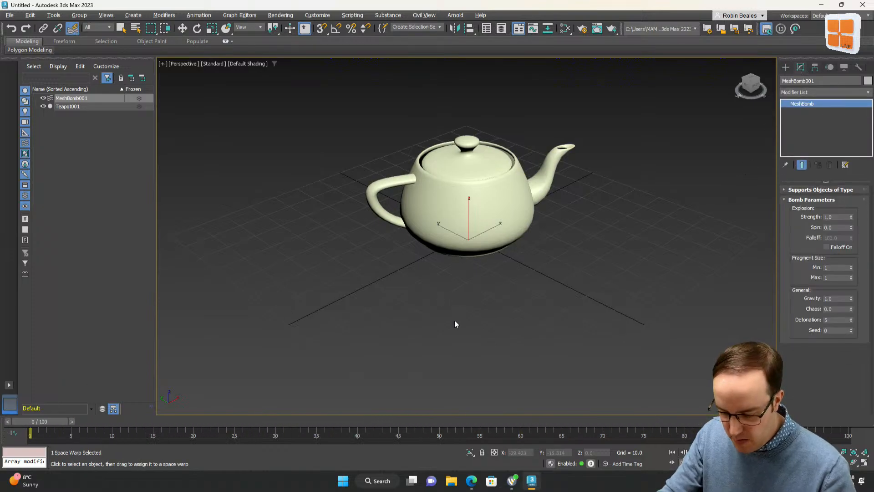
Delete the Bomb space warp and the teapot to clear the scene
{"action": "key", "text": "Delete"}
{"action": "left_click", "coordinate": [456, 200]}
{"action": "key", "text": "Delete"}
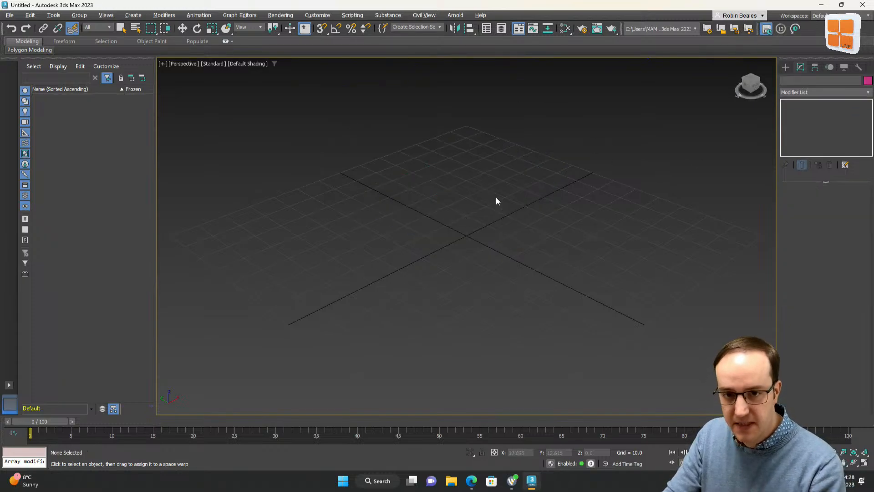
Create a flat box about 141 by 143 units as a ground slab
{"action": "mouse_move", "coordinate": [305, 195]}
{"action": "middle_mouse_down"}
{"action": "mouse_move", "coordinate": [308, 226]}
{"action": "mouse_move", "coordinate": [321, 199]}
{"action": "middle_mouse_up"}
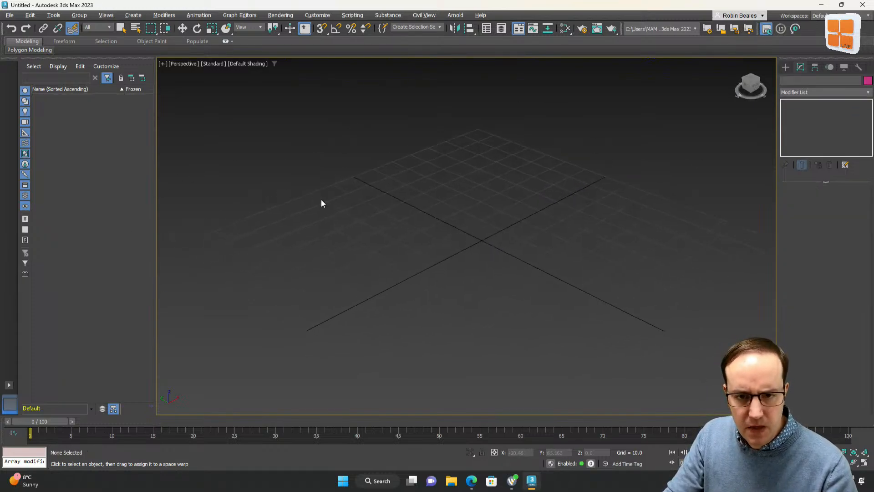
{"action": "left_click", "coordinate": [786, 67]}
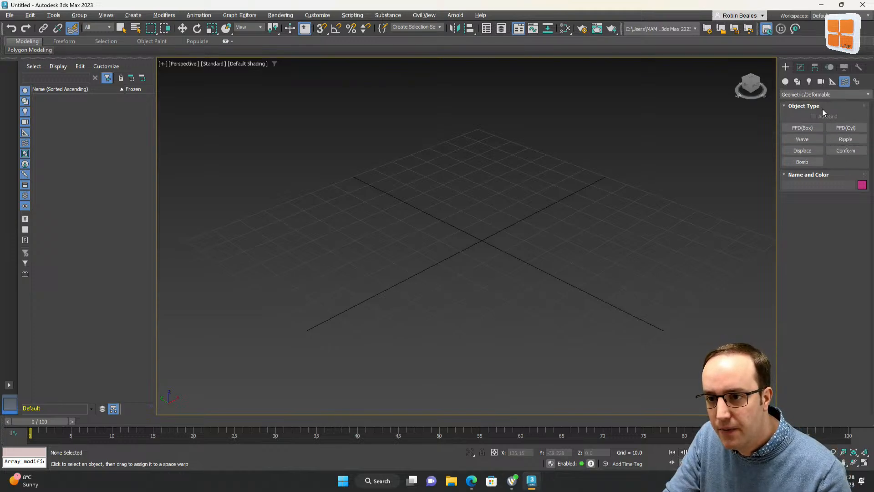
{"action": "left_click", "coordinate": [786, 82]}
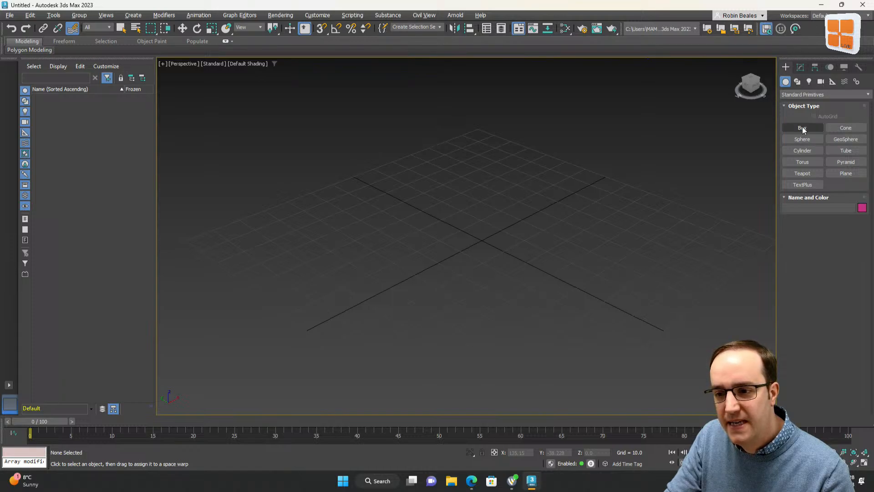
{"action": "left_click", "coordinate": [802, 128]}
{"action": "scroll", "coordinate": [409, 323], "scroll_direction": "down", "scroll_amount": 5}
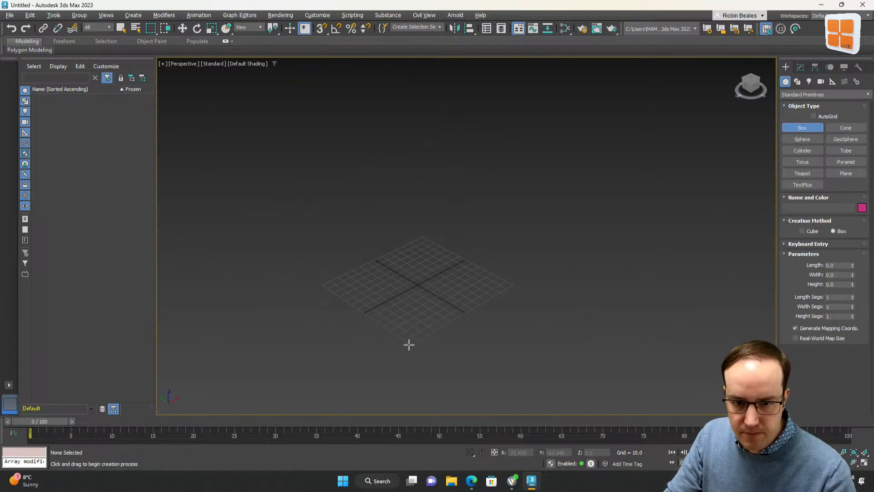
{"action": "left_click_drag", "start_coordinate": [409, 344], "coordinate": [422, 235]}
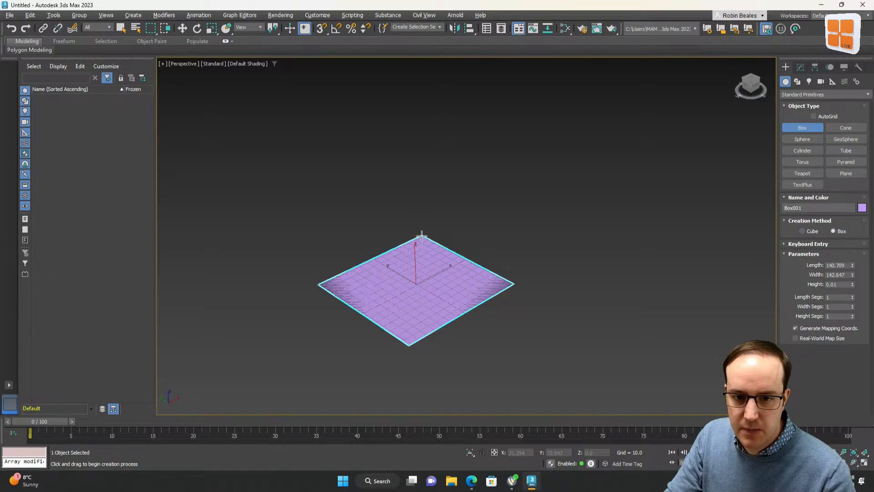
{"action": "left_click", "coordinate": [422, 240]}
Hide the grid and create a small upright box about 6 by 1.9 by 13.5 units beside the slab
{"action": "scroll", "coordinate": [407, 288], "scroll_direction": "up", "scroll_amount": 6}
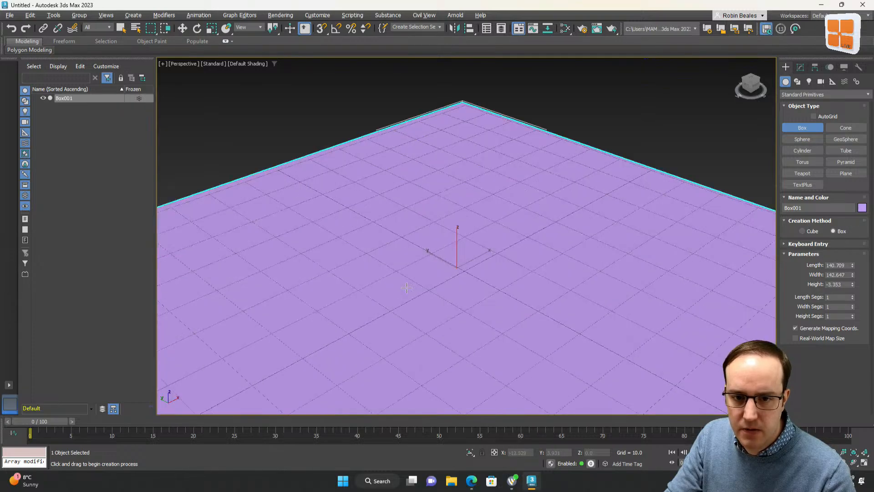
{"action": "scroll", "coordinate": [407, 288], "scroll_direction": "down", "scroll_amount": 5}
{"action": "scroll", "coordinate": [437, 308], "scroll_direction": "up", "scroll_amount": 3}
{"action": "scroll", "coordinate": [445, 283], "scroll_direction": "up", "scroll_amount": 2}
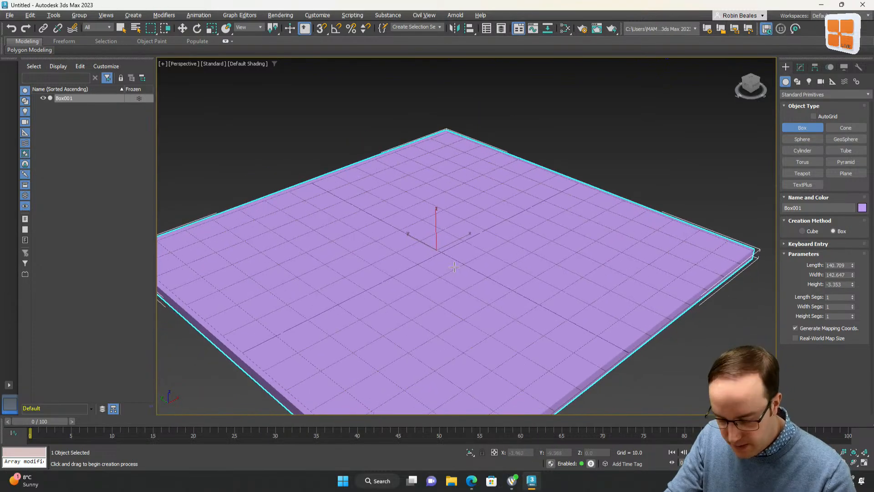
{"action": "key", "text": "g"}
{"action": "middle_click_drag", "start_coordinate": [455, 267], "coordinate": [738, 178]}
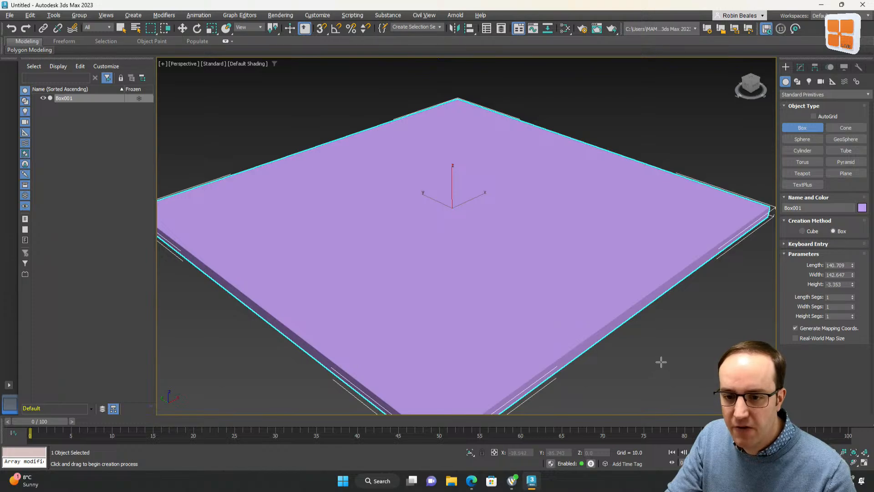
{"action": "left_click_drag", "start_coordinate": [661, 362], "coordinate": [677, 370]}
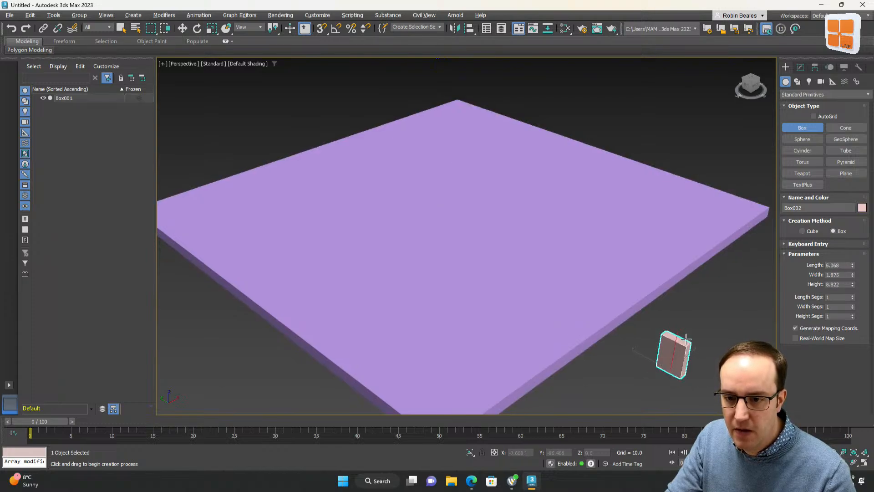
{"action": "left_click", "coordinate": [691, 318]}
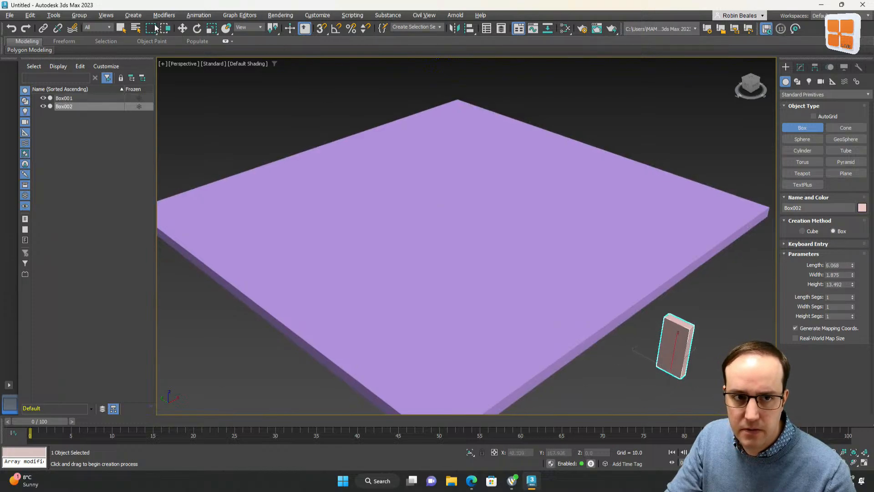
Move the small box onto the slab near its front-left edge in the top view
{"action": "left_click", "coordinate": [186, 29]}
{"action": "middle_click_drag", "start_coordinate": [570, 356], "coordinate": [546, 340]}
{"action": "key", "text": "t"}
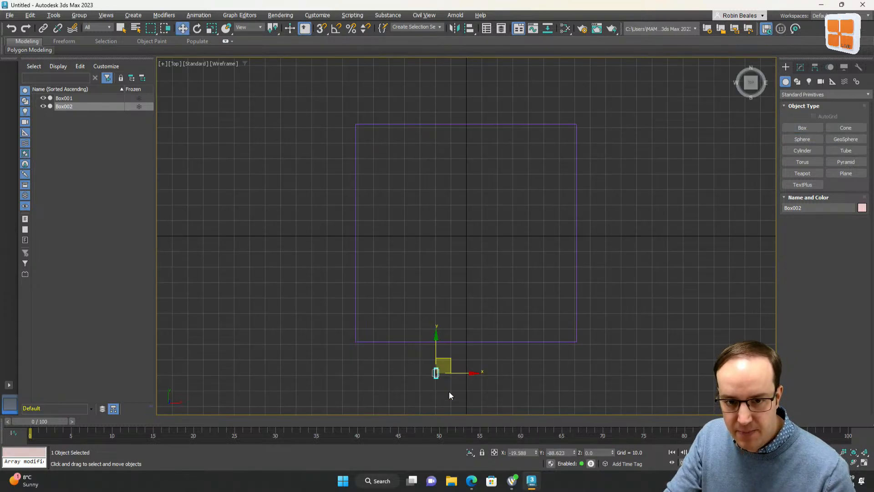
{"action": "left_click_drag", "start_coordinate": [445, 358], "coordinate": [400, 306]}
{"action": "key", "text": "p"}
{"action": "key", "text": "ctrl+r"}
{"action": "right_click", "coordinate": [400, 306]}
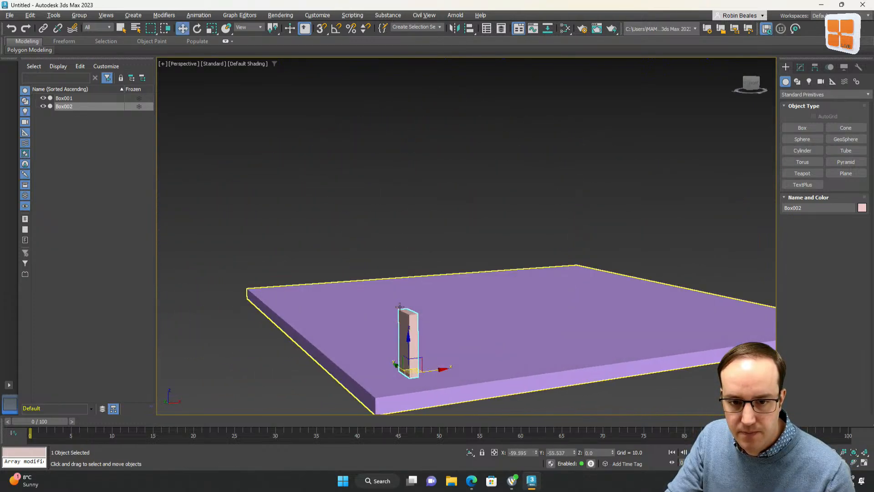
{"action": "left_click", "coordinate": [236, 341]}
{"action": "left_click", "coordinate": [409, 344]}
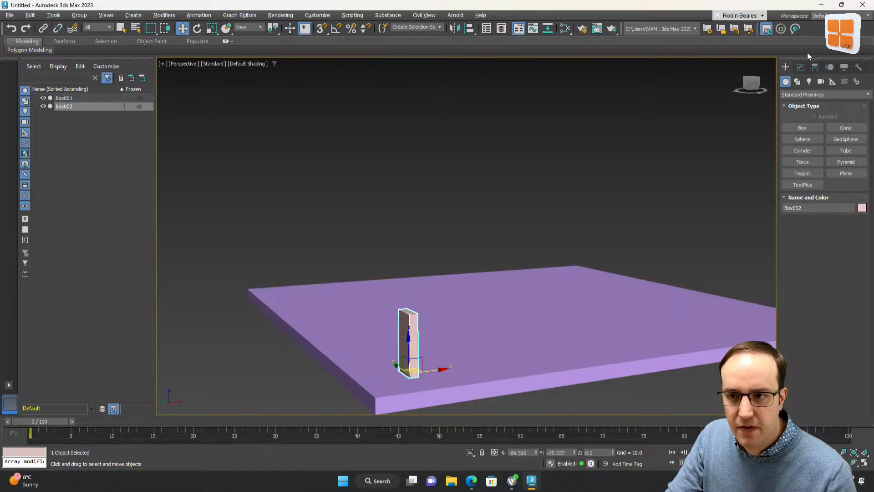
Set the small box as a MassFX dynamic rigid body
{"action": "left_click", "coordinate": [801, 67]}
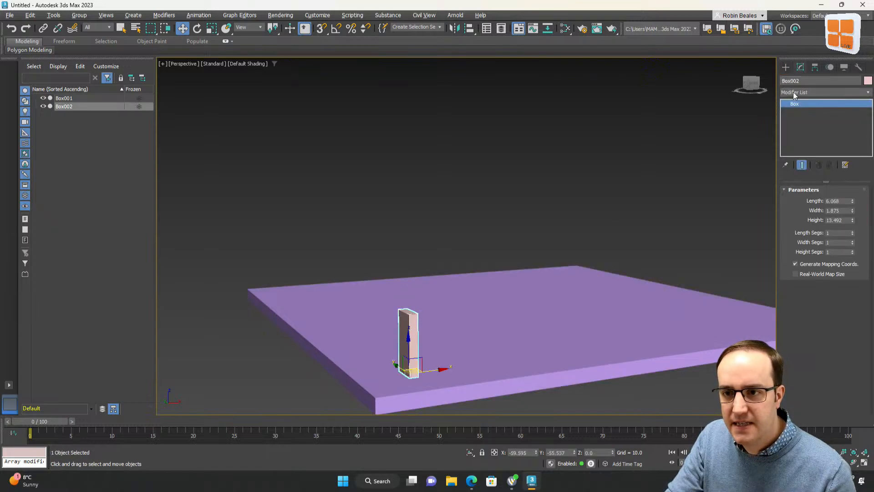
{"action": "left_click", "coordinate": [799, 96]}
{"action": "scroll", "coordinate": [809, 258], "scroll_direction": "down", "scroll_amount": 2}
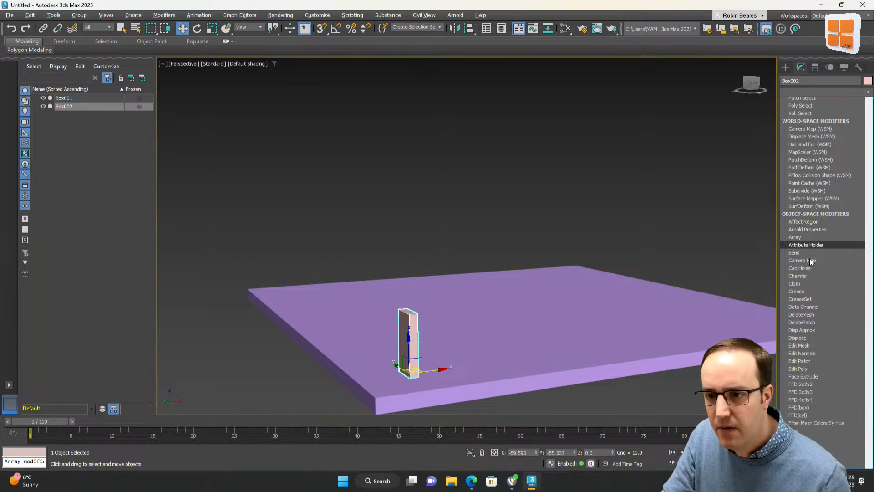
{"action": "scroll", "coordinate": [810, 259], "scroll_direction": "down", "scroll_amount": 8}
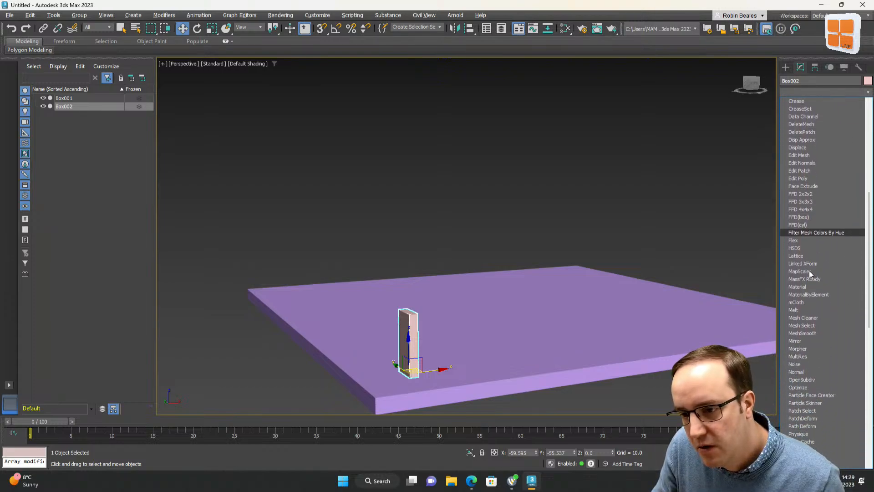
{"action": "scroll", "coordinate": [810, 271], "scroll_direction": "down", "scroll_amount": 12}
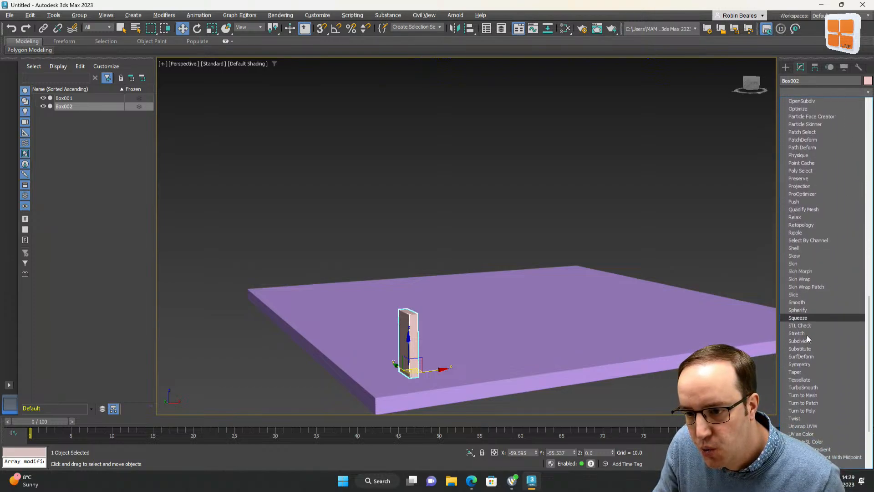
{"action": "scroll", "coordinate": [808, 336], "scroll_direction": "down", "scroll_amount": 4}
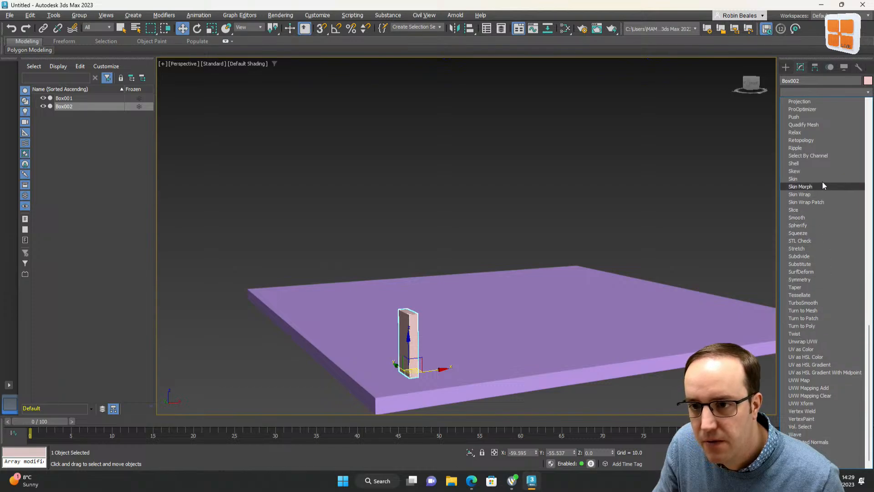
{"action": "left_click", "coordinate": [200, 16]}
{"action": "left_click", "coordinate": [203, 16]}
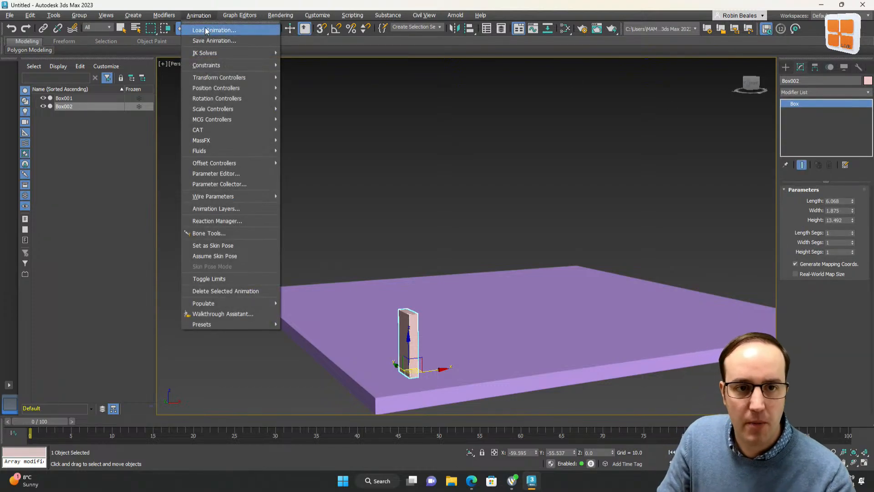
{"action": "mouse_move", "coordinate": [212, 70]}
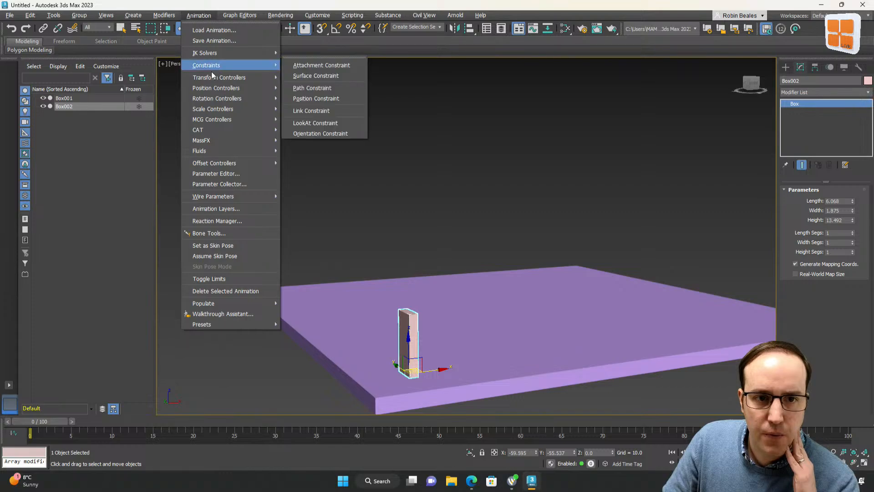
{"action": "mouse_move", "coordinate": [208, 139]}
{"action": "mouse_move", "coordinate": [309, 139]}
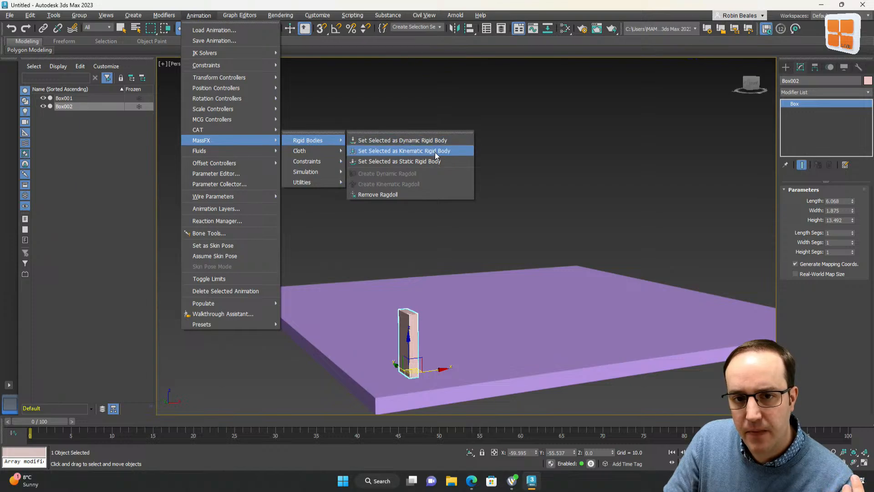
{"action": "left_click", "coordinate": [435, 140]}
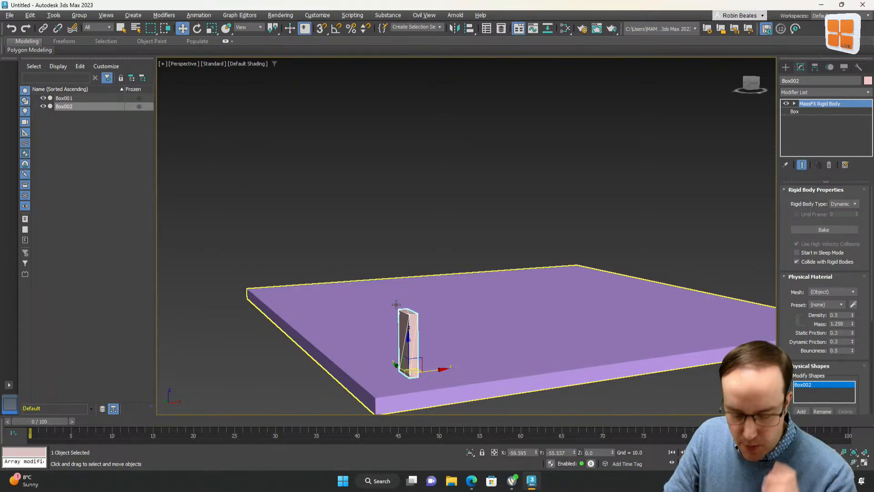
Clone the box as 10 copies in a row along the X axis
{"action": "key", "text": "t"}
{"action": "scroll", "coordinate": [407, 327], "scroll_direction": "up", "scroll_amount": 3}
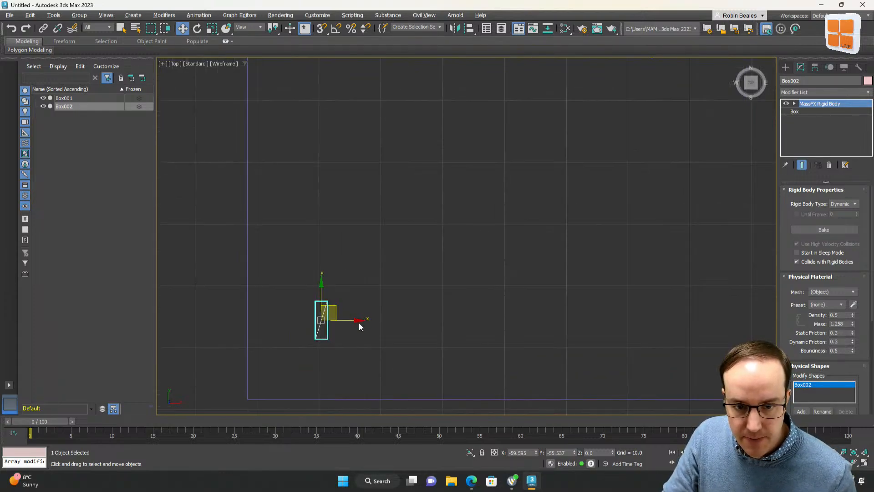
{"action": "left_click_drag", "start_coordinate": [352, 321], "coordinate": [392, 323], "text": "shift"}
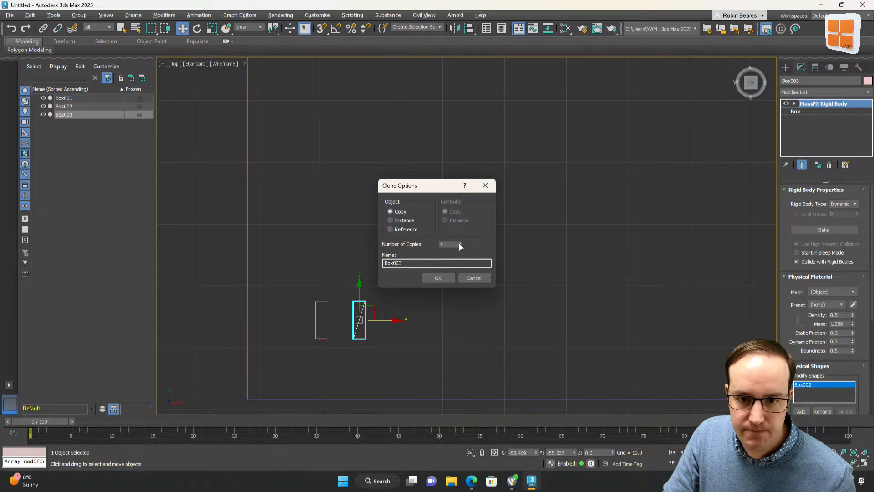
{"action": "left_click", "coordinate": [460, 243]}
{"action": "left_click", "coordinate": [460, 243]}
{"action": "left_click", "coordinate": [460, 242]}
{"action": "left_click", "coordinate": [438, 278]}
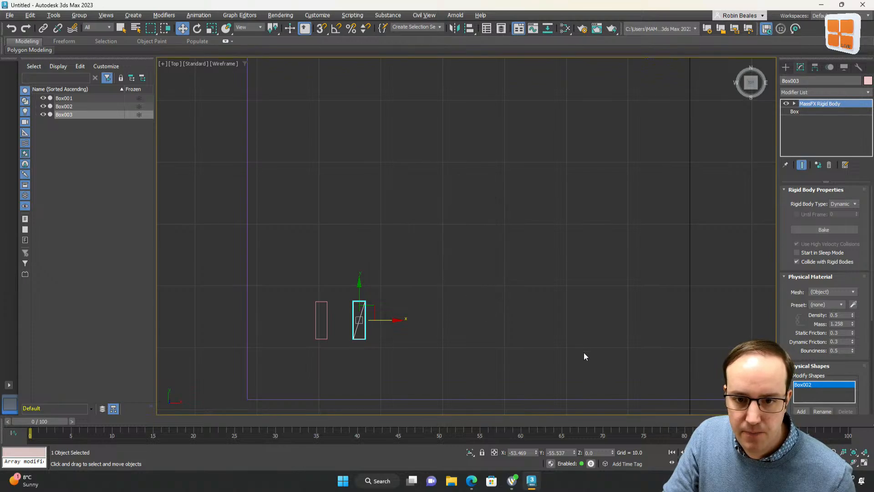
{"action": "scroll", "coordinate": [583, 351], "scroll_direction": "down", "scroll_amount": 3}
{"action": "middle_click_drag", "start_coordinate": [703, 327], "coordinate": [440, 315]}
{"action": "scroll", "coordinate": [401, 319], "scroll_direction": "up", "scroll_amount": 4}
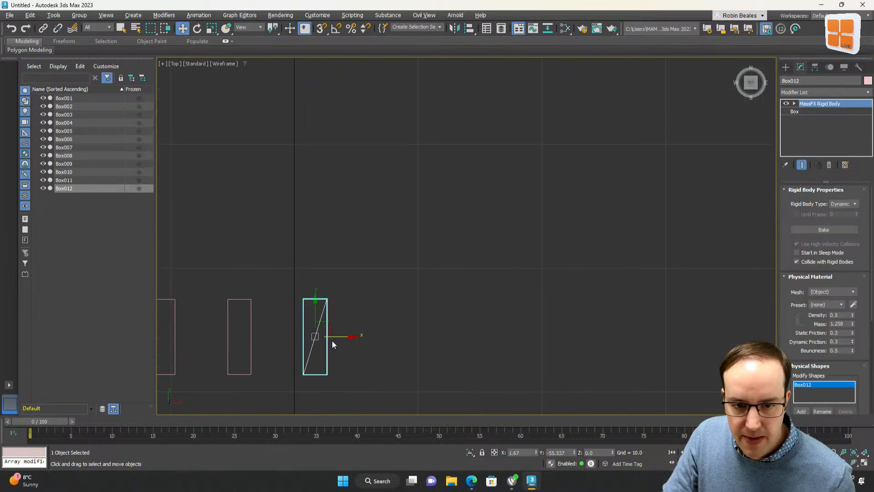
Rotate-clone the last domino into 10 copies at about 27° steps around its pivot in the top view
{"action": "left_click_drag", "start_coordinate": [332, 322], "coordinate": [396, 310]}
{"action": "key", "text": "ctrl+z"}
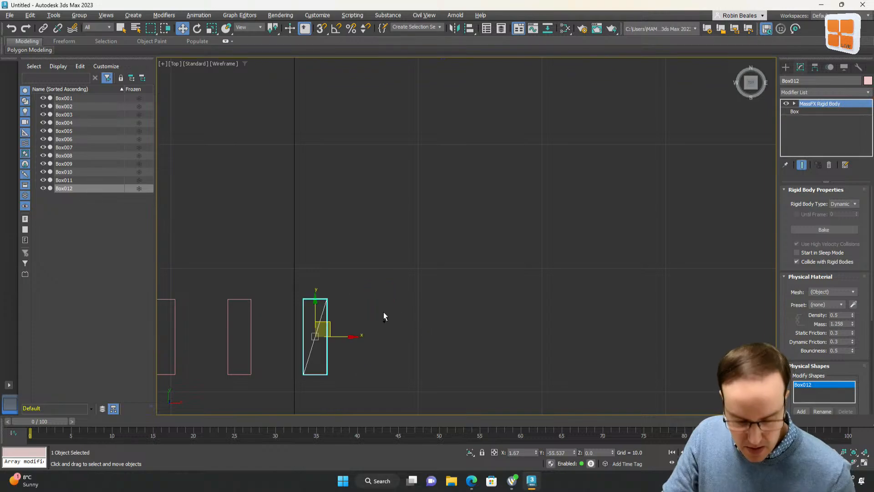
{"action": "left_click", "coordinate": [197, 30]}
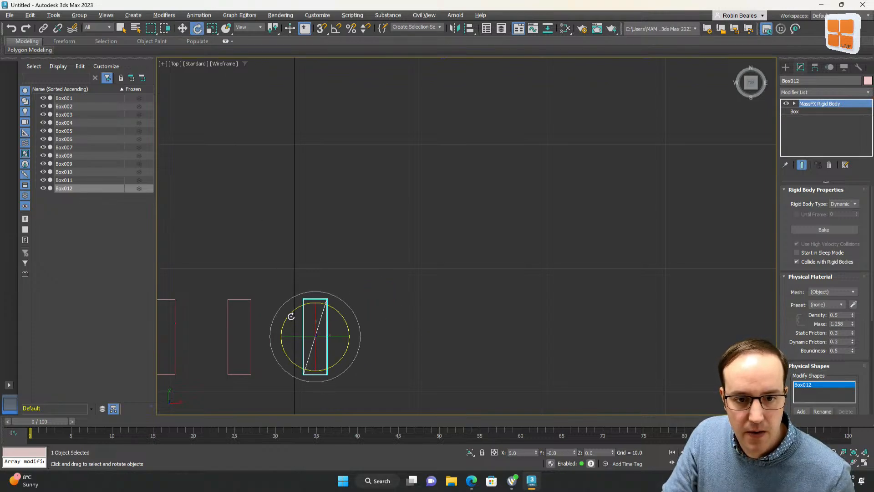
{"action": "left_click_drag", "start_coordinate": [292, 314], "coordinate": [287, 317]}
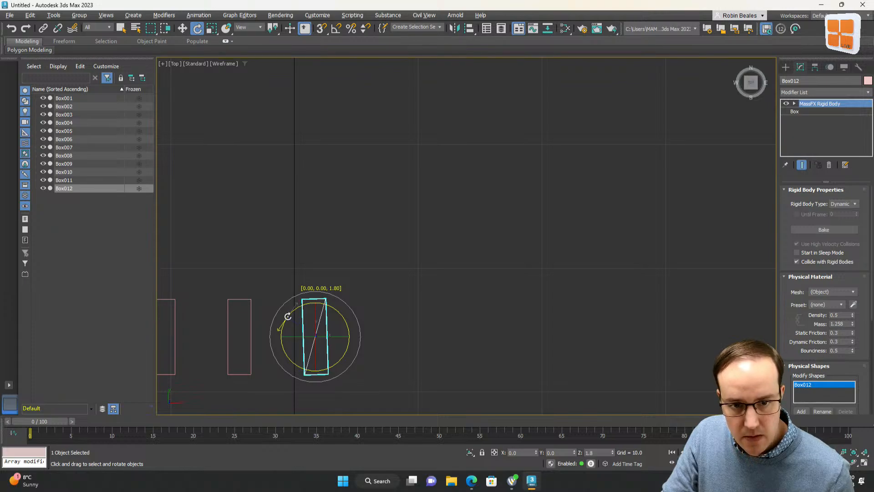
{"action": "right_click", "coordinate": [288, 317]}
{"action": "left_click_drag", "start_coordinate": [282, 324], "coordinate": [273, 334], "text": "shift"}
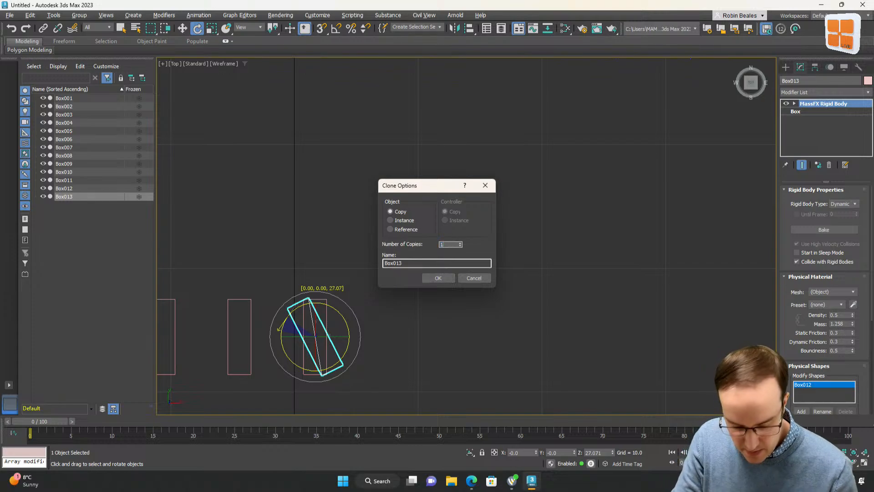
{"action": "left_click", "coordinate": [447, 280]}
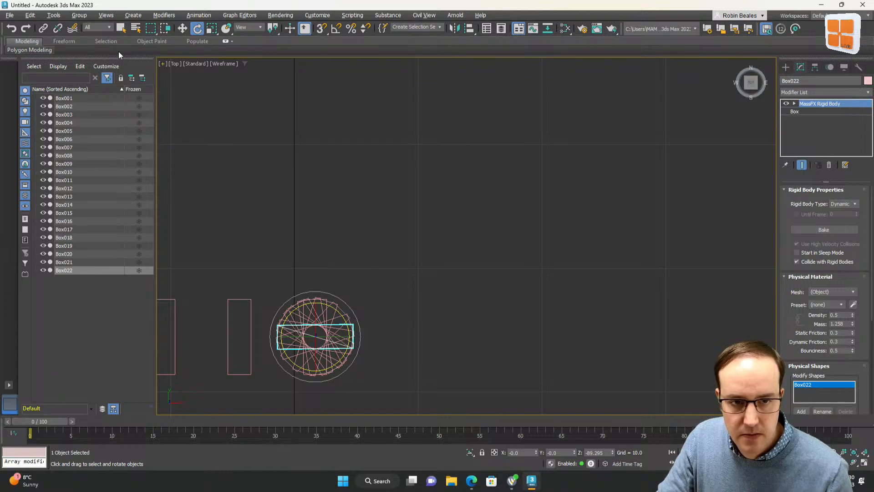
Move the rotated copies off the stack to spread them apart in the top view
{"action": "left_click", "coordinate": [179, 30]}
{"action": "left_click_drag", "start_coordinate": [328, 313], "coordinate": [482, 224]}
{"action": "left_click_drag", "start_coordinate": [359, 306], "coordinate": [450, 227]}
{"action": "left_click", "coordinate": [309, 325]}
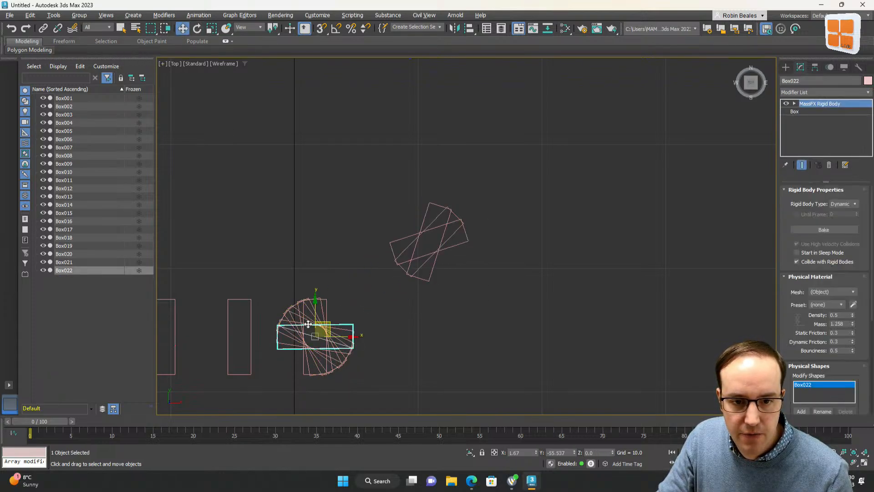
{"action": "left_click_drag", "start_coordinate": [304, 323], "coordinate": [365, 208]}
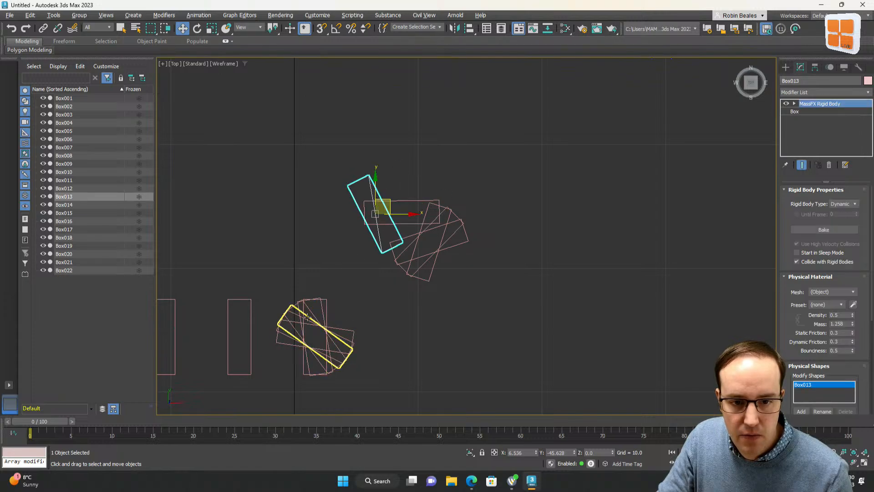
{"action": "left_click_drag", "start_coordinate": [314, 332], "coordinate": [559, 242]}
{"action": "left_click", "coordinate": [471, 348]}
{"action": "left_click", "coordinate": [304, 316]}
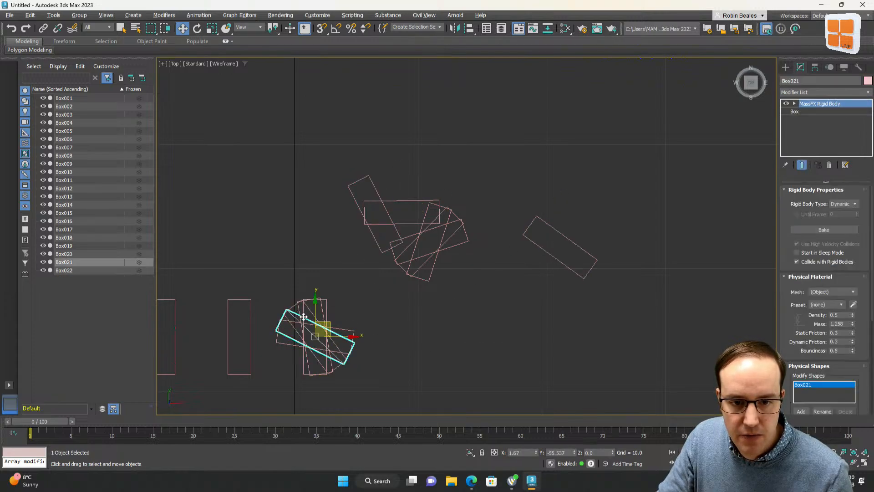
{"action": "left_click_drag", "start_coordinate": [328, 327], "coordinate": [323, 202]}
{"action": "left_click", "coordinate": [327, 324]}
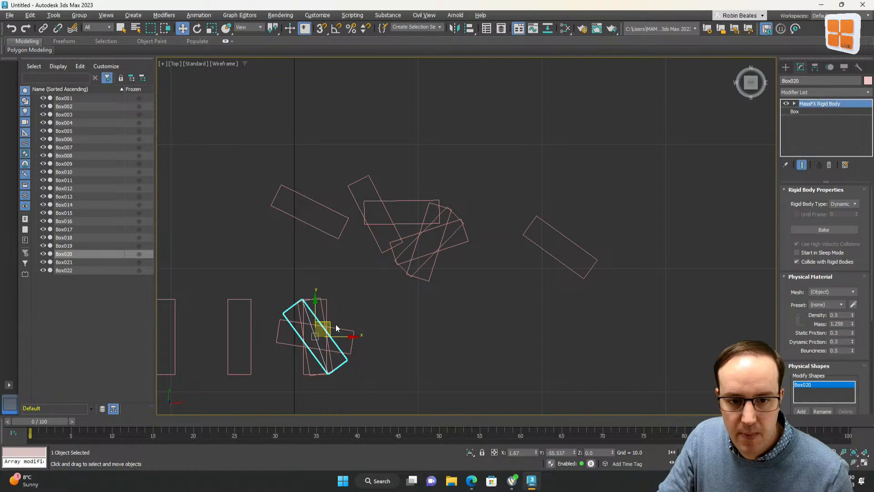
{"action": "left_click_drag", "start_coordinate": [331, 324], "coordinate": [492, 332]}
{"action": "left_click", "coordinate": [314, 313]}
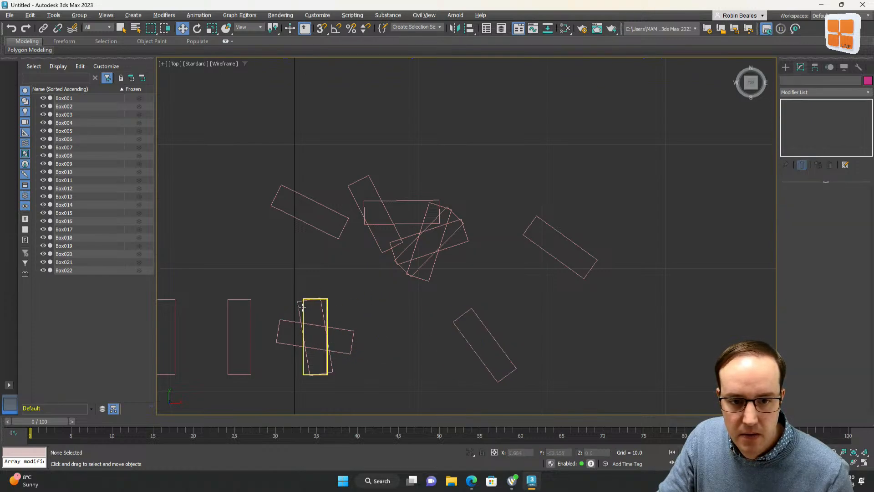
Arrange several rotated boxes into a curve turning from the end of the straight domino row
{"action": "left_click", "coordinate": [304, 314]}
{"action": "left_click_drag", "start_coordinate": [304, 314], "coordinate": [543, 314]}
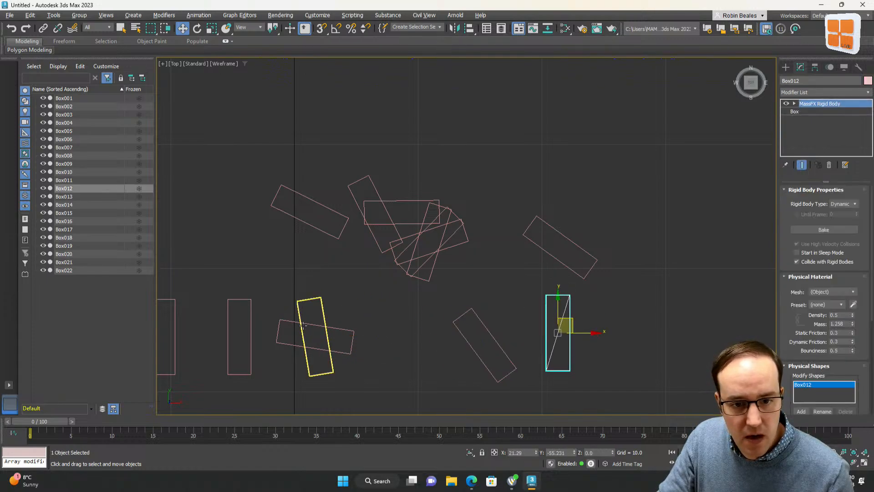
{"action": "left_click_drag", "start_coordinate": [303, 324], "coordinate": [524, 289]}
{"action": "left_click", "coordinate": [302, 332]}
{"action": "left_click_drag", "start_coordinate": [302, 332], "coordinate": [303, 161]}
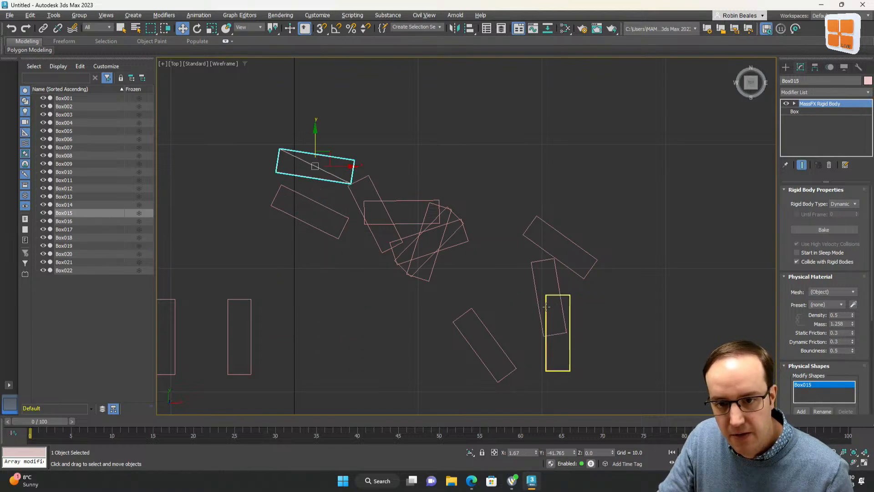
{"action": "left_click", "coordinate": [554, 288]}
{"action": "left_click_drag", "start_coordinate": [554, 288], "coordinate": [311, 322]}
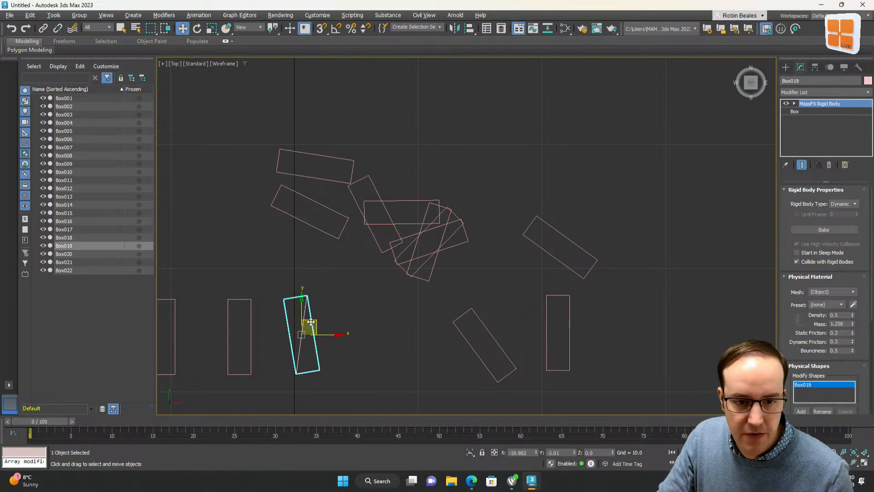
{"action": "left_click", "coordinate": [567, 238]}
{"action": "left_click_drag", "start_coordinate": [567, 238], "coordinate": [377, 282]}
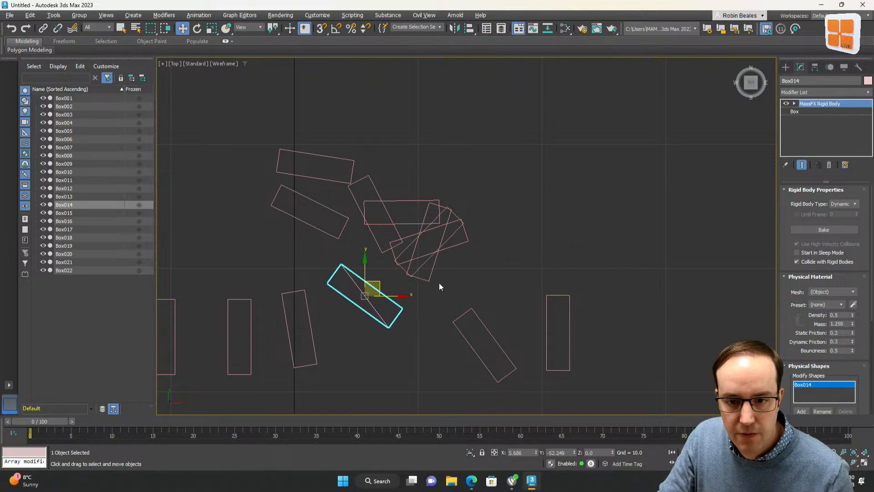
{"action": "left_click", "coordinate": [476, 313]}
{"action": "left_click_drag", "start_coordinate": [477, 314], "coordinate": [393, 288]}
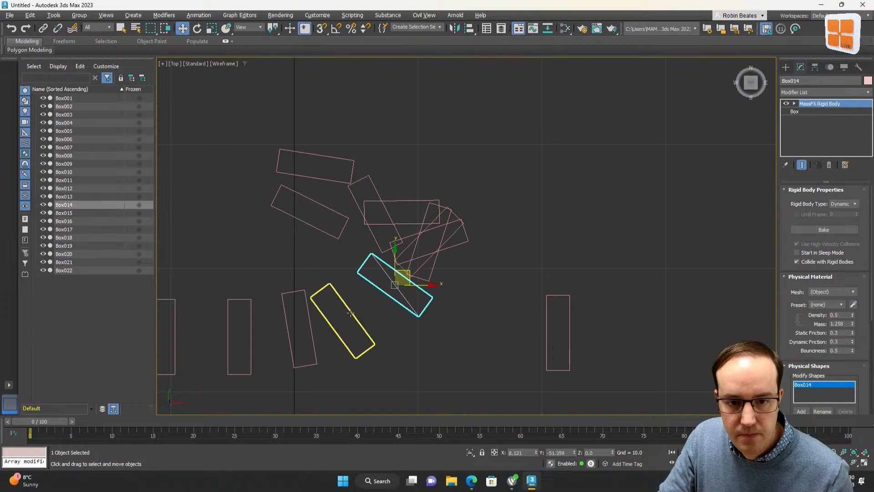
{"action": "left_click_drag", "start_coordinate": [350, 312], "coordinate": [365, 299]}
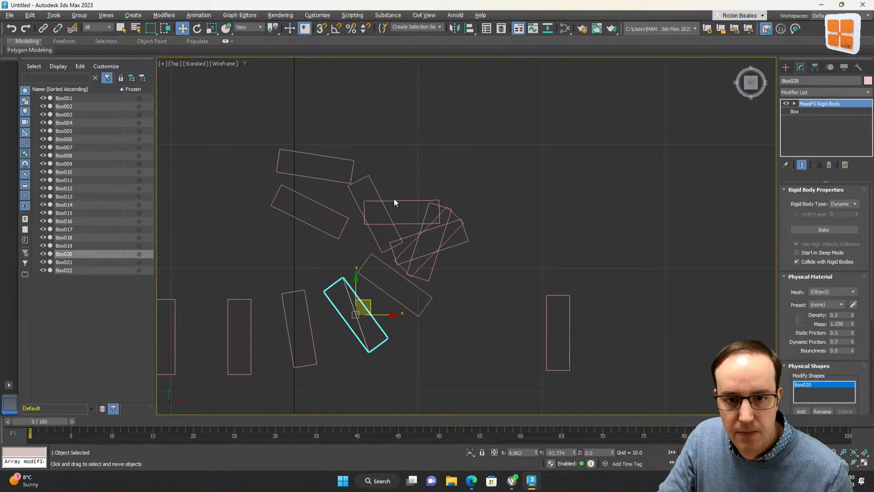
Delete the leftover rotated boxes that are not part of the curve
{"action": "left_click_drag", "start_coordinate": [413, 202], "coordinate": [435, 201]}
{"action": "left_click", "coordinate": [464, 206]}
{"action": "key", "text": "Delete"}
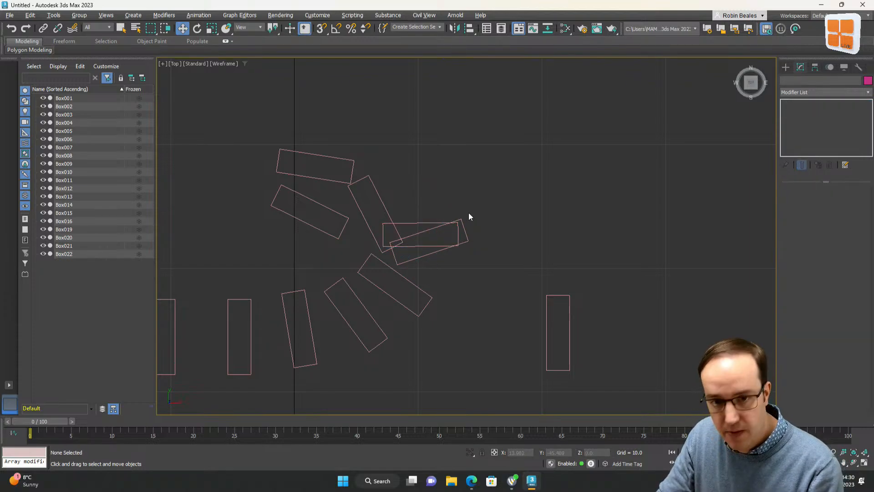
{"action": "left_click", "coordinate": [461, 218]}
{"action": "key", "text": "Delete"}
{"action": "left_click", "coordinate": [561, 302]}
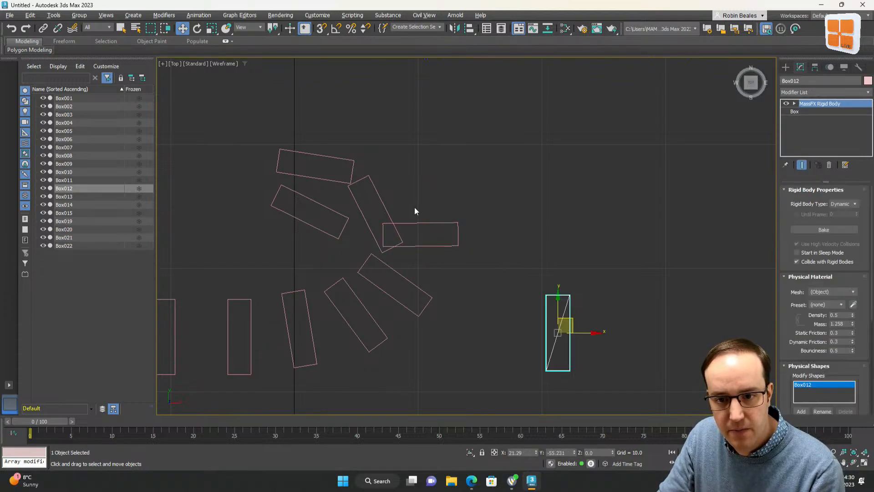
{"action": "key", "text": "Delete"}
{"action": "left_click_drag", "start_coordinate": [381, 197], "coordinate": [285, 155]}
{"action": "key", "text": "Delete"}
Clone the horizontal box at the end of the curve as 10 copies in a row along the Y axis
{"action": "left_click", "coordinate": [415, 223]}
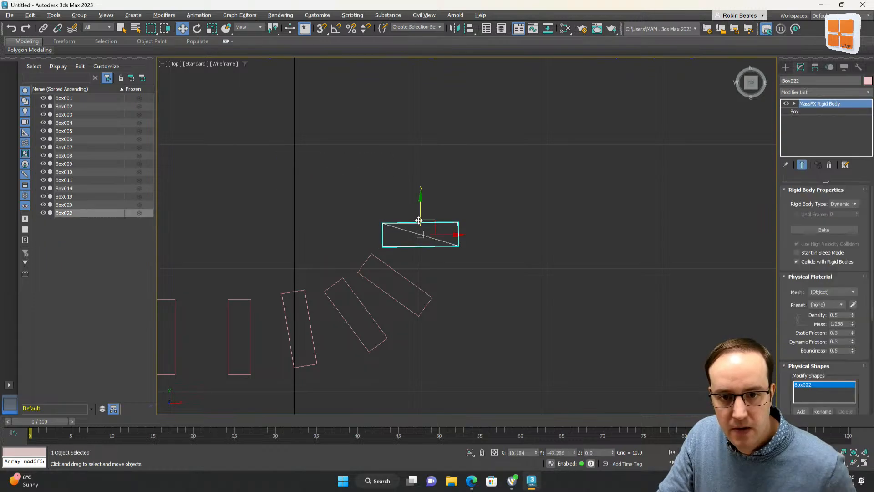
{"action": "left_click_drag", "start_coordinate": [419, 217], "coordinate": [419, 153], "text": "shift"}
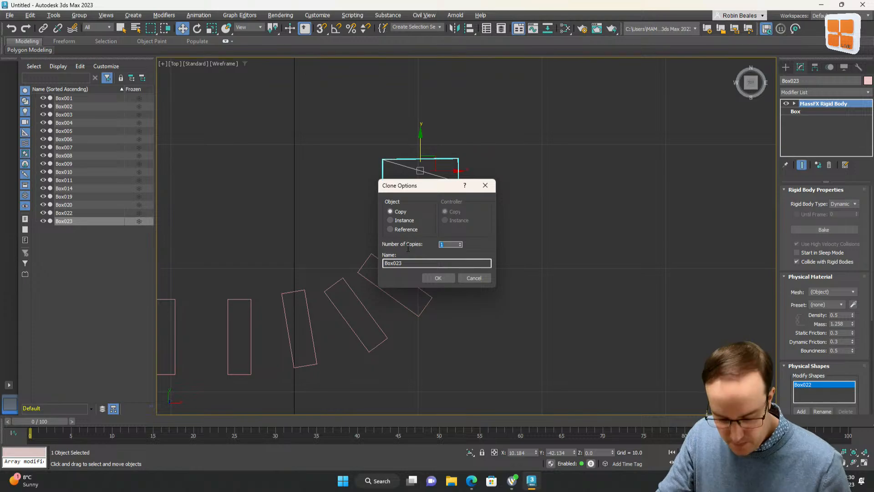
{"action": "left_click", "coordinate": [439, 277]}
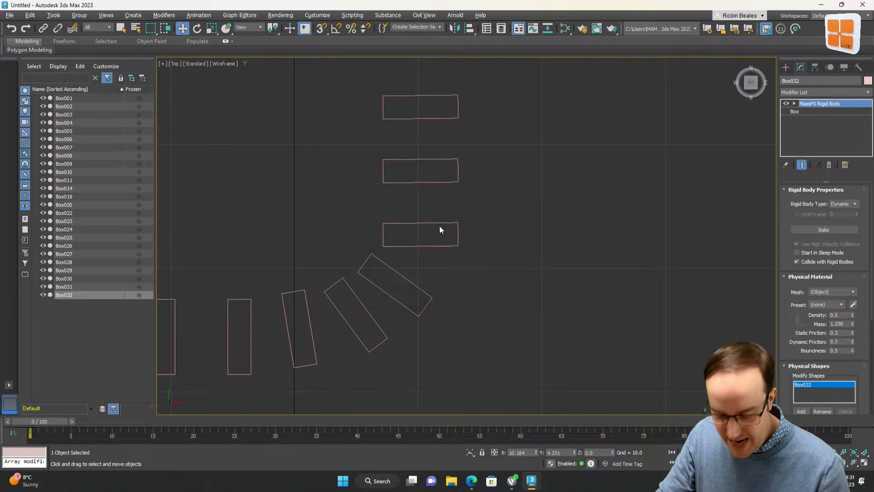
Set the slab as a MassFX static rigid body
{"action": "key", "text": "p"}
{"action": "mouse_move", "coordinate": [504, 261]}
{"action": "middle_mouse_down", "text": "alt"}
{"action": "mouse_move", "coordinate": [546, 282]}
{"action": "mouse_move", "coordinate": [642, 297]}
{"action": "mouse_move", "coordinate": [529, 272]}
{"action": "mouse_move", "coordinate": [438, 273]}
{"action": "middle_mouse_up", "text": "alt"}
{"action": "key", "text": "w"}
{"action": "left_click", "coordinate": [398, 260]}
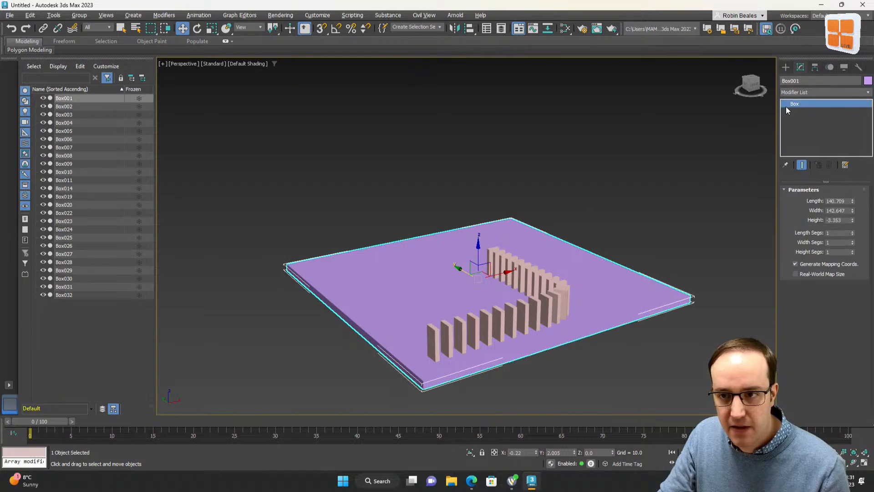
{"action": "left_click", "coordinate": [199, 15]}
{"action": "mouse_move", "coordinate": [234, 139]}
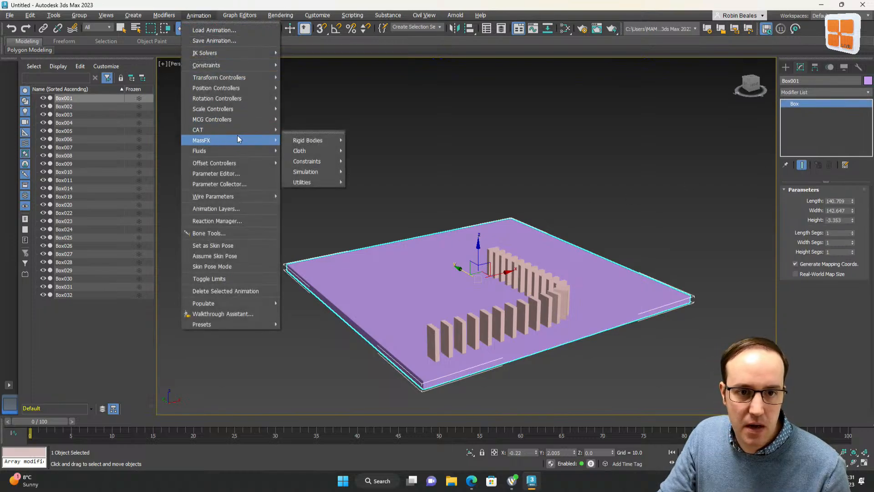
{"action": "mouse_move", "coordinate": [305, 143]}
{"action": "left_click", "coordinate": [400, 161]}
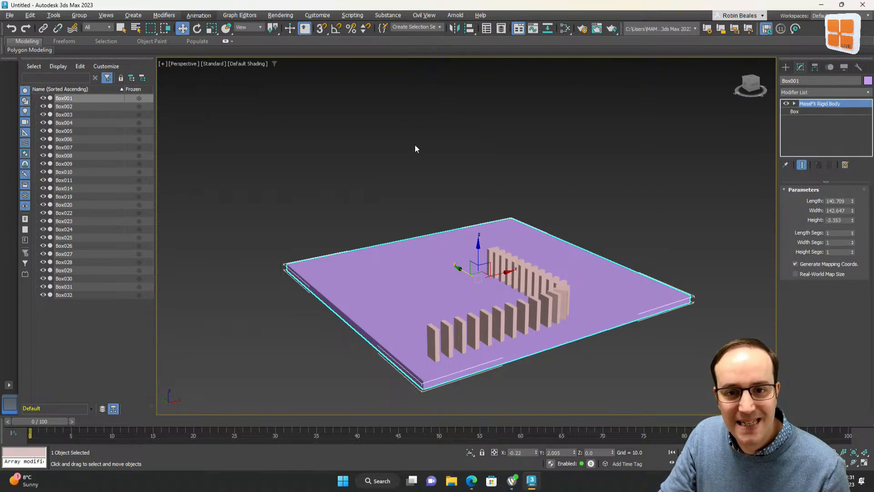
Clone the first domino once, placing the copy just in front of the row
{"action": "left_click", "coordinate": [524, 147]}
{"action": "scroll", "coordinate": [384, 385], "scroll_direction": "up", "scroll_amount": 4}
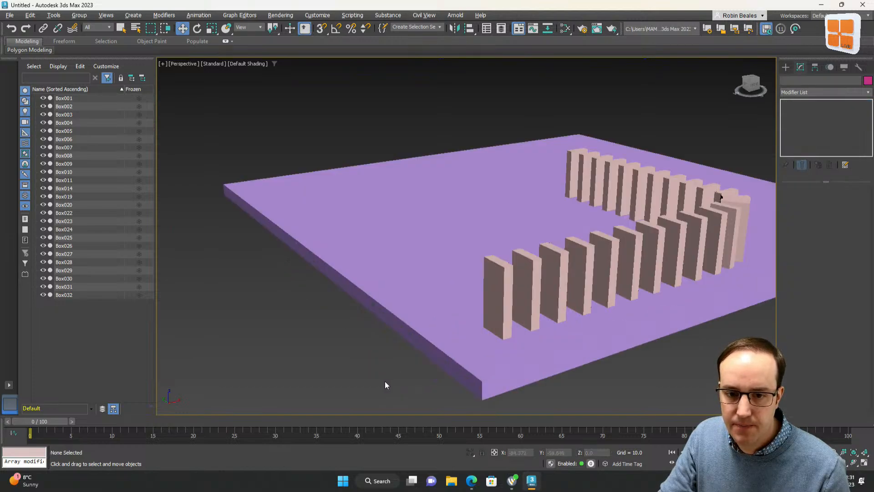
{"action": "left_click", "coordinate": [511, 304]}
{"action": "mouse_move", "coordinate": [521, 327]}
{"action": "left_mouse_down", "text": "shift"}
{"action": "mouse_move", "coordinate": [475, 341]}
{"action": "mouse_move", "coordinate": [478, 332]}
{"action": "left_mouse_up", "text": "shift"}
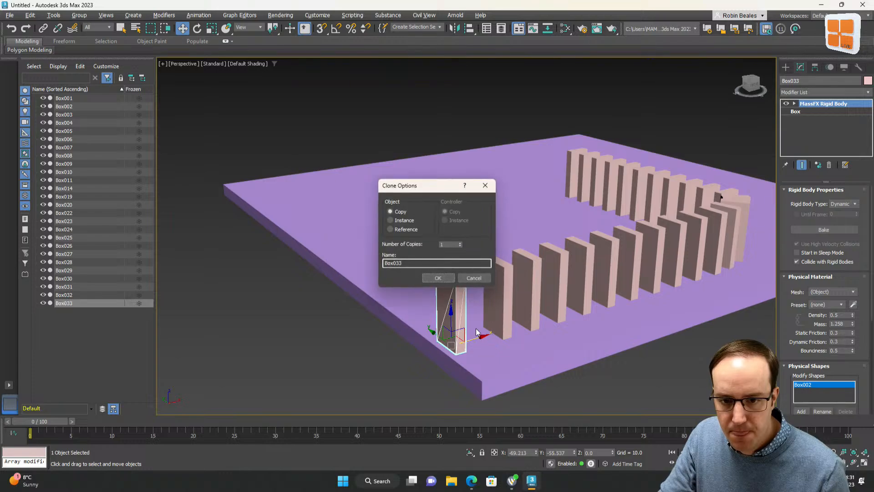
{"action": "left_click", "coordinate": [445, 280]}
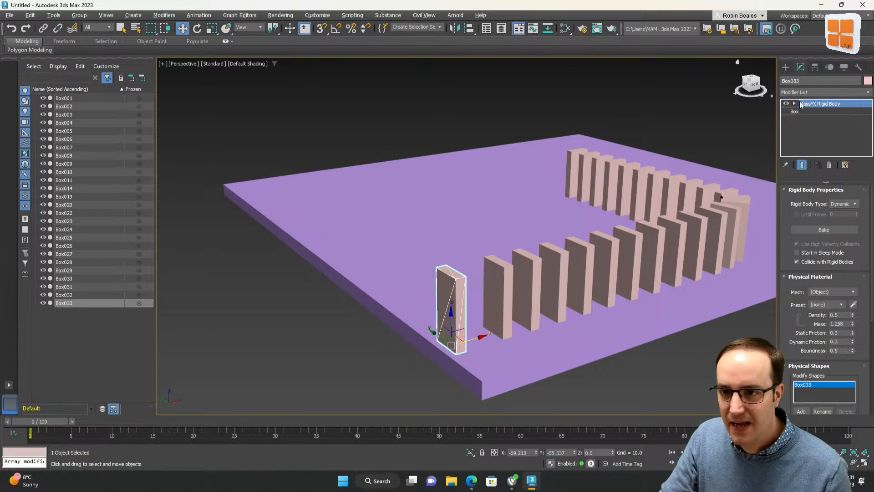
Replace the copy's dynamic rigid body with a MassFX kinematic rigid body
{"action": "left_click", "coordinate": [829, 166]}
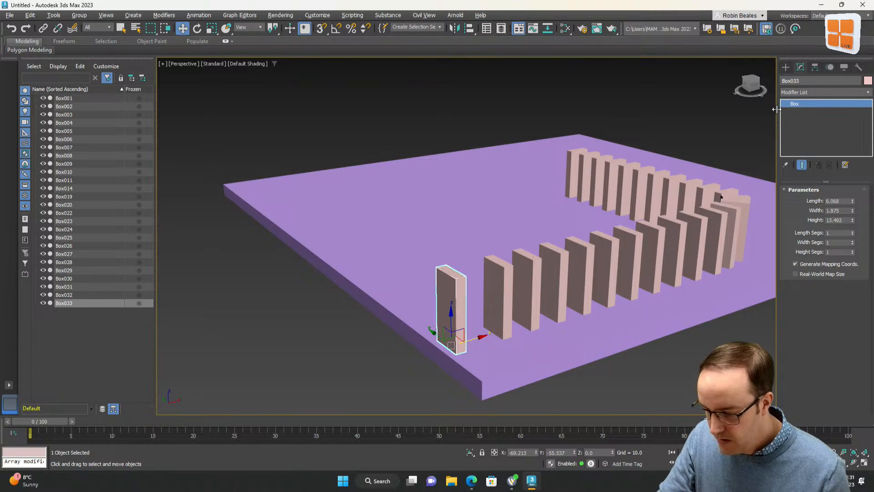
{"action": "left_click", "coordinate": [199, 15]}
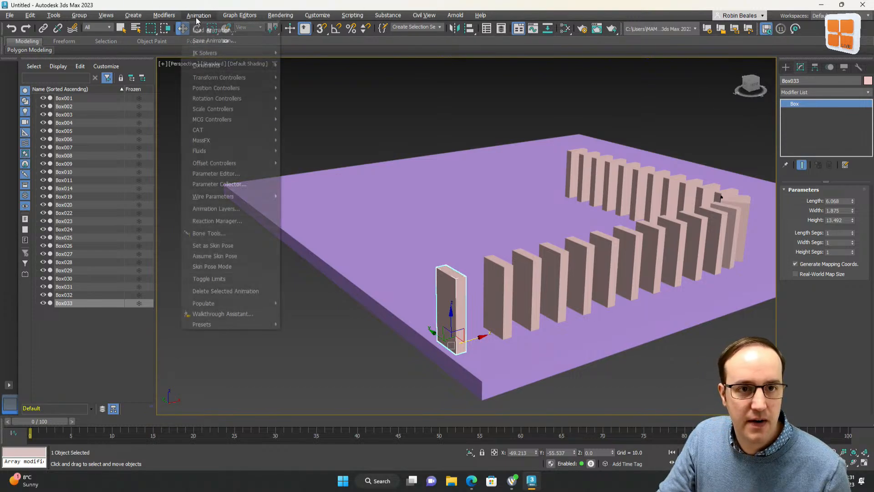
{"action": "mouse_move", "coordinate": [218, 68]}
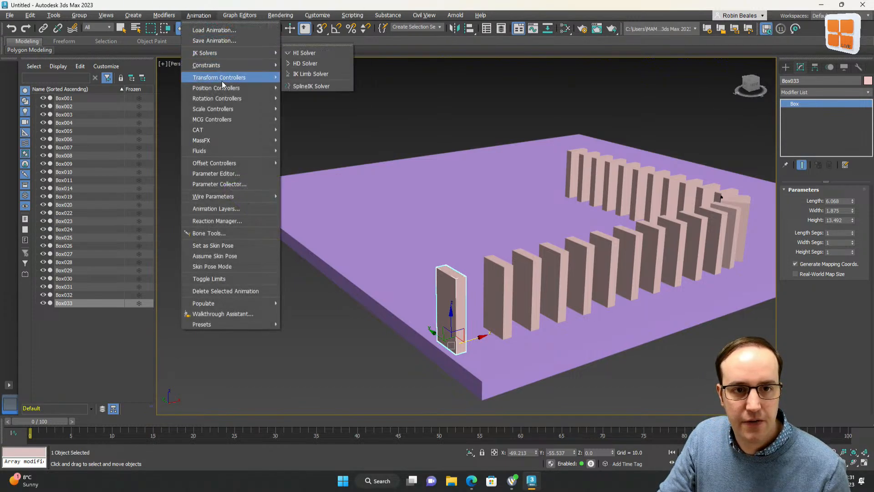
{"action": "mouse_move", "coordinate": [229, 142]}
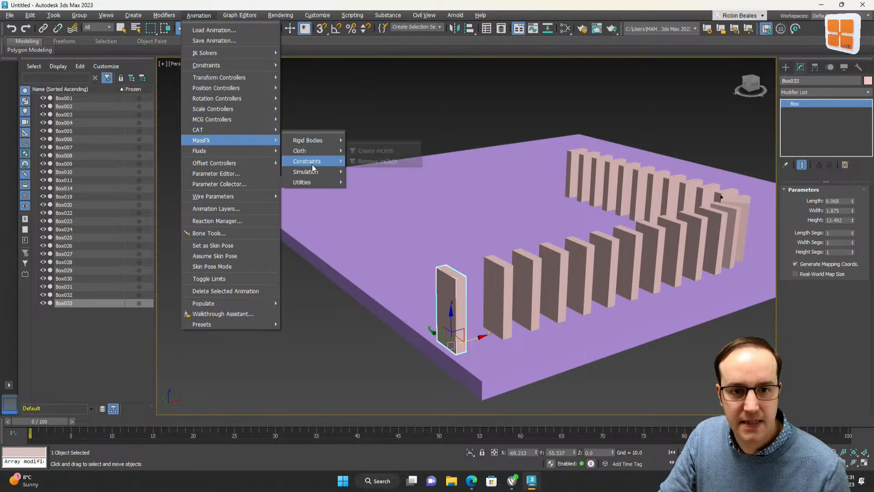
{"action": "mouse_move", "coordinate": [324, 142]}
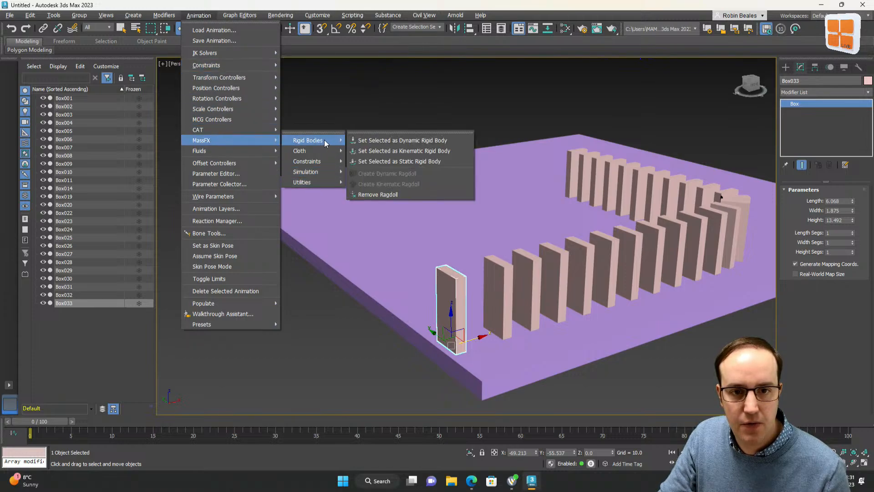
{"action": "left_click", "coordinate": [416, 154]}
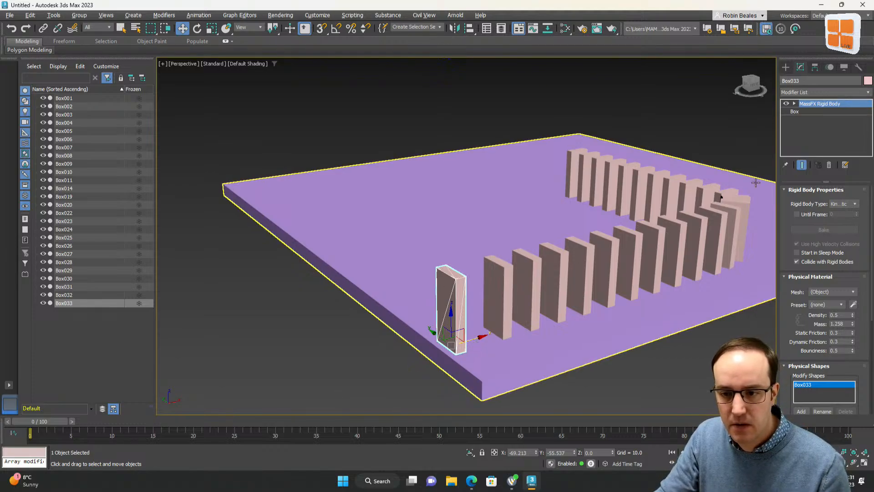
Switch to a side view, turn on Auto Key, and at frame 5 rotate the pusher domino to tip toward the row
{"action": "left_click", "coordinate": [757, 88]}
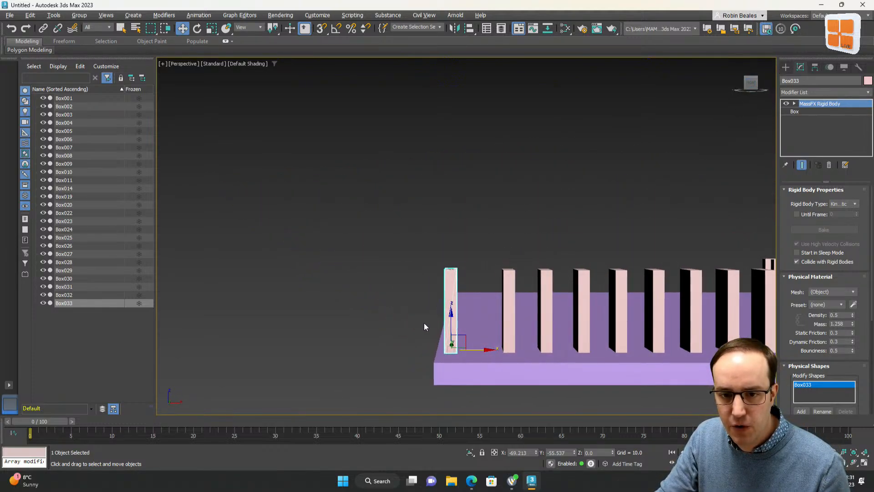
{"action": "left_click", "coordinate": [197, 29]}
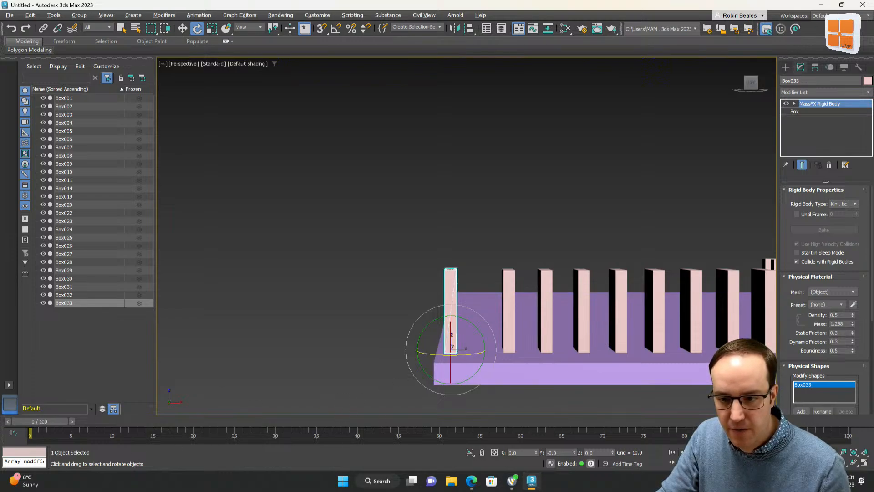
{"action": "key", "text": "n"}
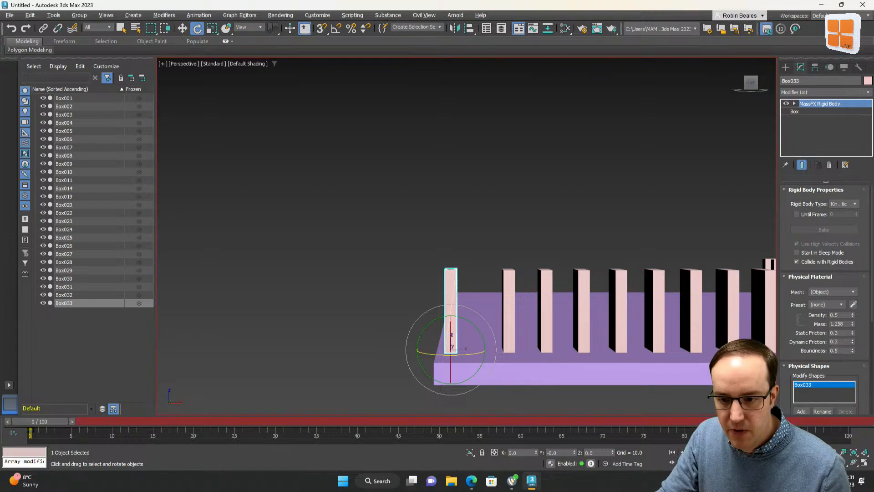
{"action": "type", "text": "5"}
{"action": "key", "text": "Return"}
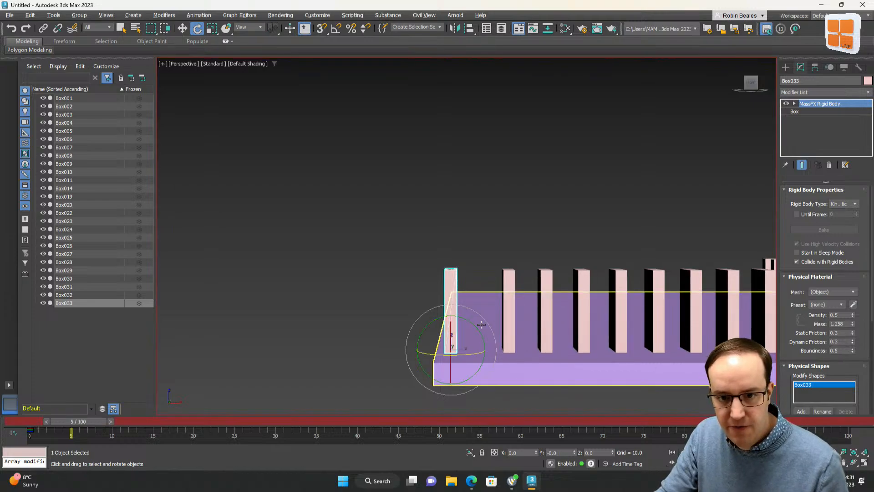
{"action": "left_click_drag", "start_coordinate": [475, 326], "coordinate": [492, 343]}
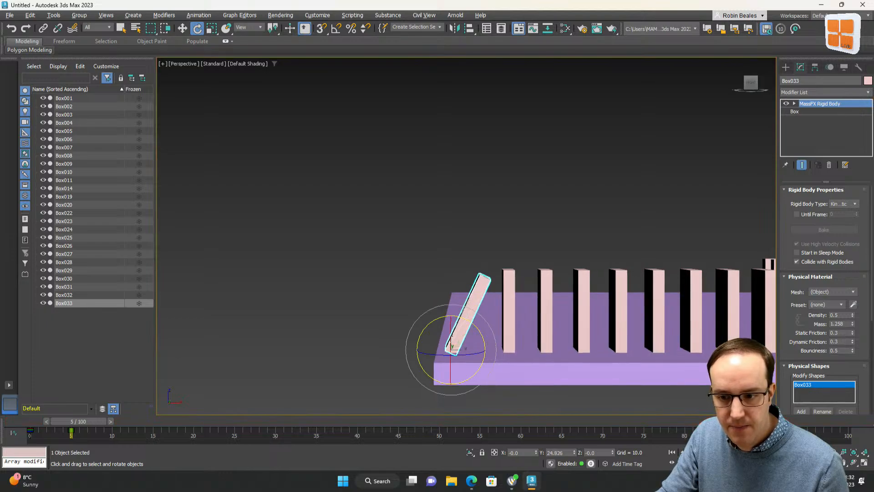
Return to frame 0 and play then stop the animation to preview the pusher's tilt
{"action": "left_click_drag", "start_coordinate": [87, 422], "coordinate": [48, 422]}
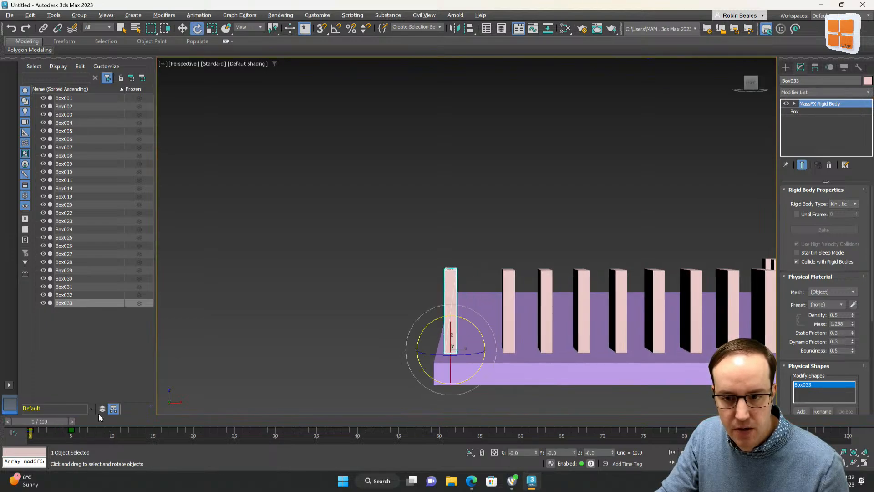
{"action": "left_click", "coordinate": [693, 452]}
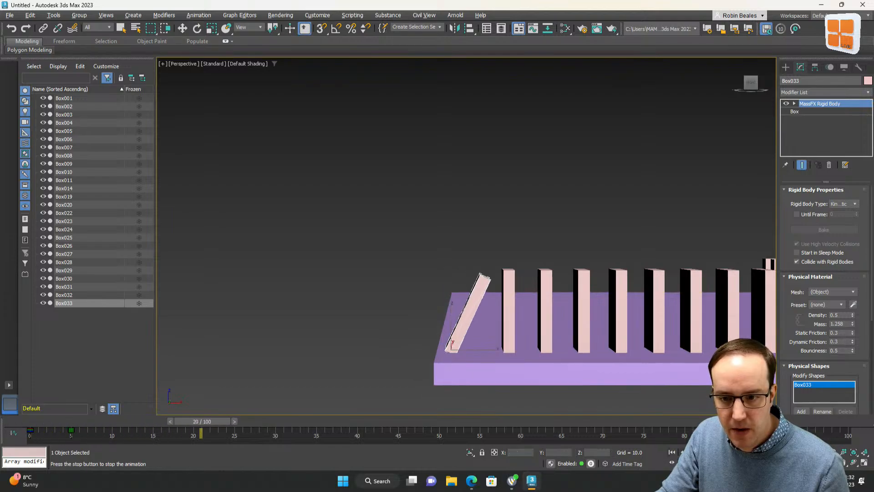
{"action": "left_click", "coordinate": [672, 452]}
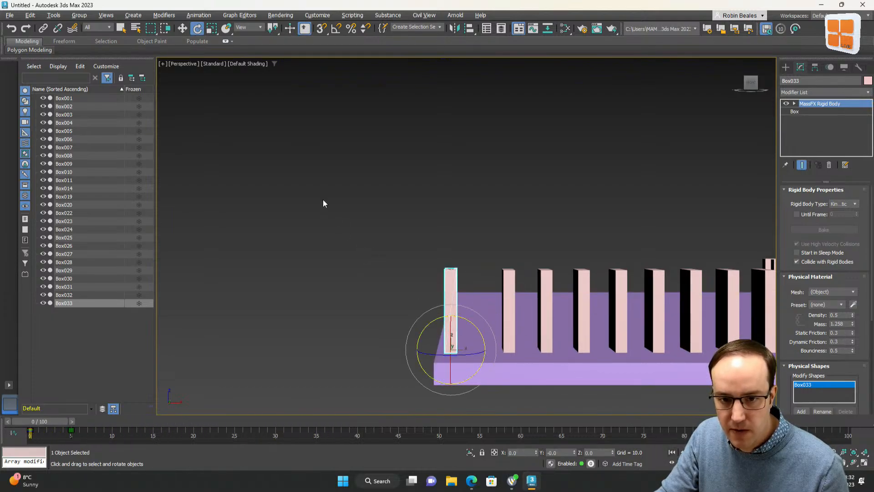
Reselect the pusher, enable its rigid body's Until Frame option and set it to 4, then return to frame 0
{"action": "left_click", "coordinate": [463, 215]}
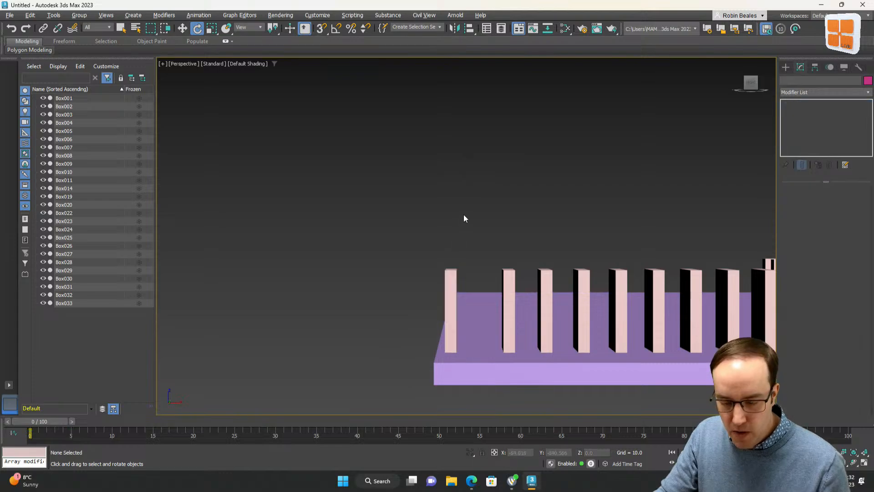
{"action": "middle_click_drag", "start_coordinate": [493, 280], "coordinate": [430, 308], "text": "alt"}
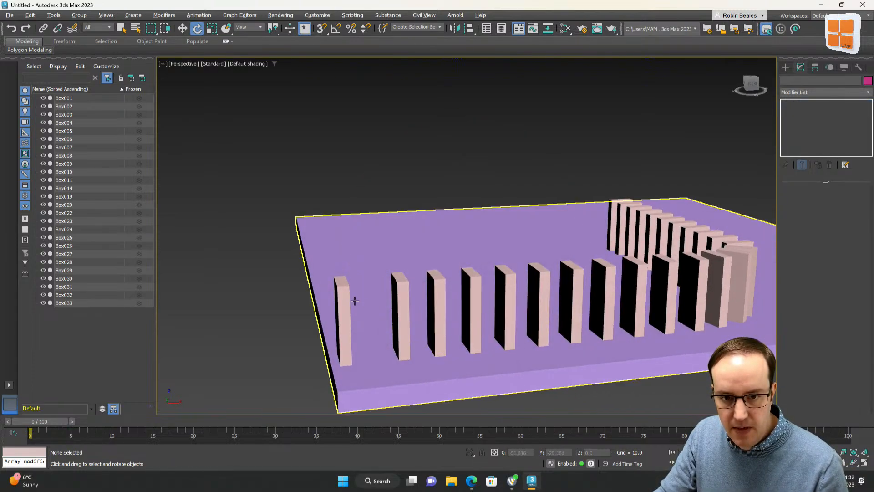
{"action": "left_click", "coordinate": [343, 298]}
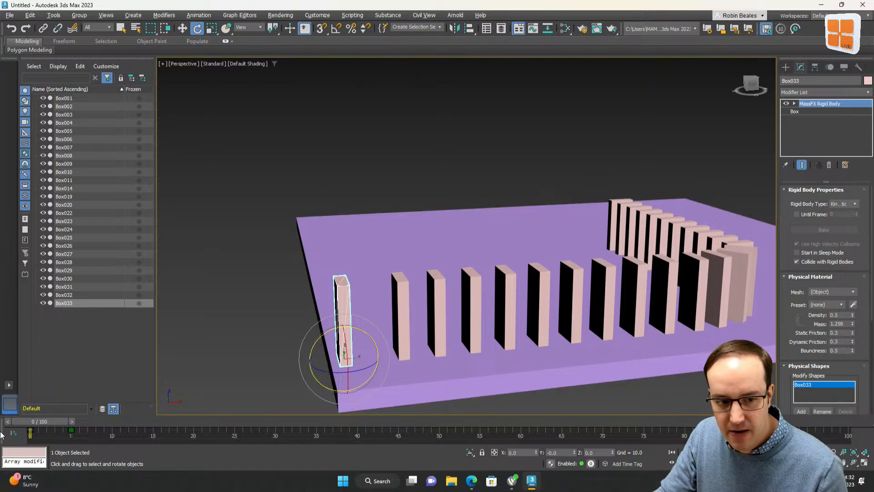
{"action": "left_click_drag", "start_coordinate": [52, 420], "coordinate": [73, 421]}
{"action": "key", "text": "e"}
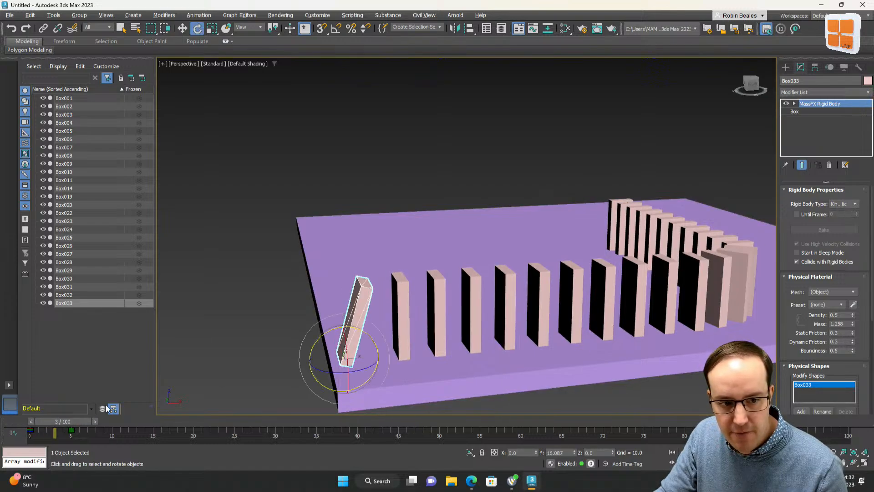
{"action": "left_click", "coordinate": [797, 214]}
{"action": "double_click", "coordinate": [837, 214]}
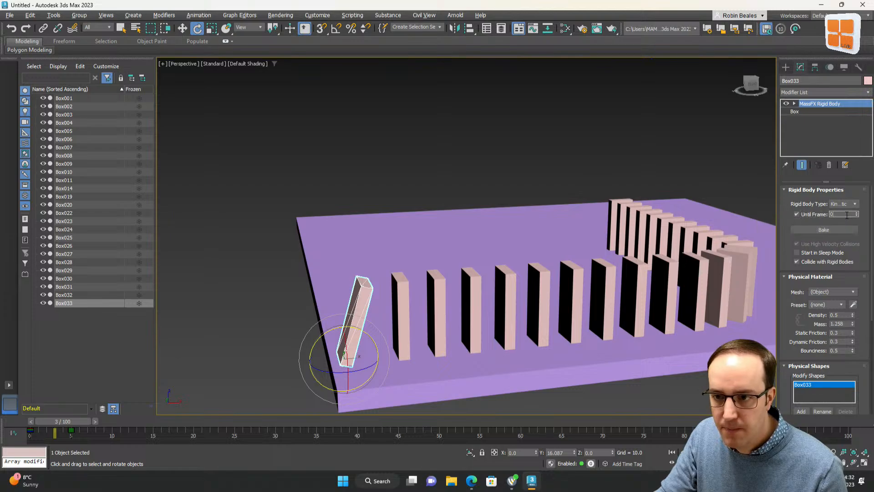
{"action": "type", "text": "4"}
{"action": "key", "text": "Return"}
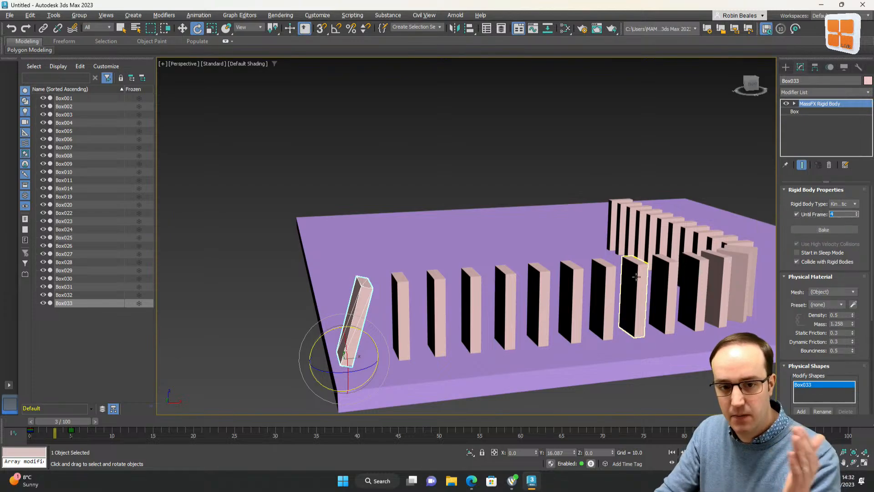
{"action": "left_click_drag", "start_coordinate": [59, 421], "coordinate": [18, 437]}
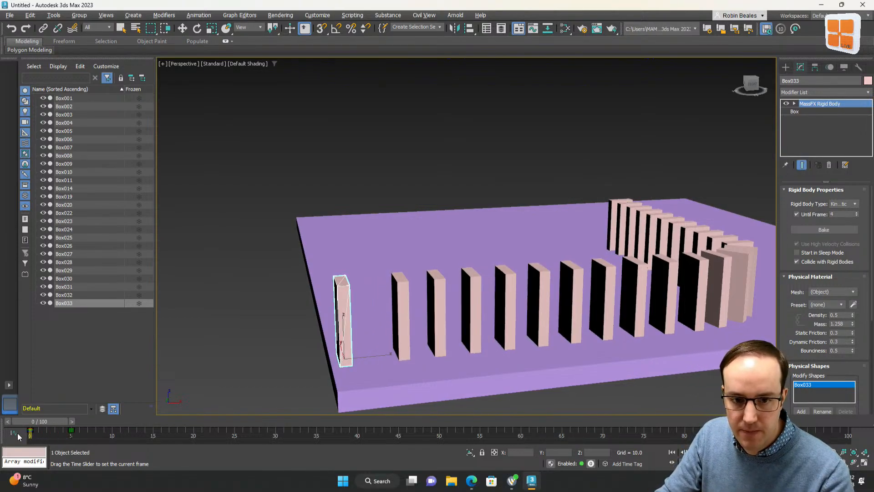
Open the MassFX Tools window over the viewport and switch to its Simulation Tools tab
{"action": "left_click", "coordinate": [439, 143]}
{"action": "scroll", "coordinate": [486, 217], "scroll_direction": "down", "scroll_amount": 4}
{"action": "middle_click_drag", "start_coordinate": [524, 256], "coordinate": [405, 258]}
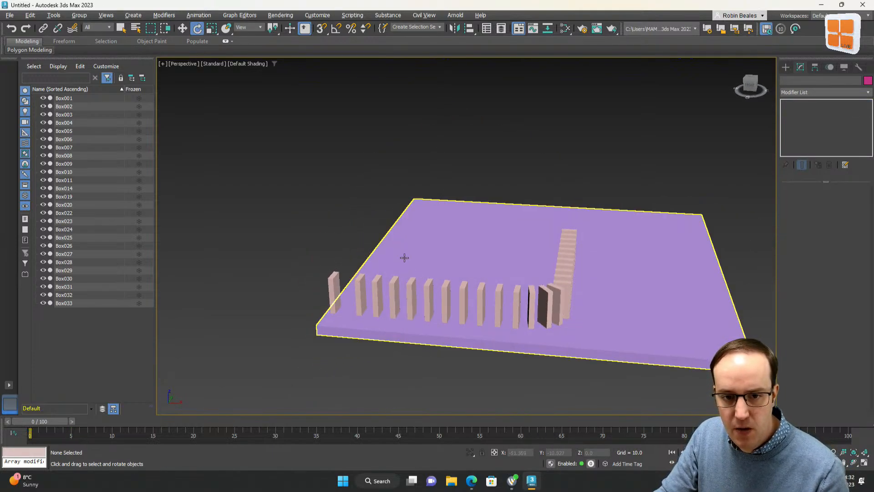
{"action": "left_click", "coordinate": [199, 15]}
{"action": "mouse_move", "coordinate": [225, 142]}
{"action": "mouse_move", "coordinate": [313, 183]}
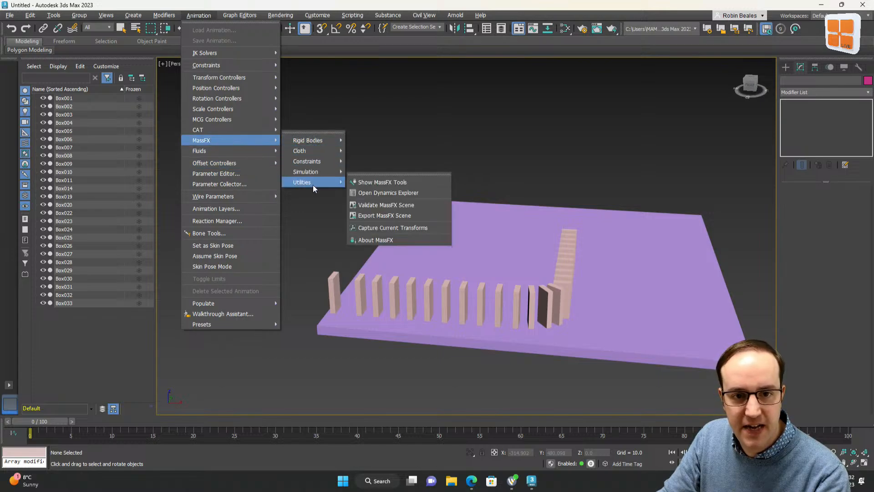
{"action": "left_click", "coordinate": [383, 178]}
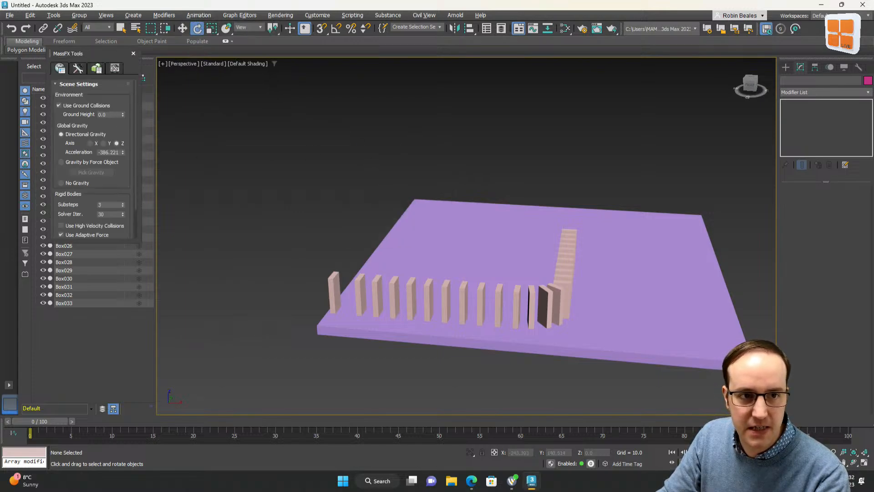
{"action": "left_click_drag", "start_coordinate": [66, 54], "coordinate": [196, 75]}
{"action": "left_click", "coordinate": [209, 91]}
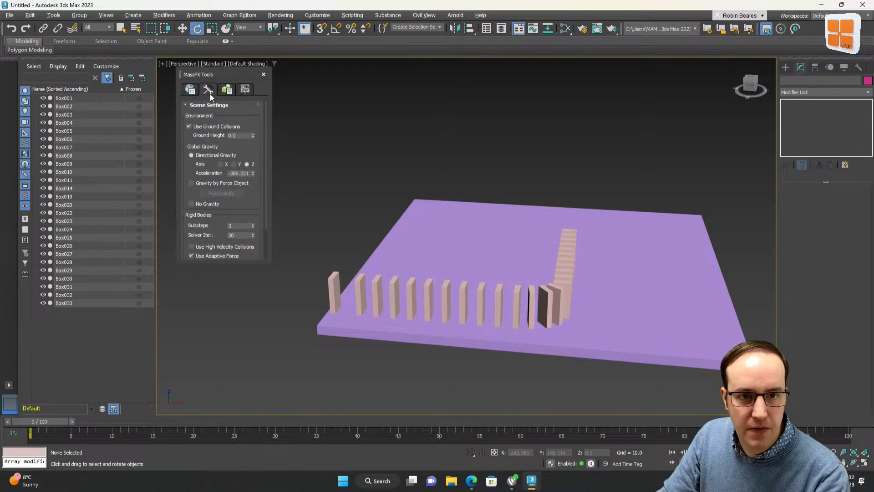
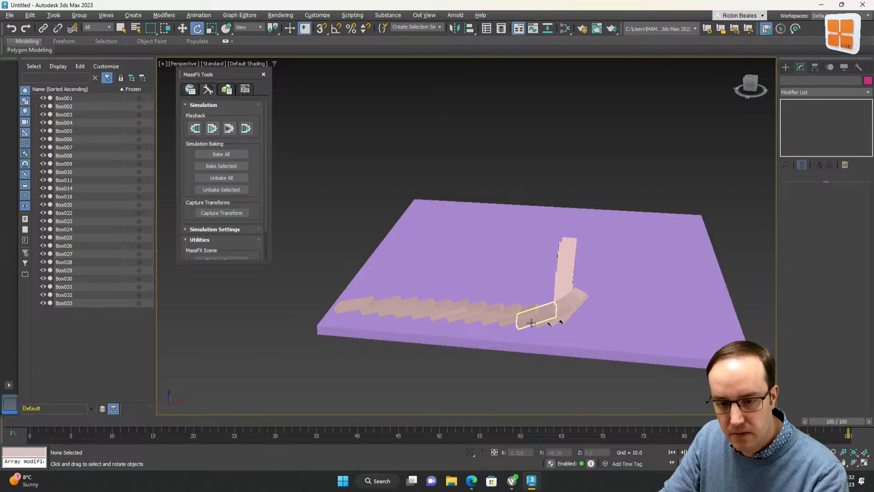
Bake the MassFX simulation for all rigid bodies in the scene
{"action": "key", "text": "ctrl+r"}
{"action": "left_click_drag", "start_coordinate": [474, 318], "coordinate": [450, 269]}
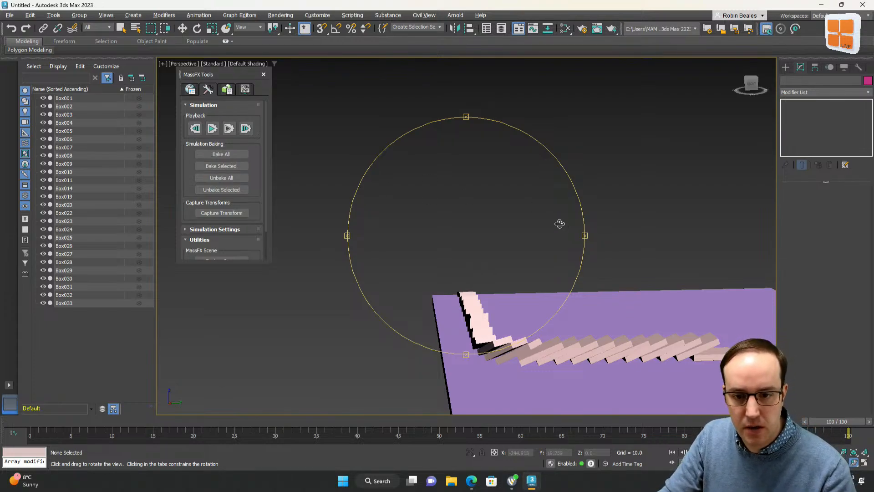
{"action": "left_click_drag", "start_coordinate": [454, 229], "coordinate": [447, 230]}
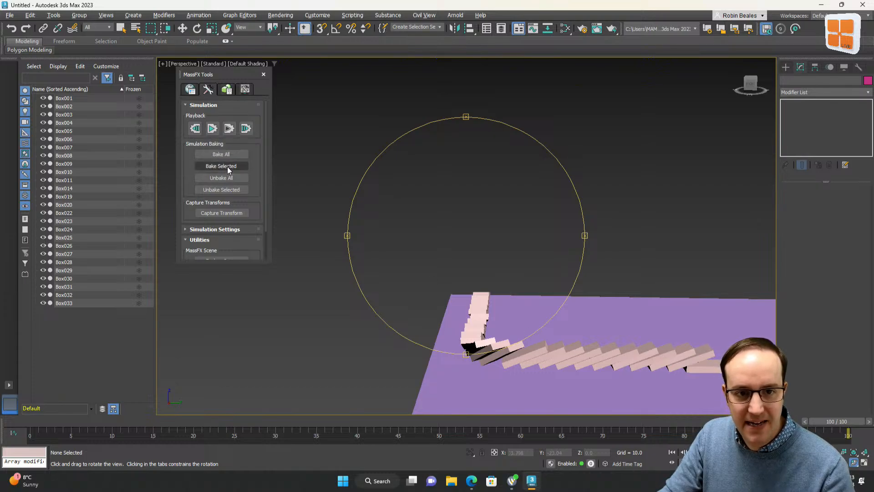
{"action": "left_click", "coordinate": [223, 155]}
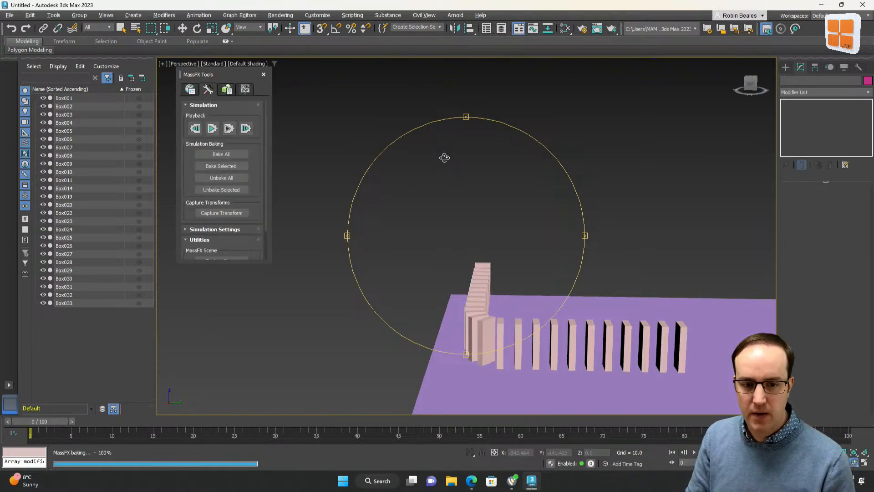
Close the MassFX Tools window and scrub the timeline to inspect the baked domino collapse, selecting one fallen domino
{"action": "left_click", "coordinate": [262, 75]}
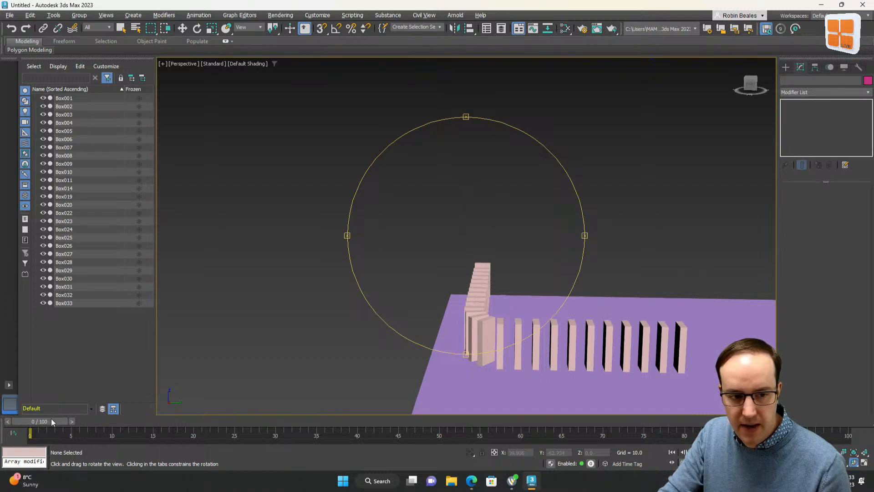
{"action": "left_click_drag", "start_coordinate": [51, 419], "coordinate": [535, 451]}
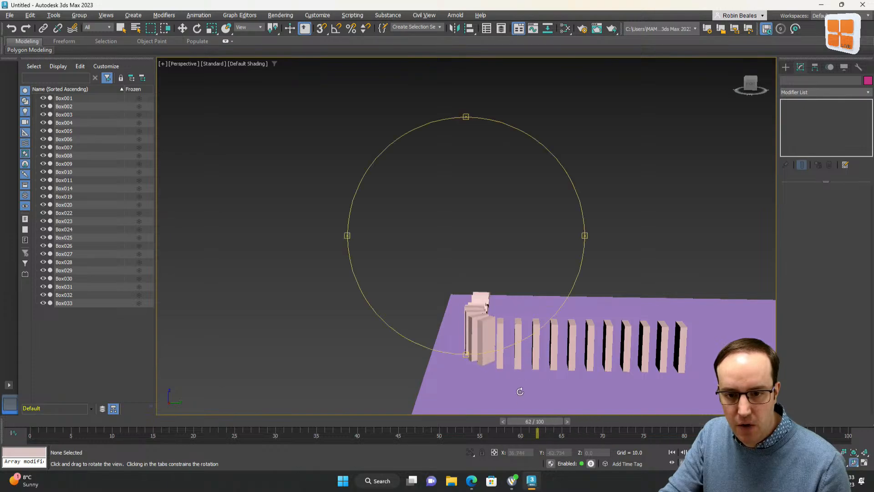
{"action": "key", "text": "e"}
{"action": "left_click", "coordinate": [471, 322]}
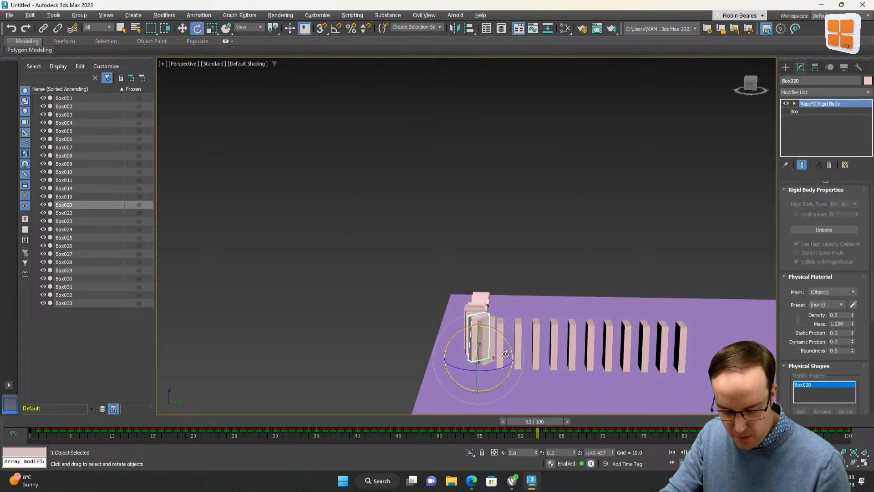
{"action": "middle_click_drag", "start_coordinate": [481, 386], "coordinate": [528, 416], "text": "alt"}
{"action": "left_click_drag", "start_coordinate": [530, 421], "coordinate": [226, 398]}
{"action": "key", "text": "e"}
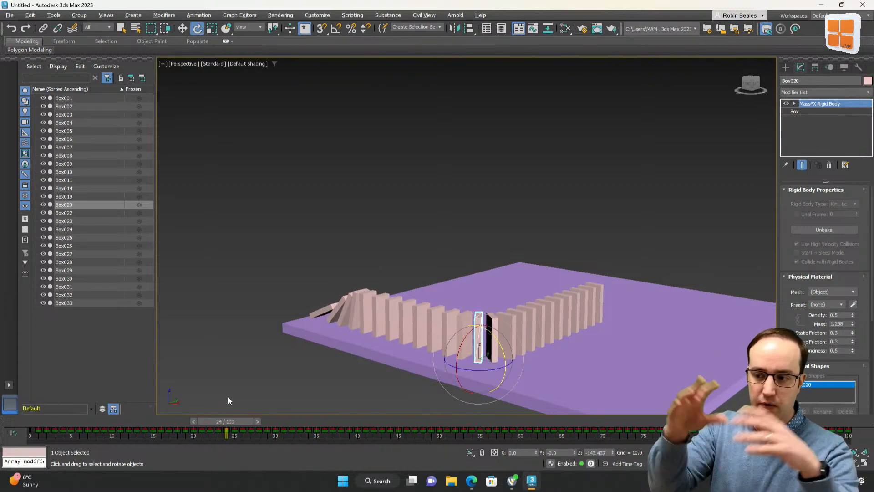